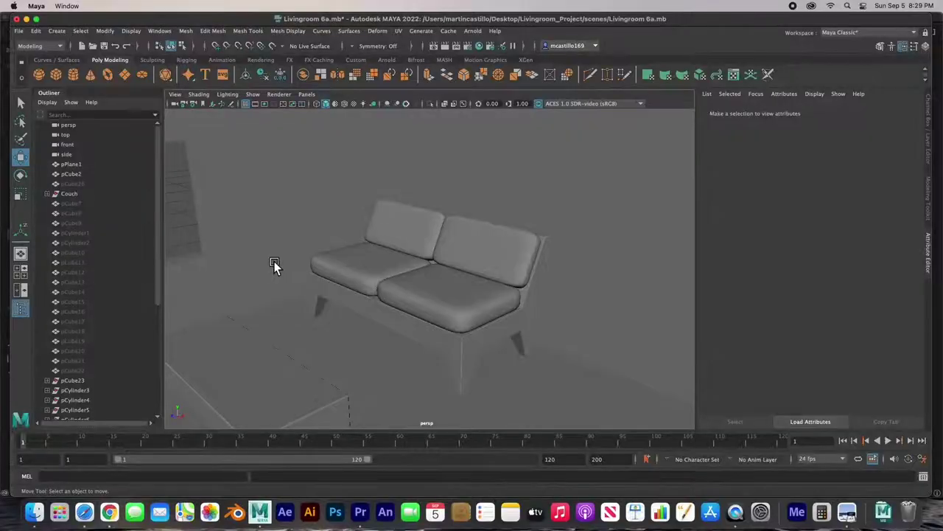
Examine the living room scene, checking the couch frame, its cushions, the coffee table and the room shell.
mouse_move(405, 290)
left_mouse_down("alt")
mouse_move(391, 288)
mouse_move(423, 290)
left_mouse_up("alt")
left_click(416, 289)
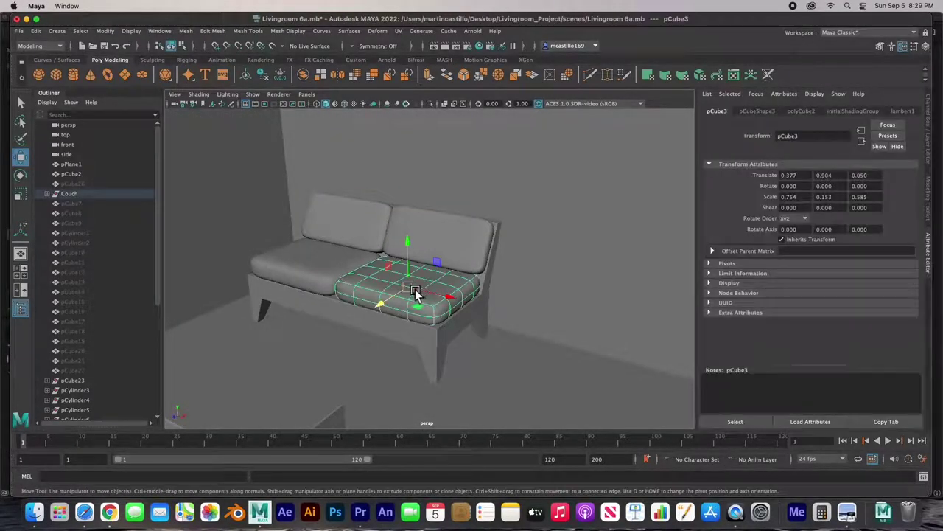
left_click(67, 194)
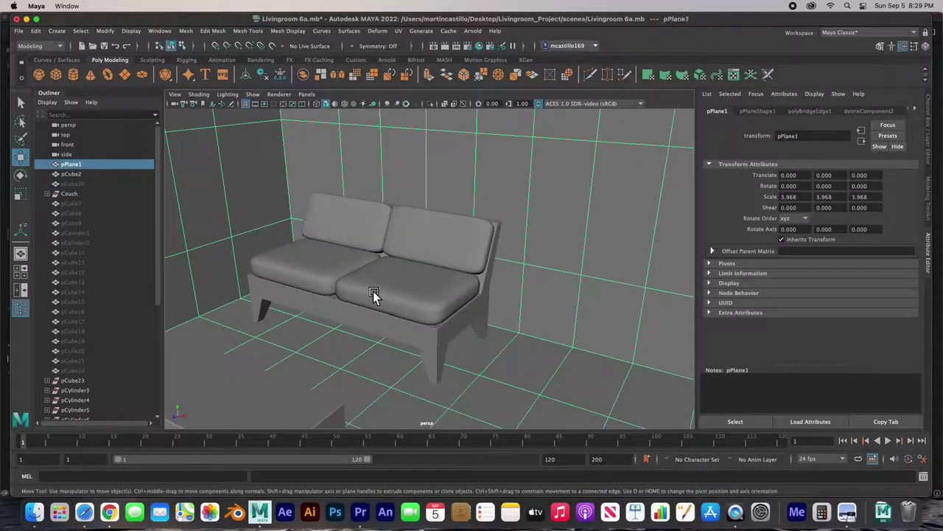
scroll(373, 293, "down", 2)
scroll(374, 292, "down", 2)
left_click_drag(374, 292, 352, 295, "alt")
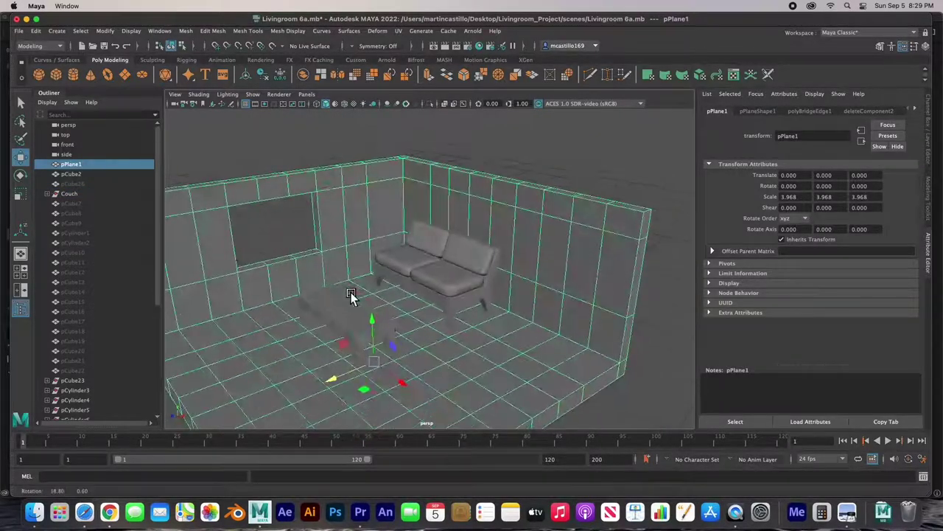
left_click(358, 328)
left_click(444, 305)
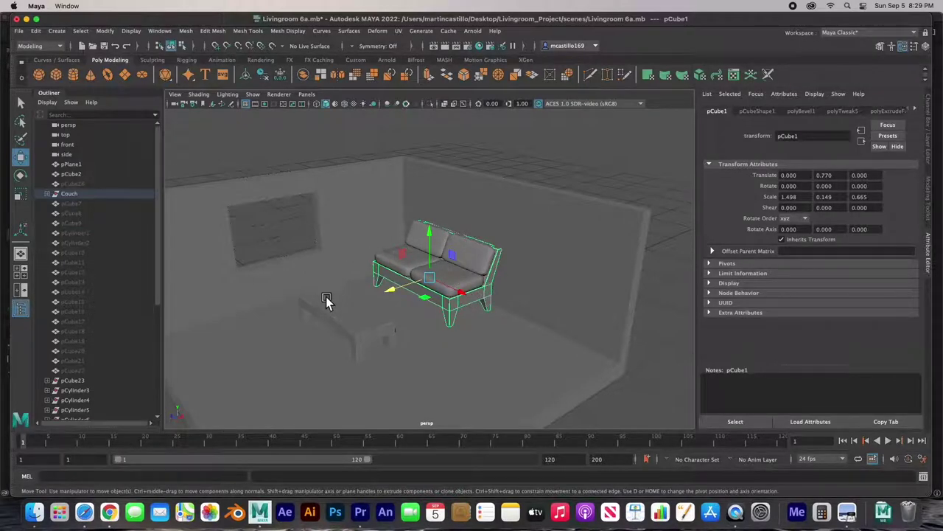
left_click(347, 319)
left_click(445, 305)
left_click(466, 275)
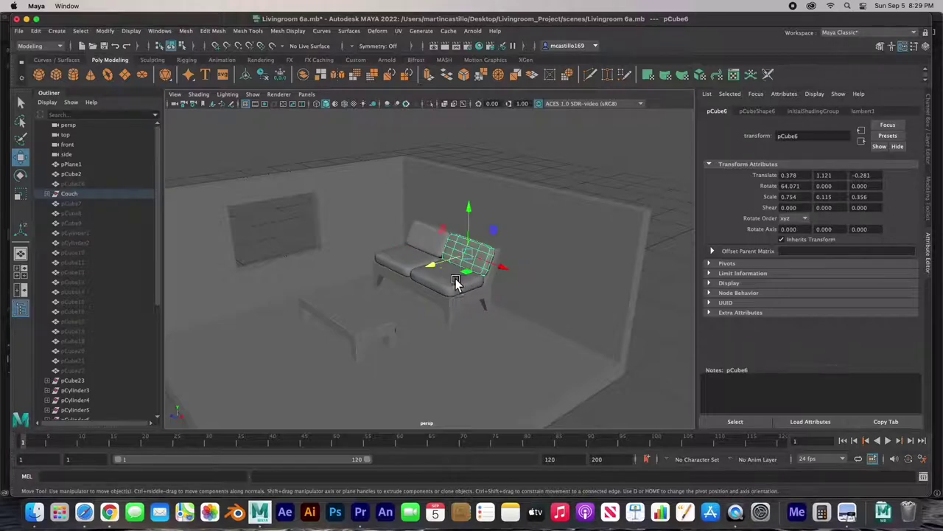
left_click(412, 262)
left_click(421, 243)
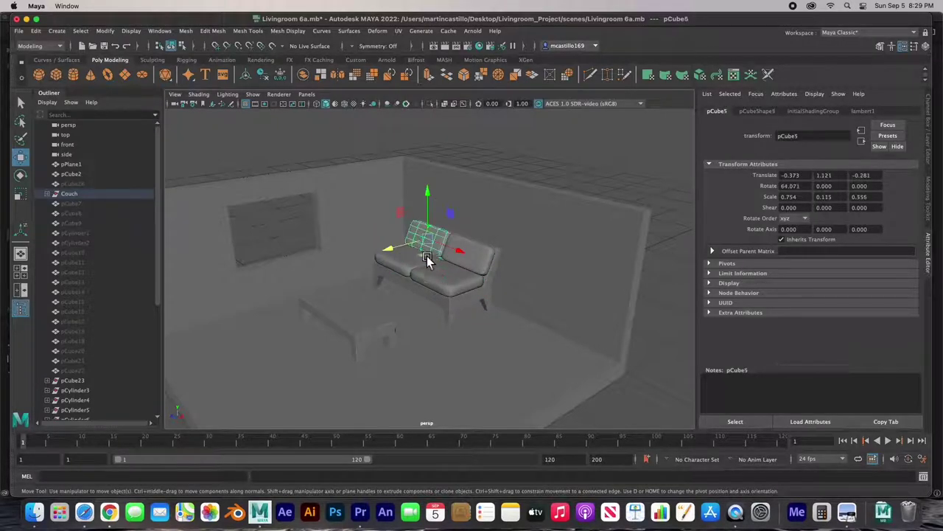
left_click(283, 222)
left_click_drag(377, 290, 447, 297, "alt")
left_click(846, 514)
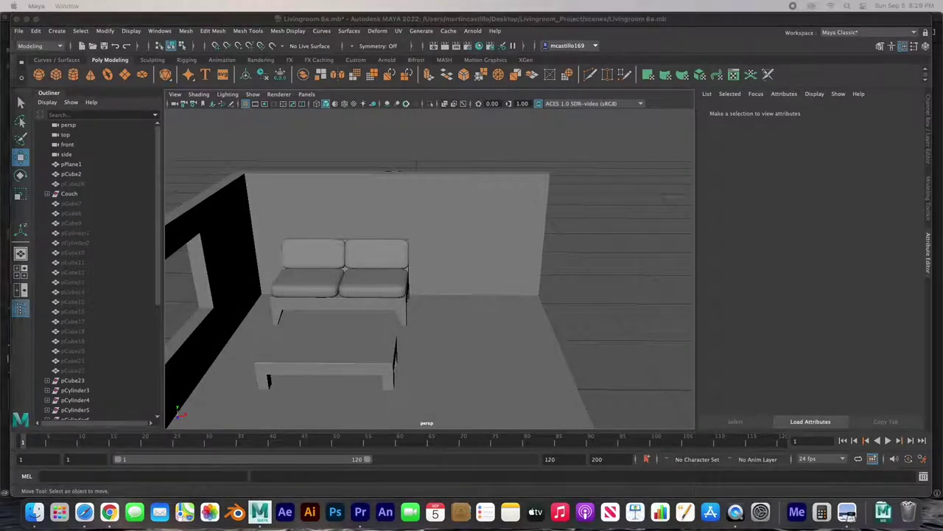
left_click_drag(435, 115, 329, 99)
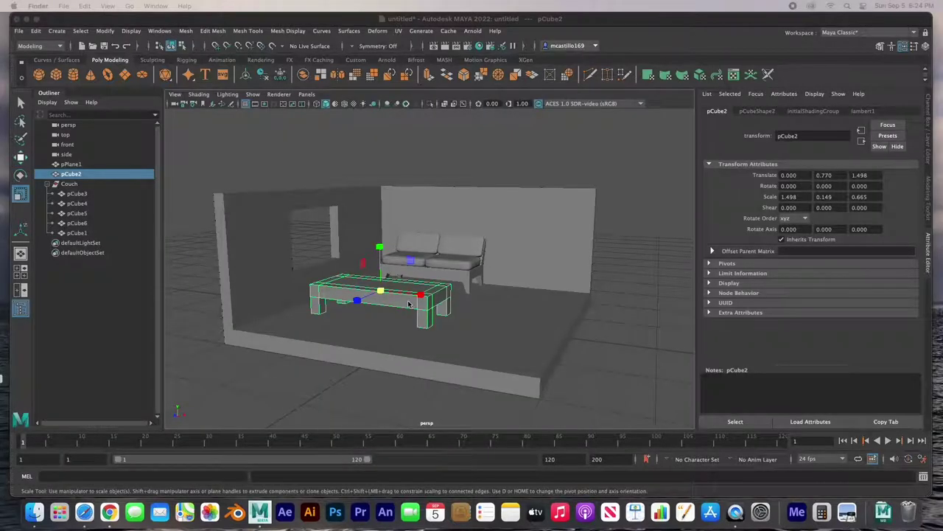
Move the coffee table slightly along the X axis, to about X 0.061.
left_click_drag(408, 303, 431, 310, "alt")
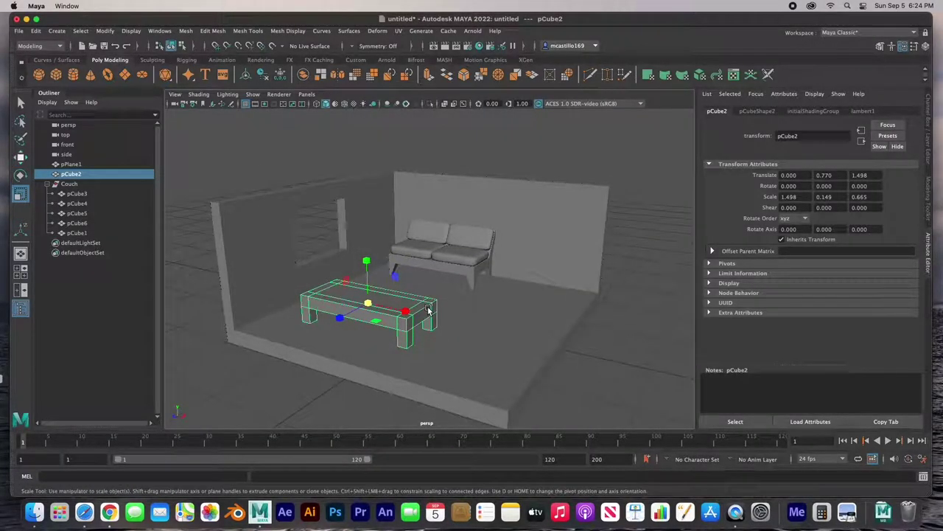
key("w")
left_click_drag(413, 313, 418, 315)
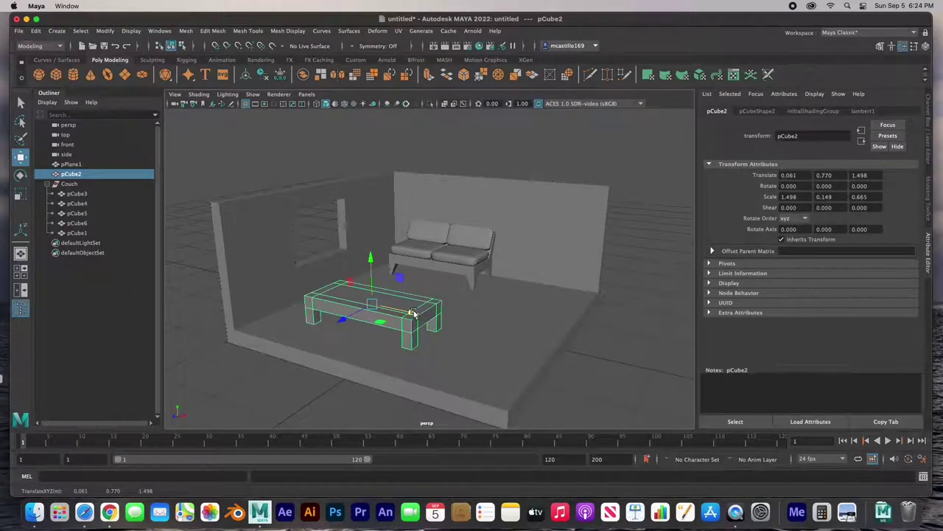
Duplicate the coffee table and place the copy beside the couch along the back wall, at about X 1.556, Y 0.923, Z -1.007.
left_click_drag(413, 317, 475, 380)
left_click_drag(303, 420, 514, 348)
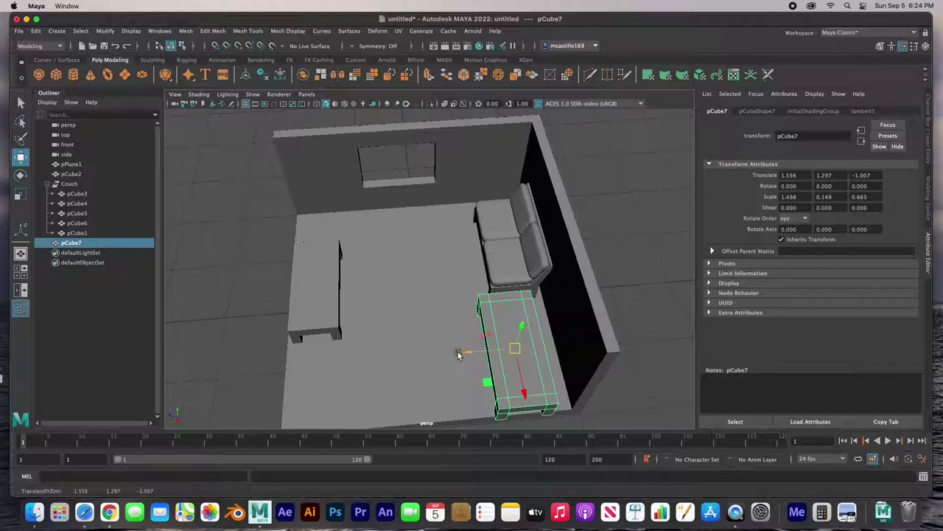
left_click_drag(458, 352, 531, 325, "alt")
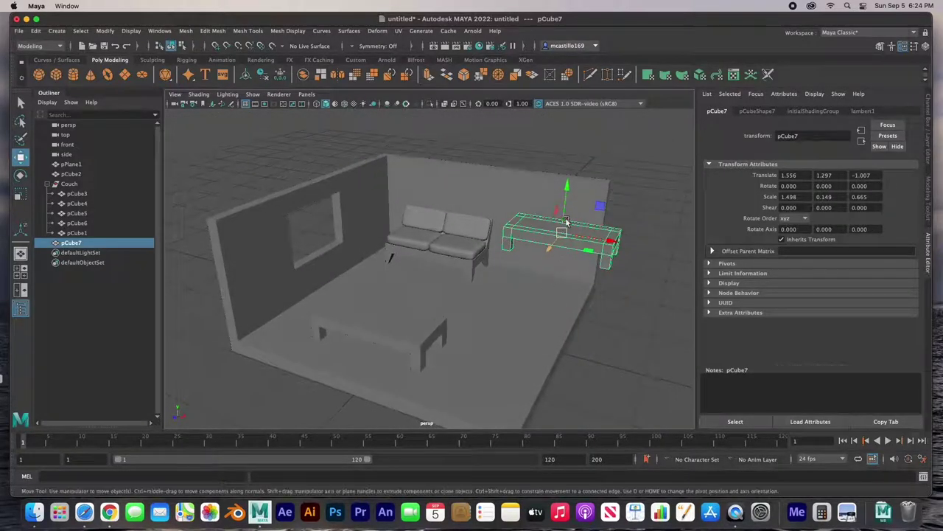
left_click_drag(568, 190, 562, 211)
left_click_drag(523, 251, 466, 248, "alt")
Hide the original coffee table in the front view to leave the duplicated table clear for editing.
key("space")
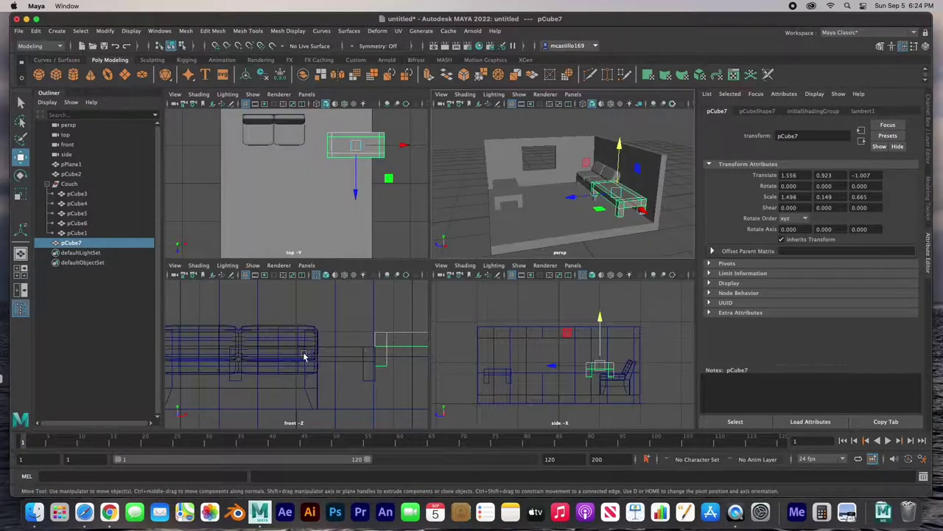
key("space")
scroll(478, 318, "down", 5)
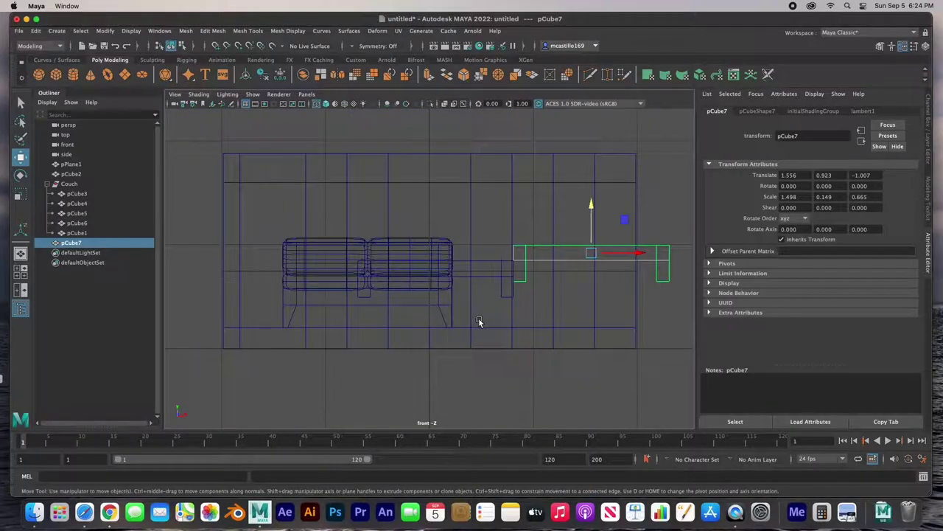
middle_click_drag(581, 303, 403, 319, "alt")
scroll(404, 318, "up", 3)
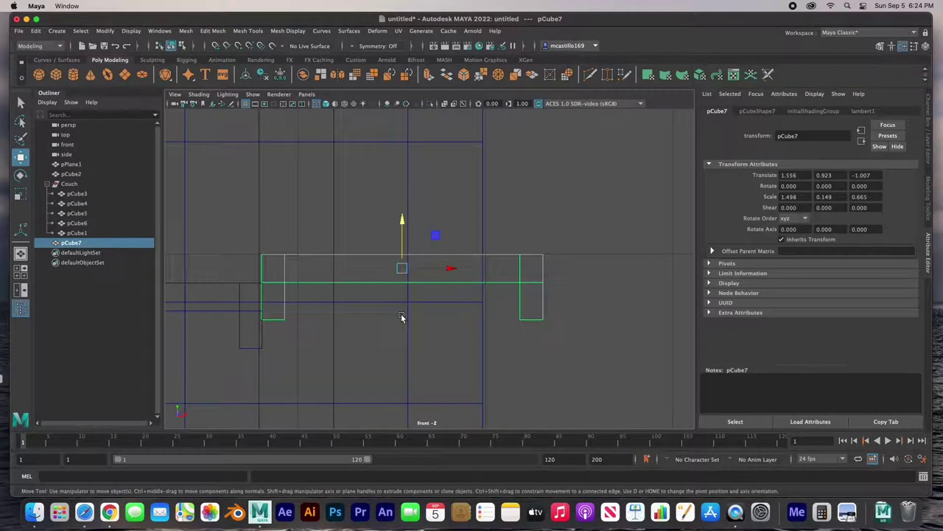
left_click(226, 282)
key("h")
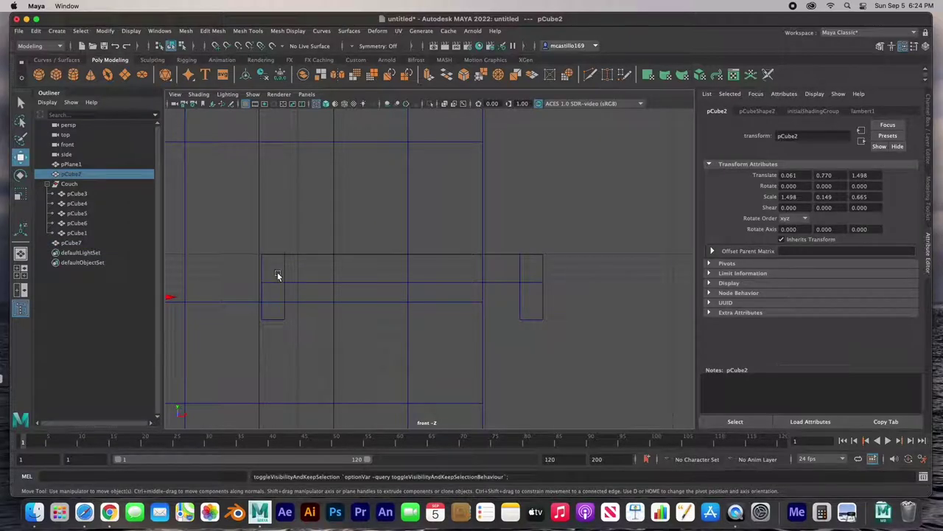
Thin the duplicated table's legs in width by scaling their inner vertices outward along X in the front view.
left_click(278, 279)
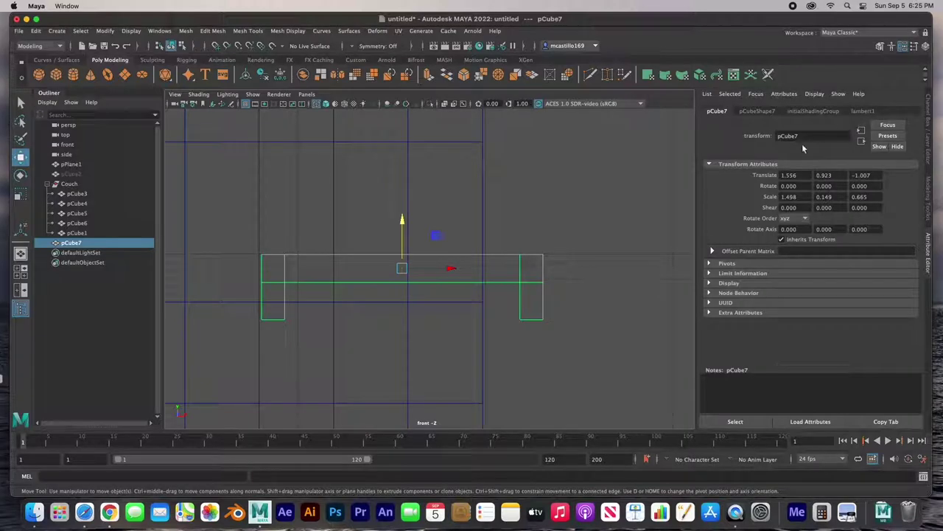
right_click_drag(338, 278, 293, 254)
left_click_drag(273, 241, 528, 356)
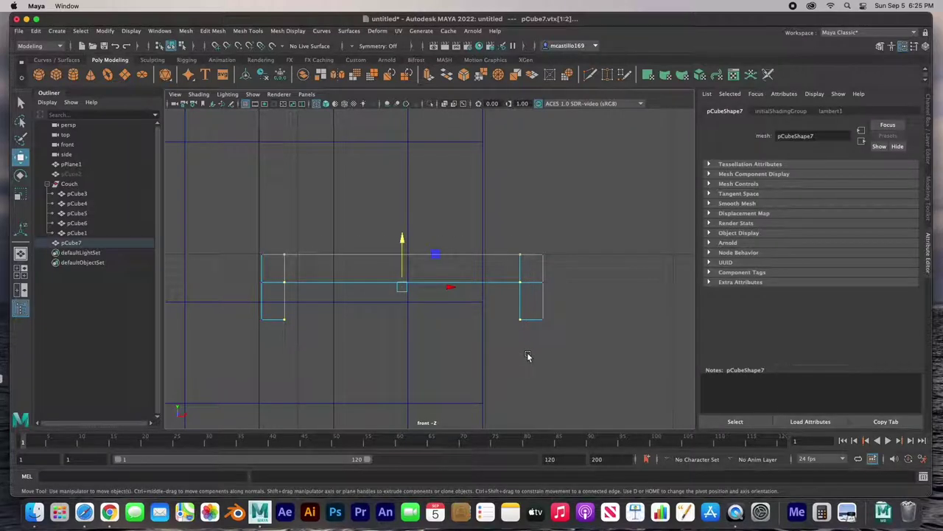
key("r")
left_click_drag(443, 285, 451, 285)
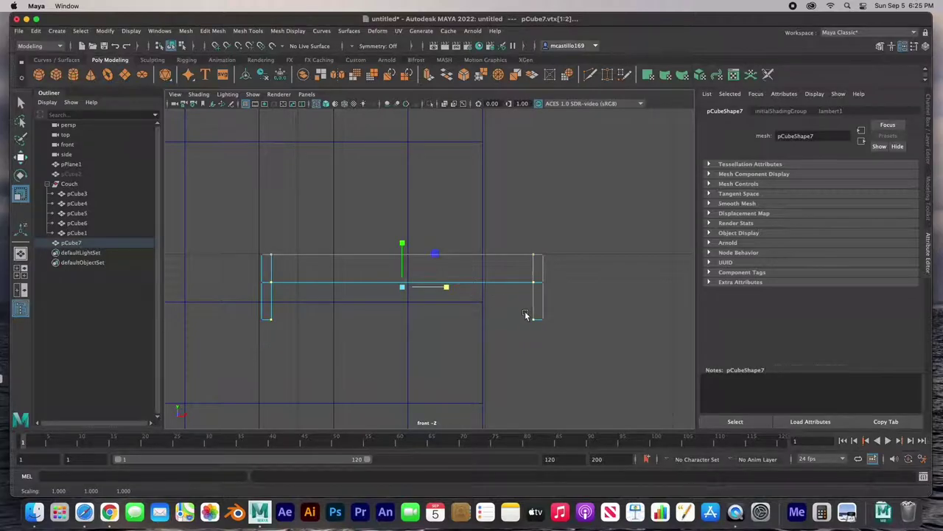
Thin the duplicated table's legs in depth by scaling their inner vertices outward along Z in the side view.
key("space")
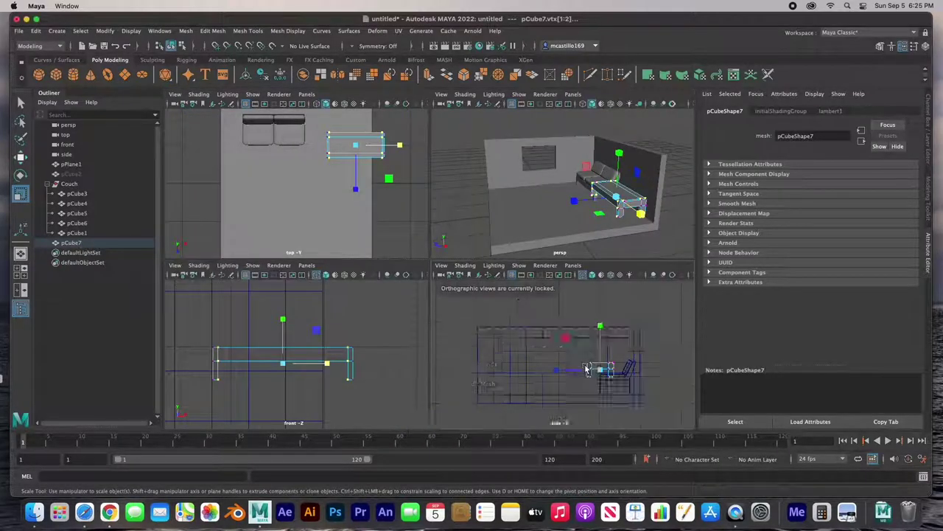
key("space")
left_click_drag(523, 336, 491, 320)
scroll(520, 317, "up", 5)
key("space")
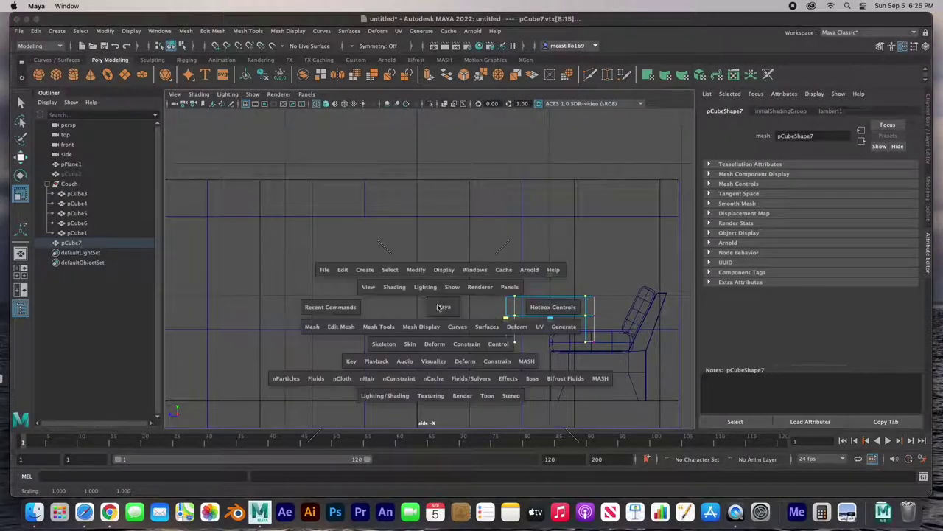
Shorten the duplicated table by moving in the end farthest from the couch, and extend its legs down close to the floor.
left_click_drag(333, 330, 368, 398)
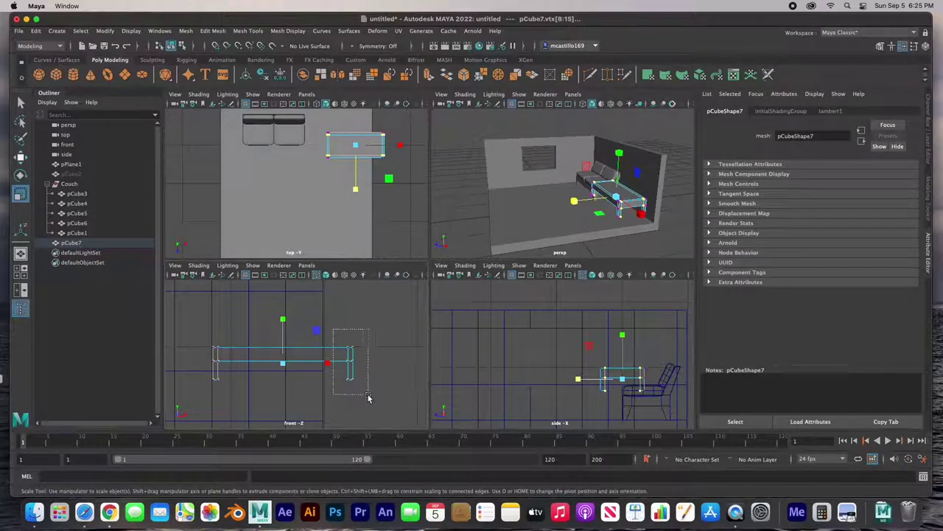
key("w")
left_click_drag(396, 363, 345, 364)
left_click_drag(199, 372, 333, 391)
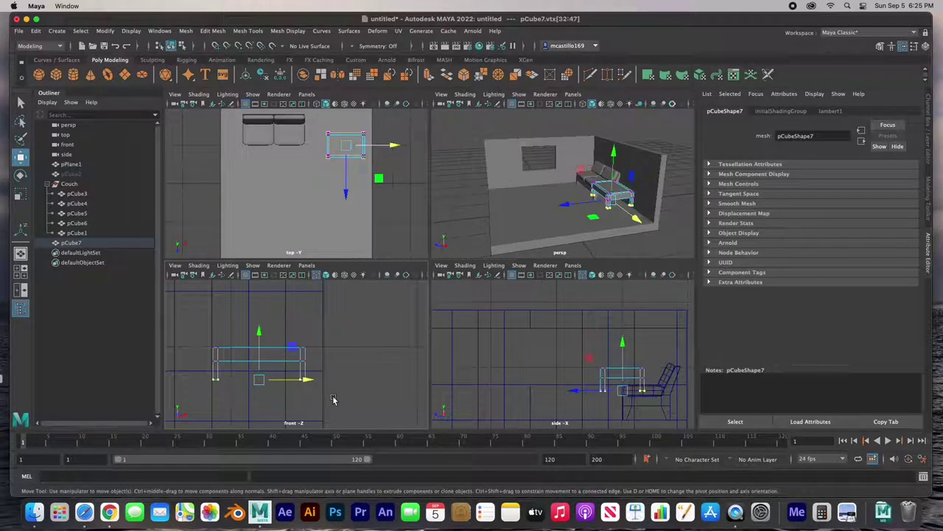
left_click_drag(258, 332, 256, 368)
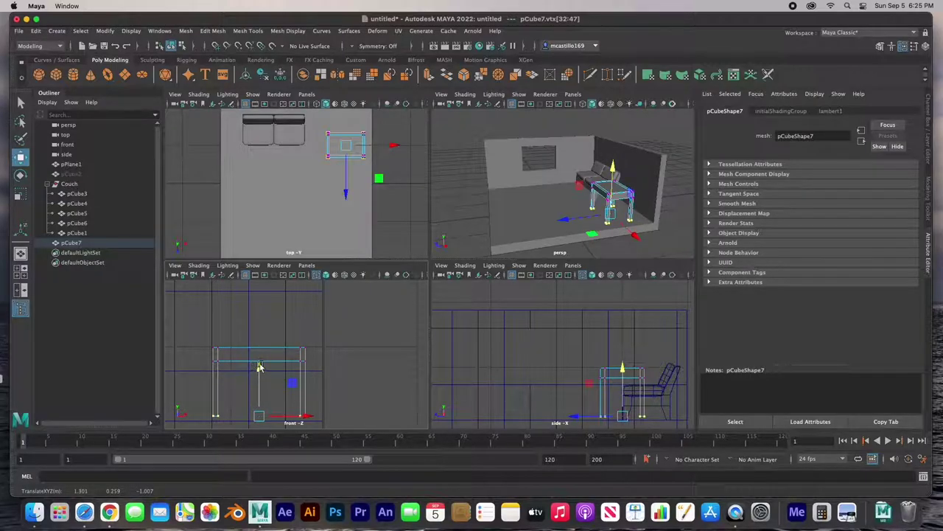
Raise the vertices under the duplicated tabletop slightly to thin the top, and undo the stray move made in the side view.
left_click_drag(192, 354, 354, 383)
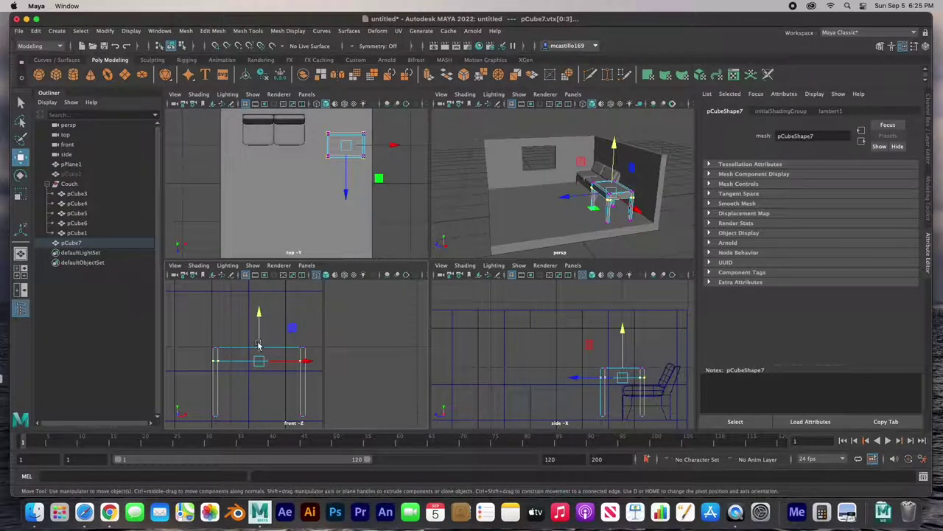
left_click_drag(258, 341, 258, 341)
left_click_drag(622, 376, 614, 431)
key("z")
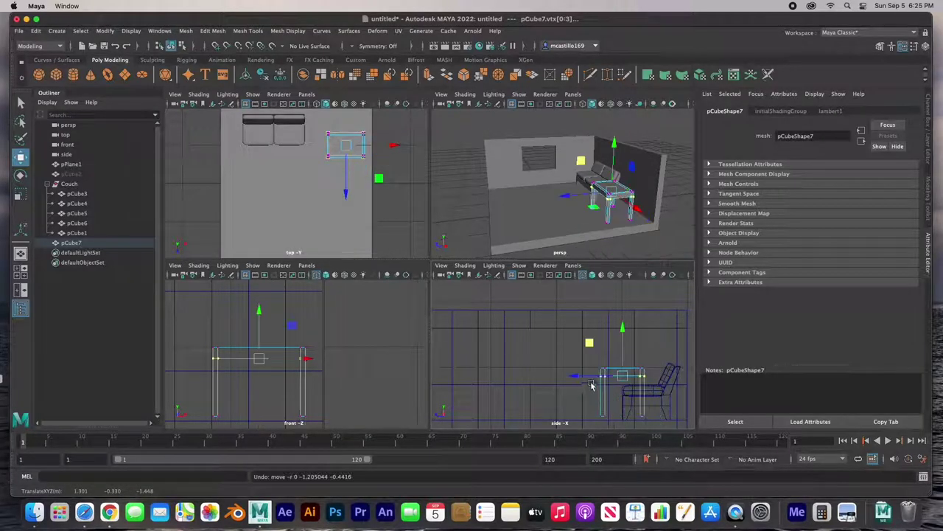
Reduce the table's depth by moving its front vertices toward the back wall, and extend its couch-side end slightly toward the couch.
left_click_drag(574, 341, 621, 421)
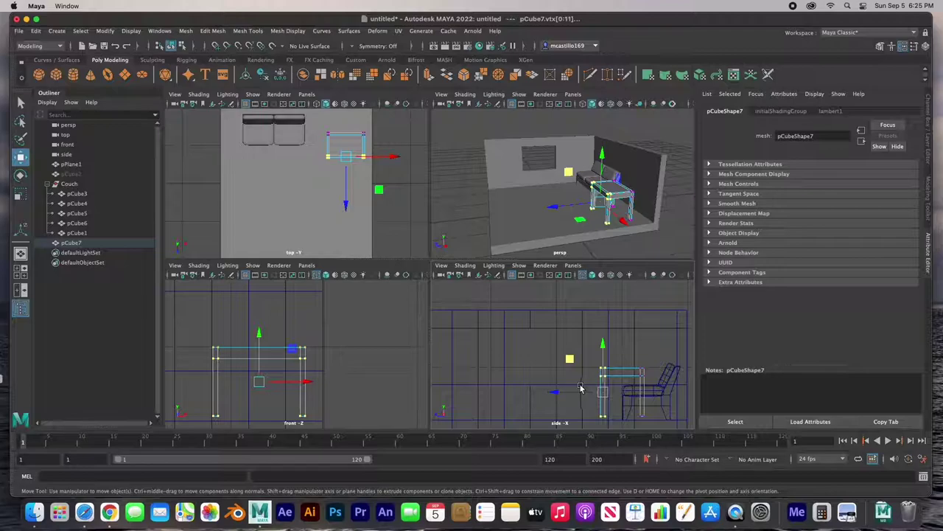
left_click_drag(554, 395, 558, 394)
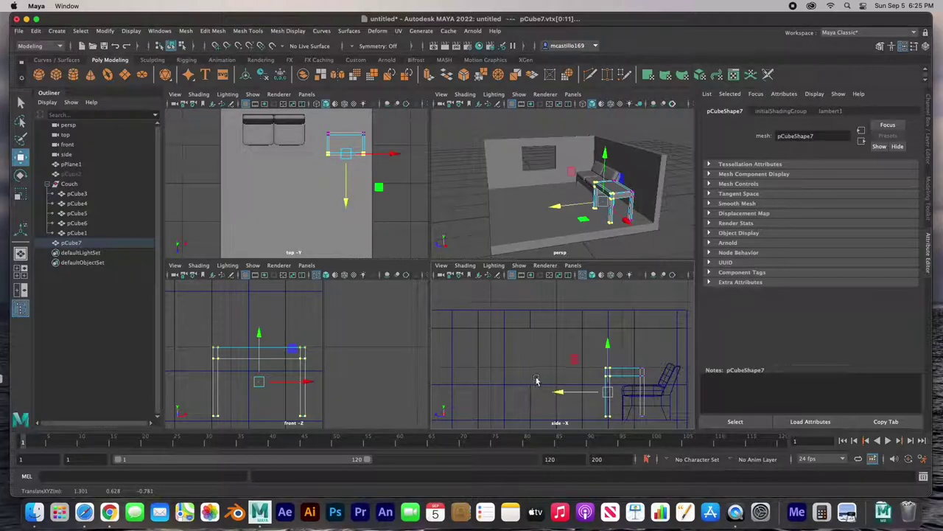
mouse_move(594, 214)
left_mouse_down("alt")
mouse_move(617, 204)
mouse_move(613, 210)
left_mouse_up("alt")
middle_click_drag(613, 211, 403, 216, "alt")
left_click_drag(477, 214, 538, 230, "alt")
left_click_drag(192, 324, 235, 435)
left_click_drag(246, 385, 242, 385)
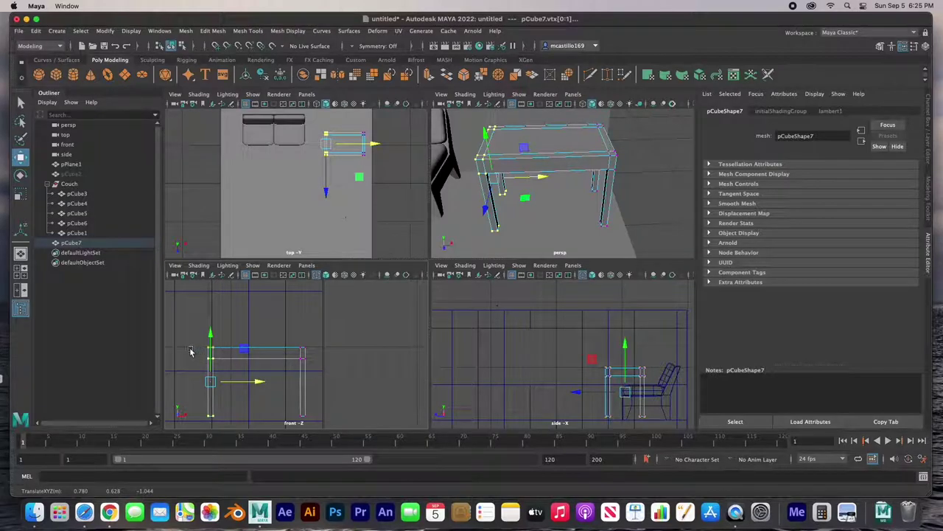
Raise the tabletop's underside vertices a little more to about Y 0.901, and return to object mode.
left_click_drag(317, 368, 193, 328)
left_click_drag(258, 325, 256, 324)
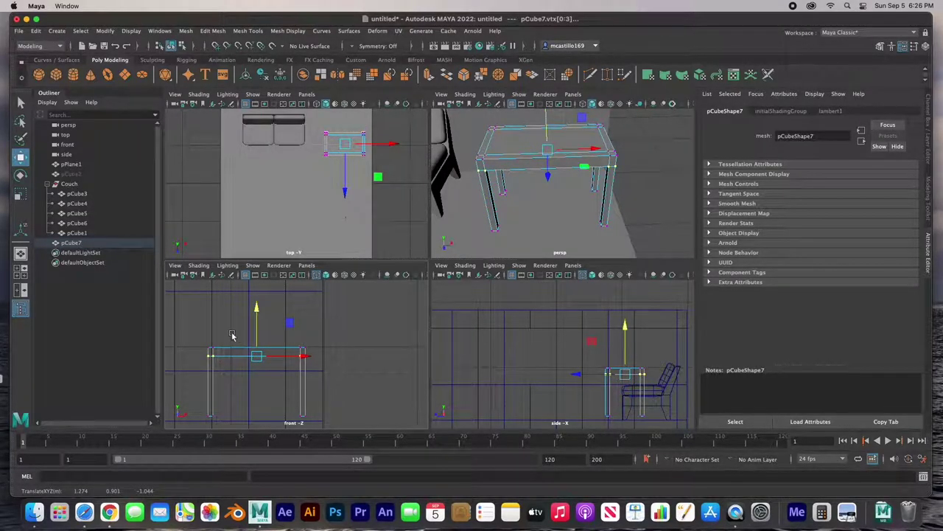
right_click_drag(225, 352, 254, 241)
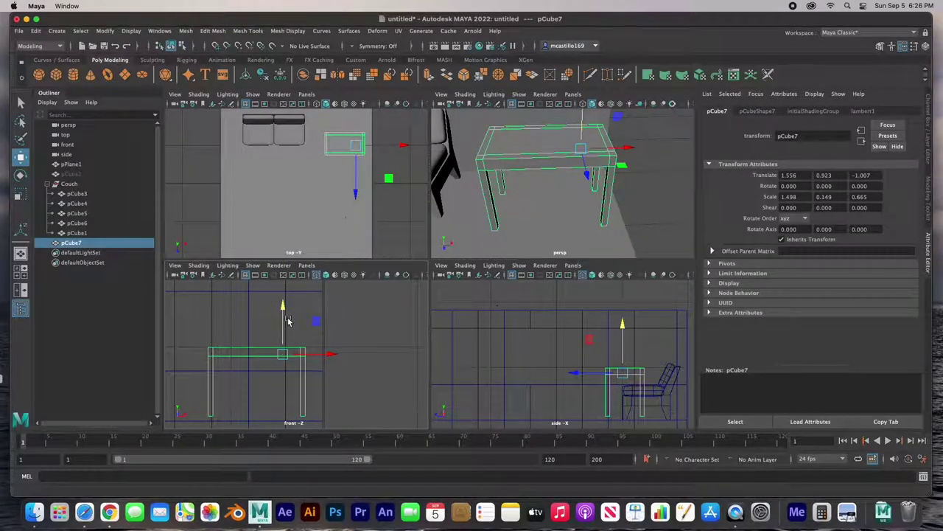
Move the table's pivot to the bottom centre between its legs, at about X 1.277, Y 0.254.
key("d")
left_click_drag(331, 354, 307, 354)
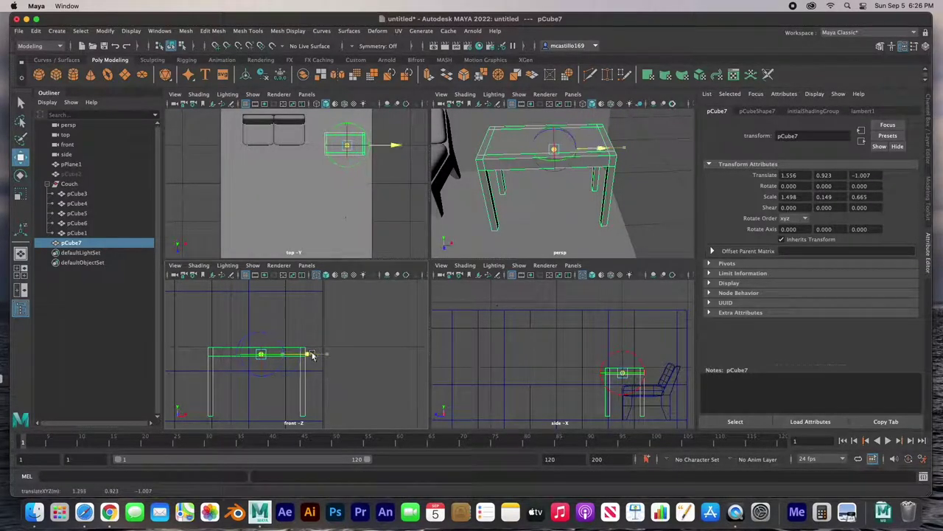
left_click_drag(258, 314, 254, 368)
key("d")
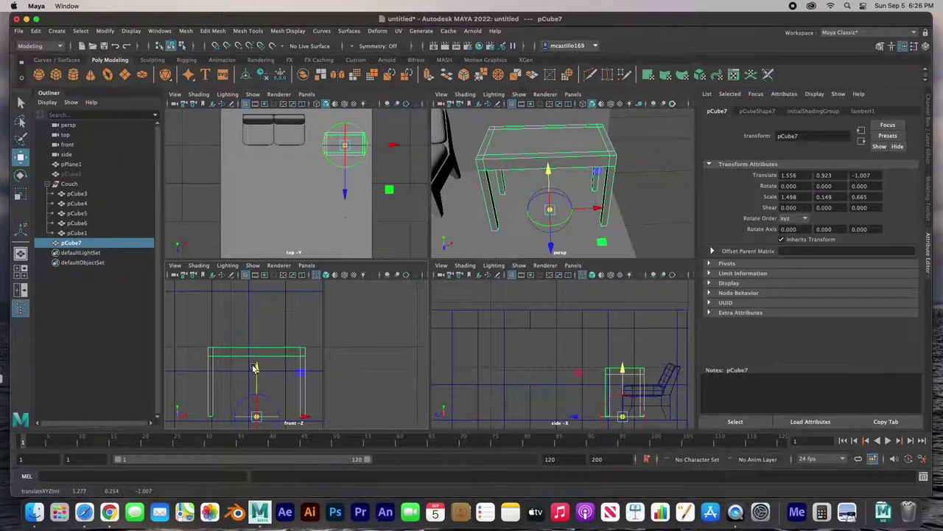
Lower the table onto the floor at about Y 0.876 and move it toward the back wall to about Z -1.295.
left_click_drag(257, 372, 255, 377)
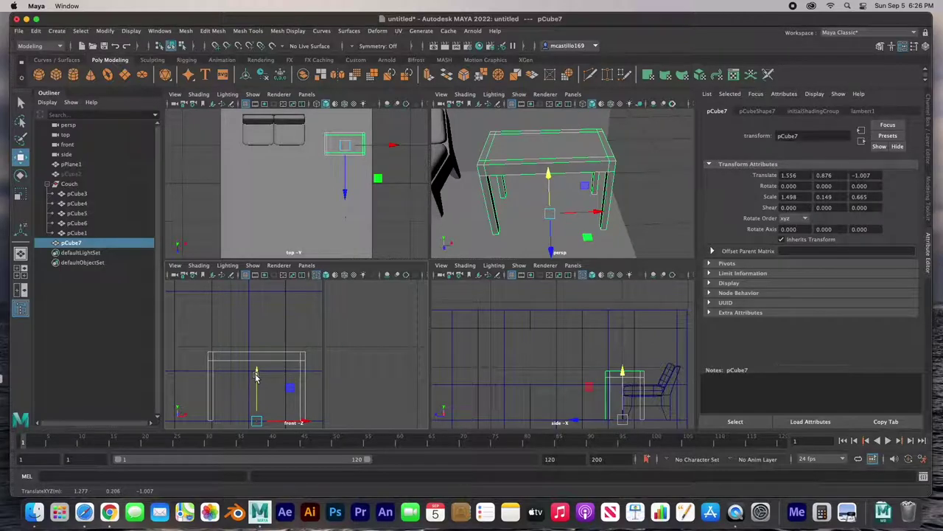
left_click_drag(552, 225, 550, 221)
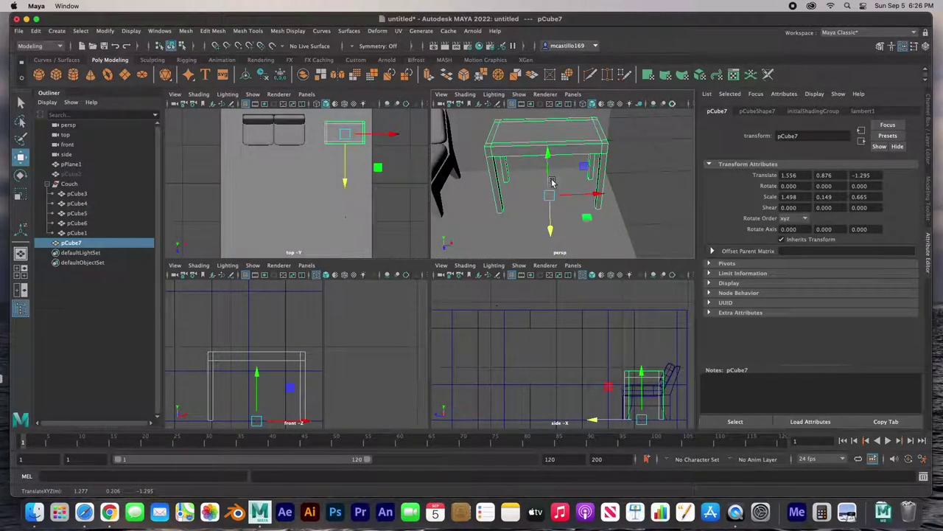
Move the table toward the couch to about X 1.350, and check the Livingroom.jpg reference image in Preview before quitting it.
left_click_drag(398, 138, 389, 138)
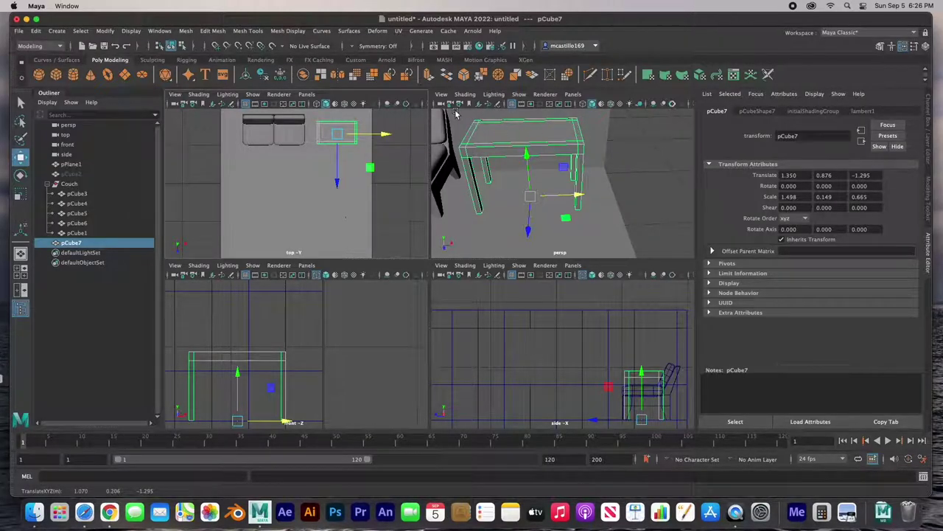
key("super+Tab")
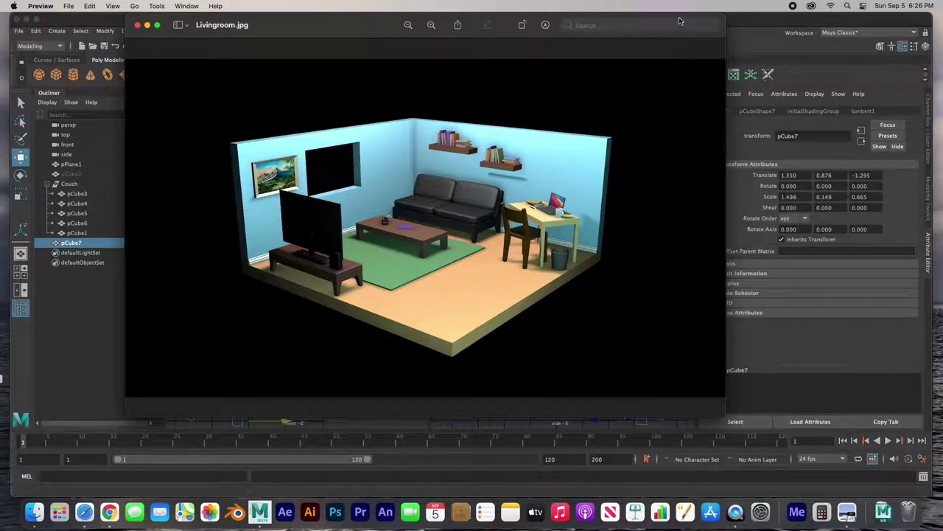
key("super+w")
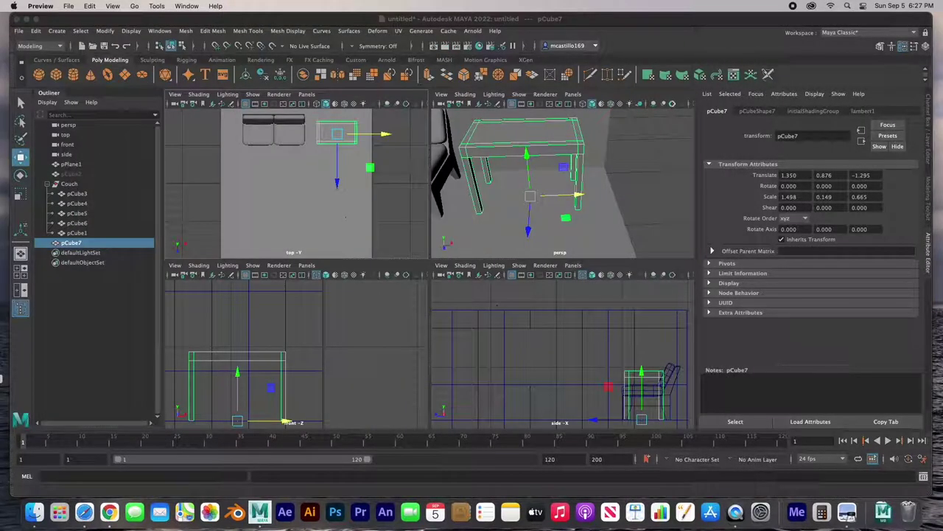
key("super+q")
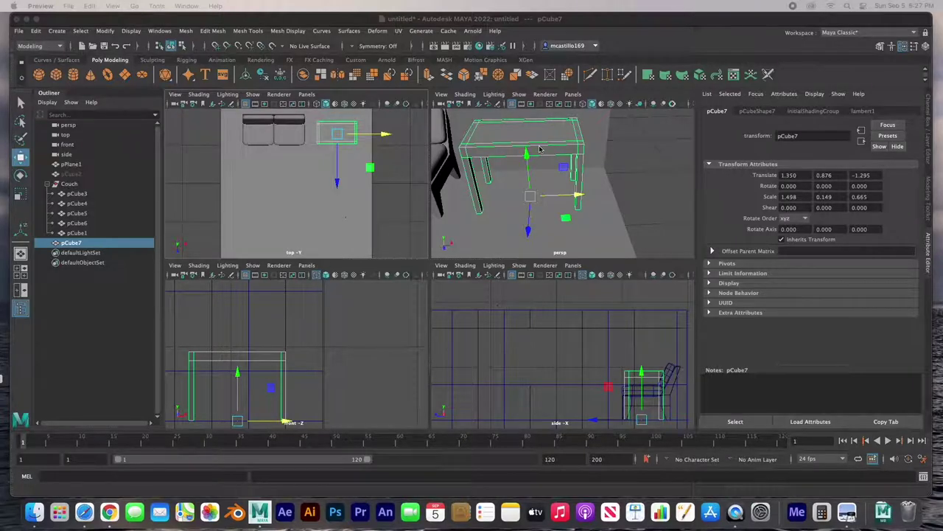
Create a polygon cube at the room's centre and raise it to about Y 1.100.
left_click(654, 205)
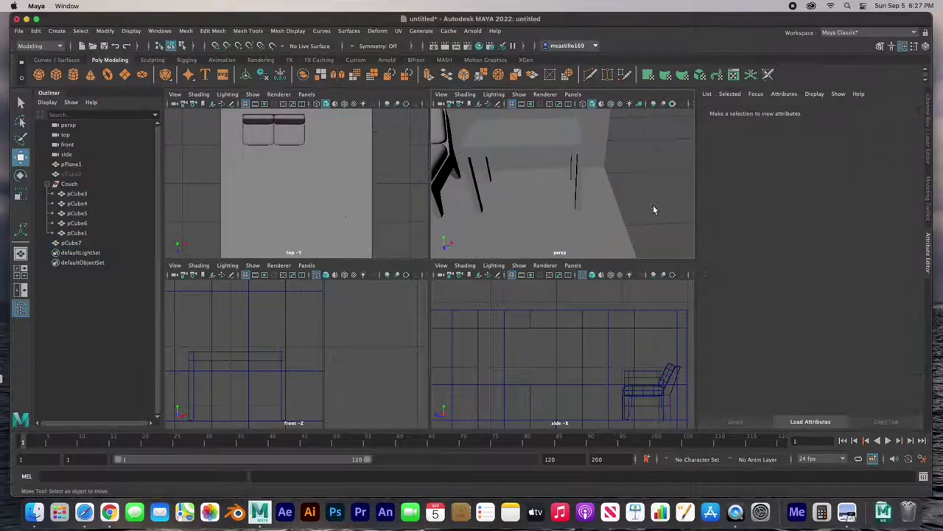
left_click(56, 76)
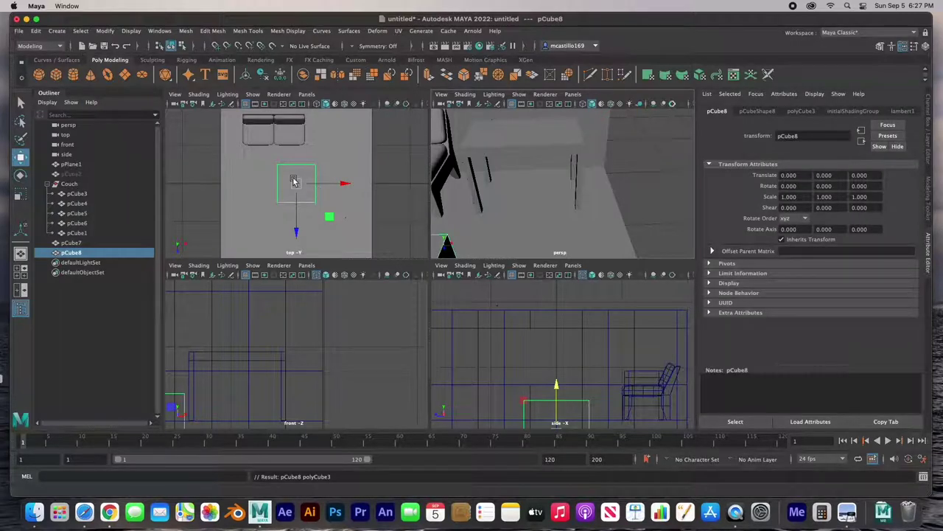
left_click_drag(556, 387, 566, 319)
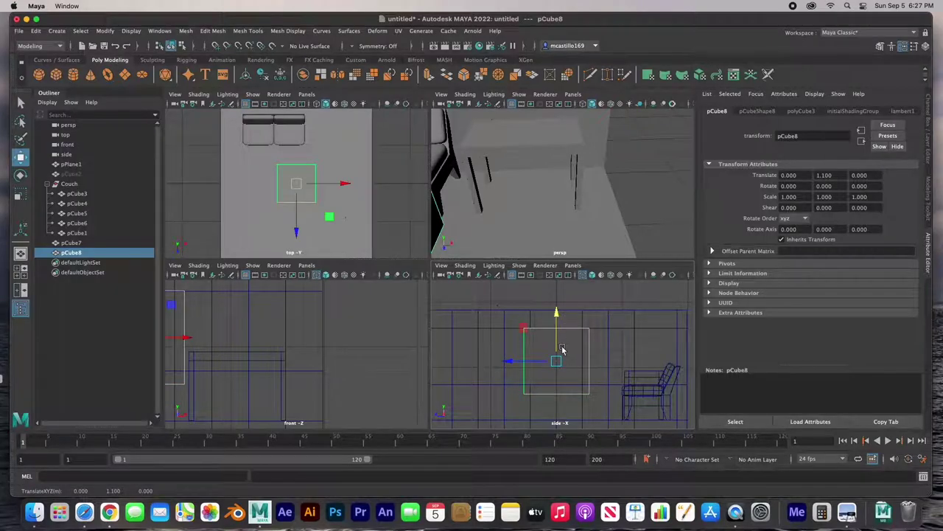
Scale the new cube into a small flat slab of about 0.427 by 0.051 by 0.306.
scroll(406, 229, "down", 2)
scroll(518, 218, "down", 6)
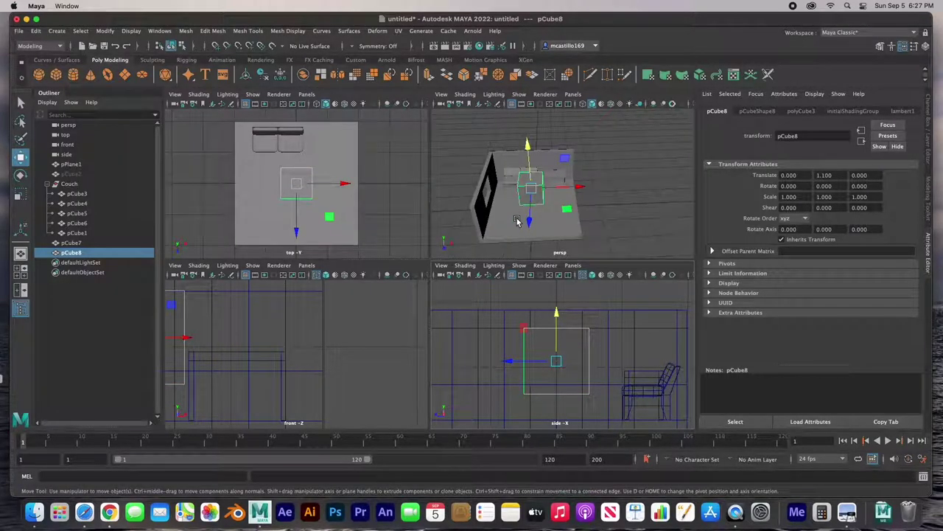
scroll(515, 200, "up", 6)
scroll(514, 199, "down", 2)
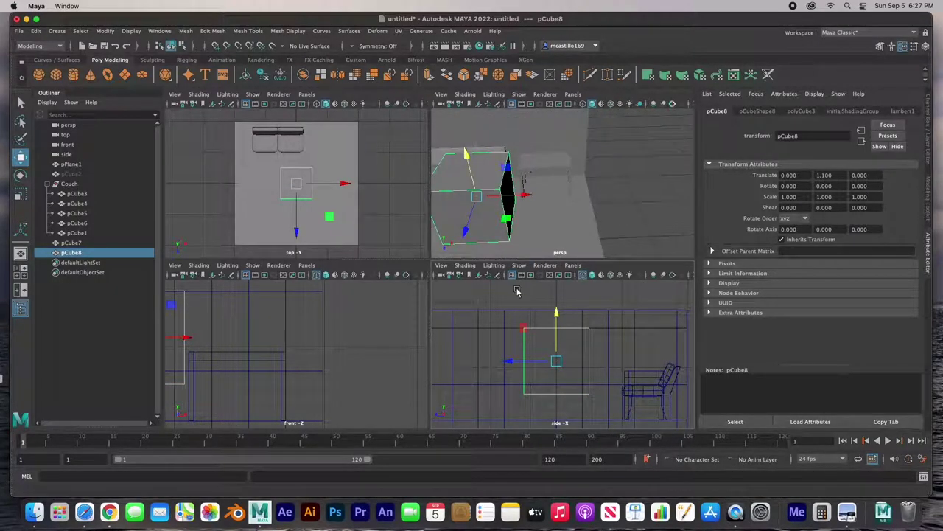
key("r")
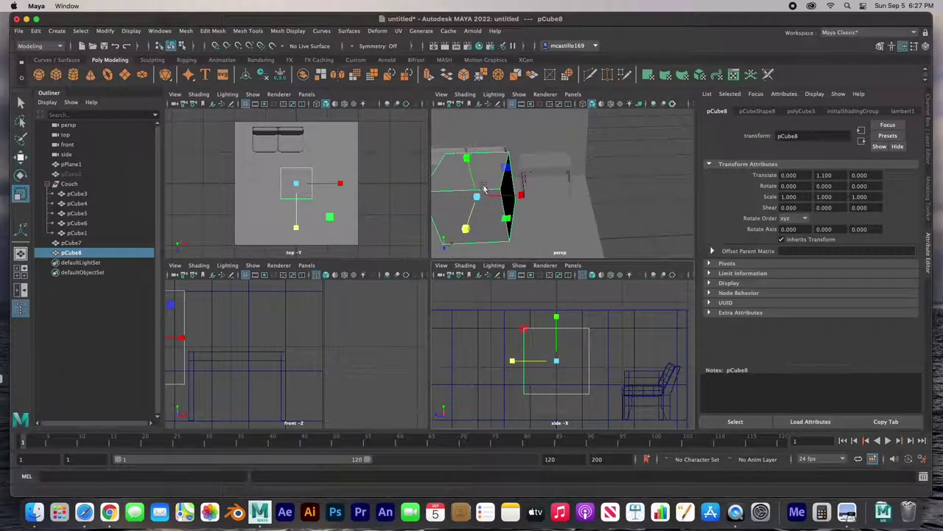
left_click_drag(467, 159, 495, 196)
left_click_drag(465, 225, 466, 226)
left_click_drag(472, 200, 478, 195)
Place the slab on the tabletop at about X 1.217, Y 0.988, Z -1.287.
key("w")
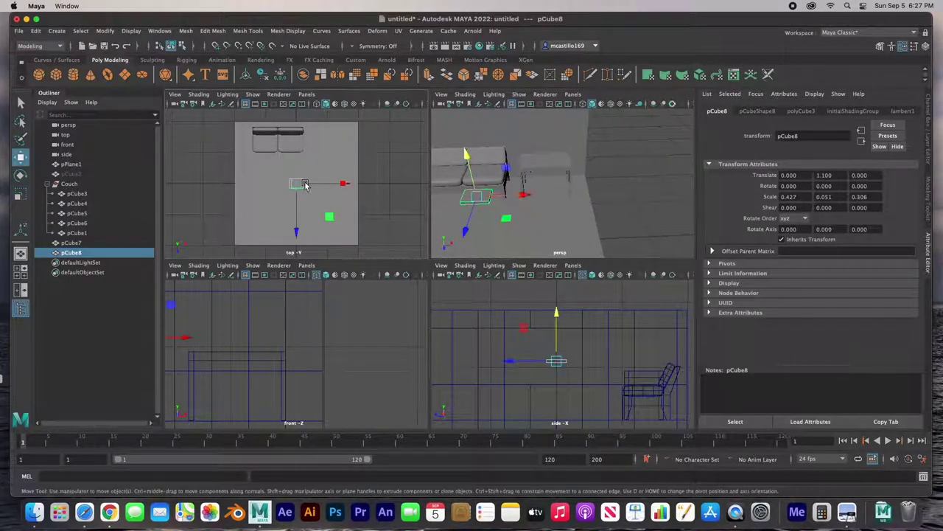
left_click_drag(296, 183, 334, 136)
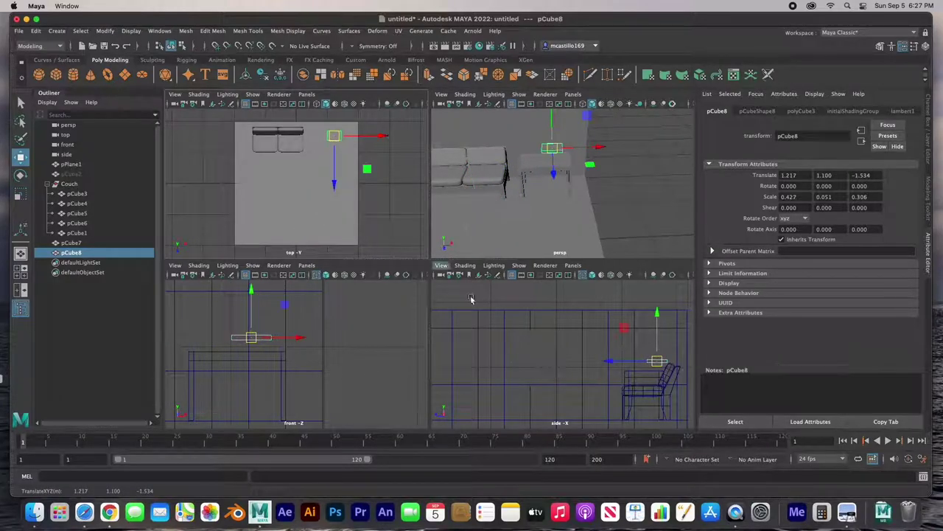
left_click_drag(657, 361, 641, 373)
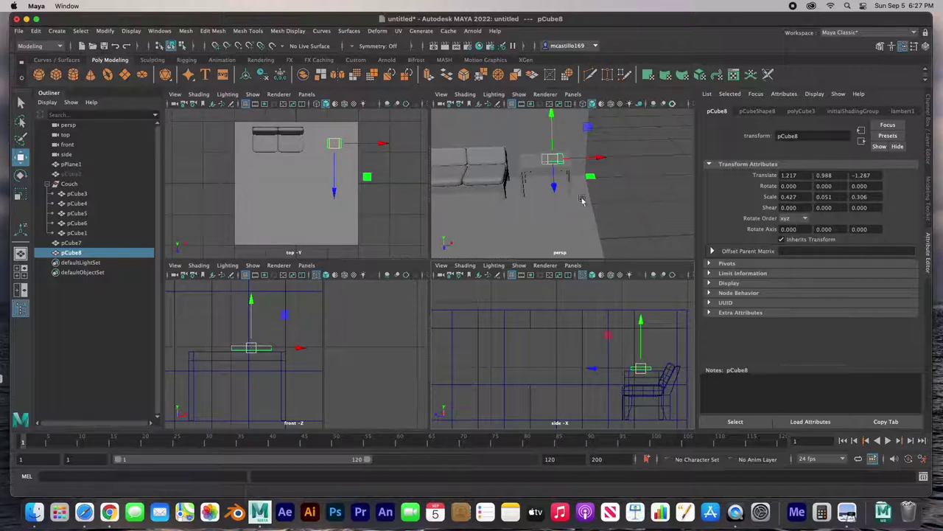
Scale the slab down to a thin laptop base of about 0.336 by 0.014 by 0.242.
key("space")
scroll(382, 258, "up", 3)
left_click_drag(383, 248, 387, 281)
left_click_drag(381, 211, 358, 206, "alt")
key("r")
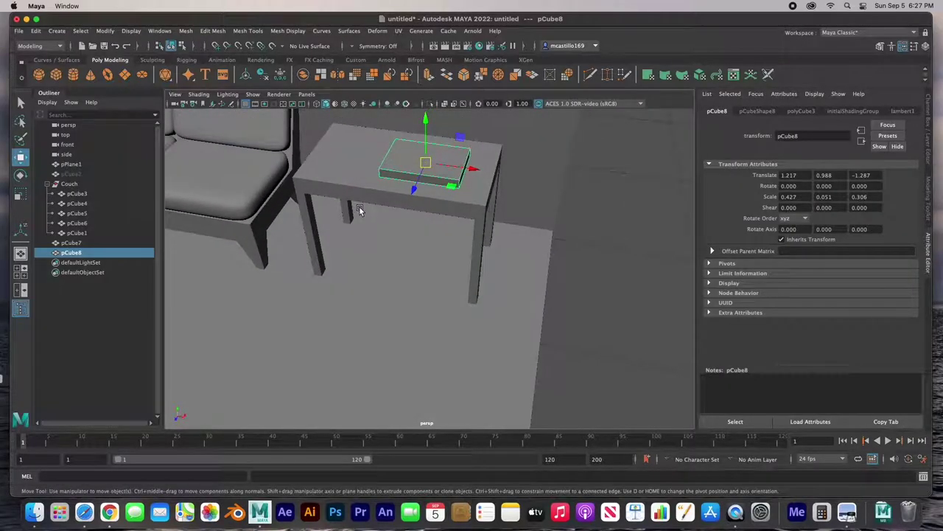
left_click_drag(474, 171, 425, 152)
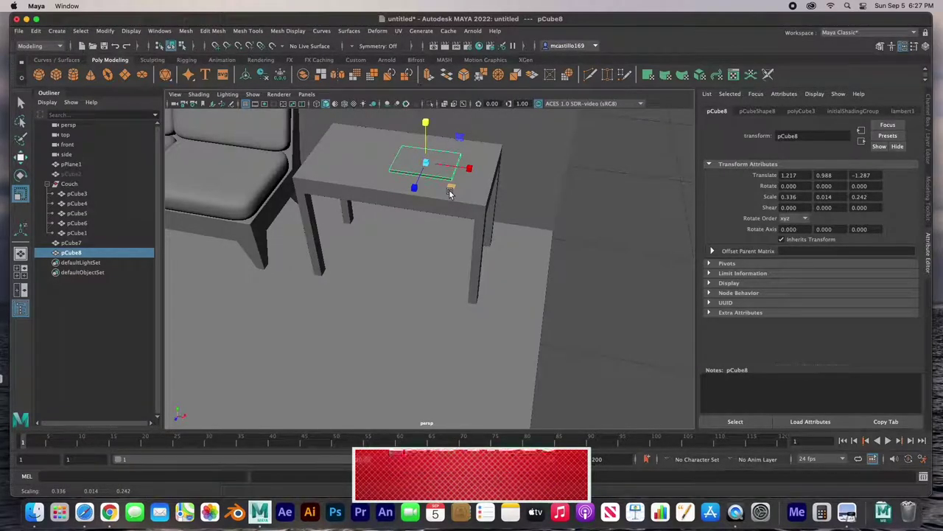
Duplicate the slab toward the back wall to about Z -1.574, and select the original slab.
key("f")
scroll(434, 289, "down", 3)
left_click_drag(435, 289, 341, 278, "alt")
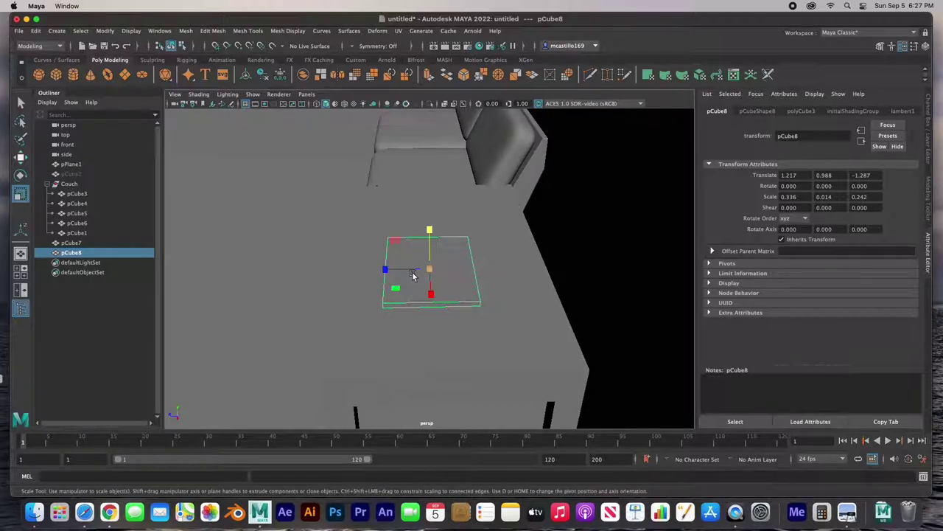
key("w")
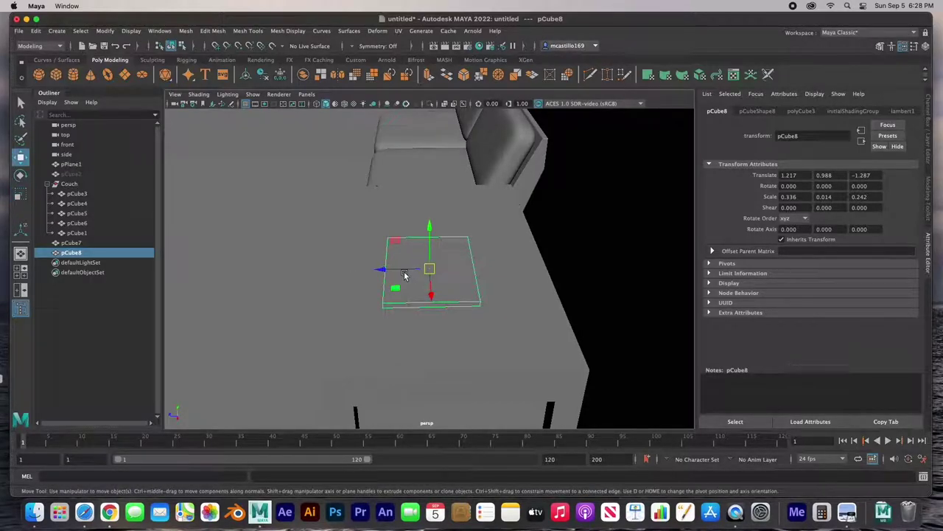
mouse_move(389, 270)
left_mouse_down("shift")
mouse_move(495, 274)
mouse_move(483, 274)
left_mouse_up("shift")
left_click(451, 289)
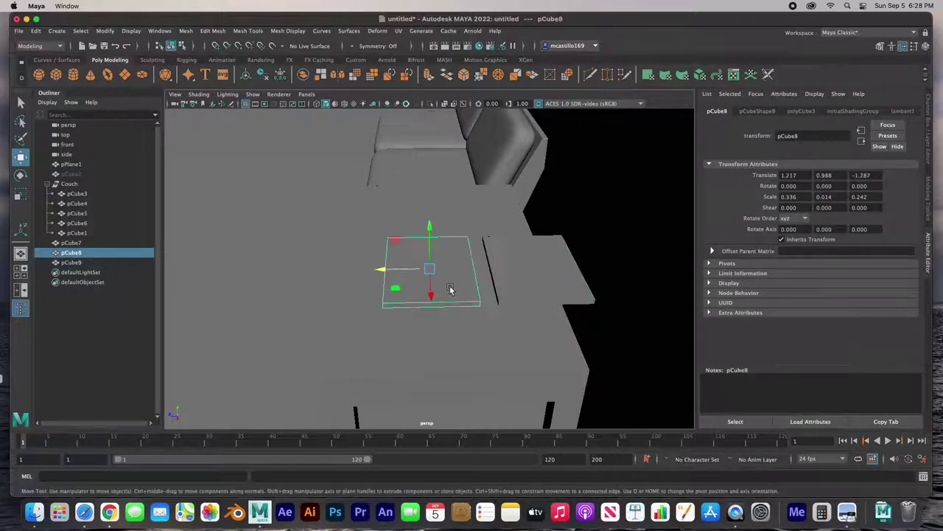
Hide the table, the room's floor and walls, and the Couch group so only the two slabs remain visible.
left_click(398, 362)
key("ctrl+h")
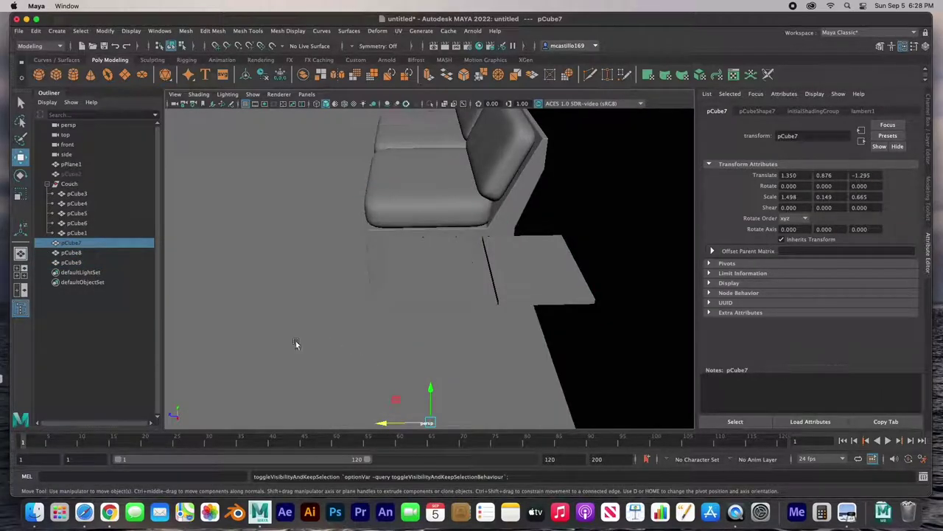
left_click(280, 337)
key("ctrl+h")
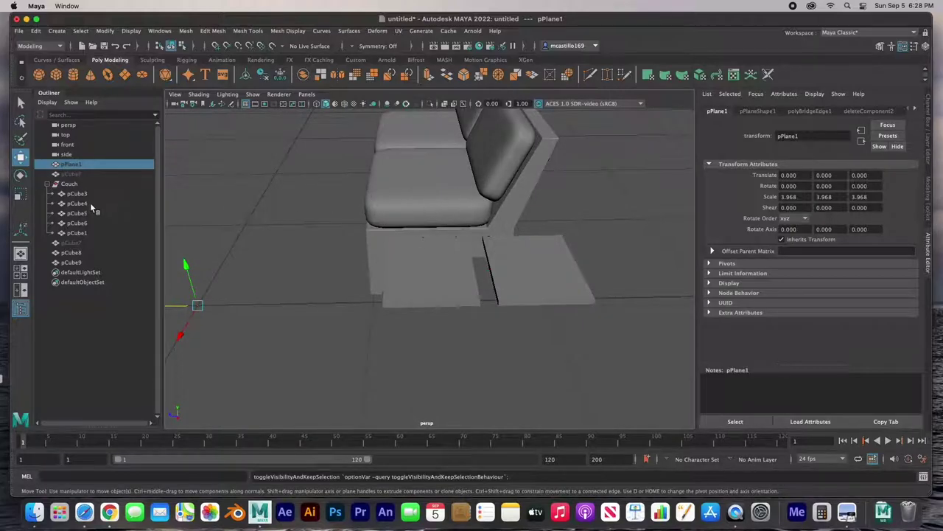
left_click(74, 185)
key("ctrl+h")
scroll(320, 261, "down", 5)
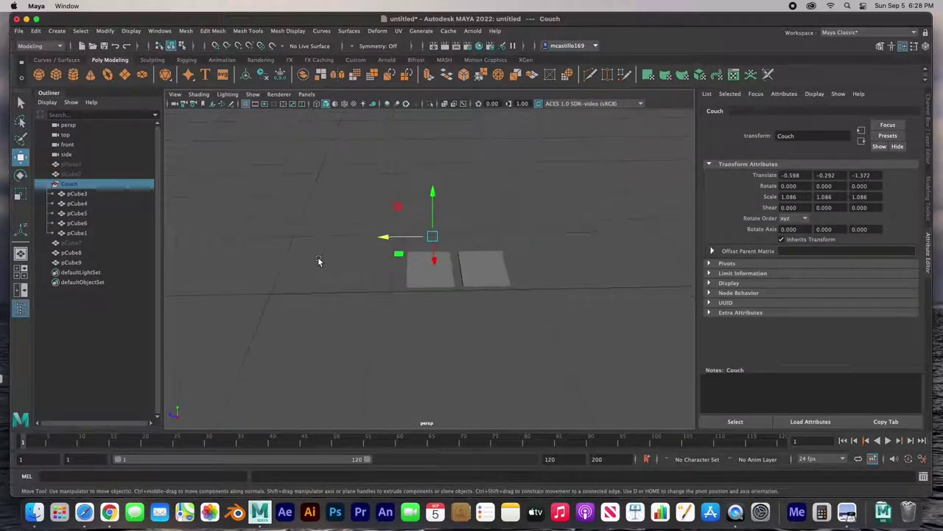
Subdivide the original front slab into 20 width and 16 depth subdivisions.
scroll(320, 261, "up", 5)
left_click_drag(320, 261, 420, 269, "alt")
left_click(419, 269)
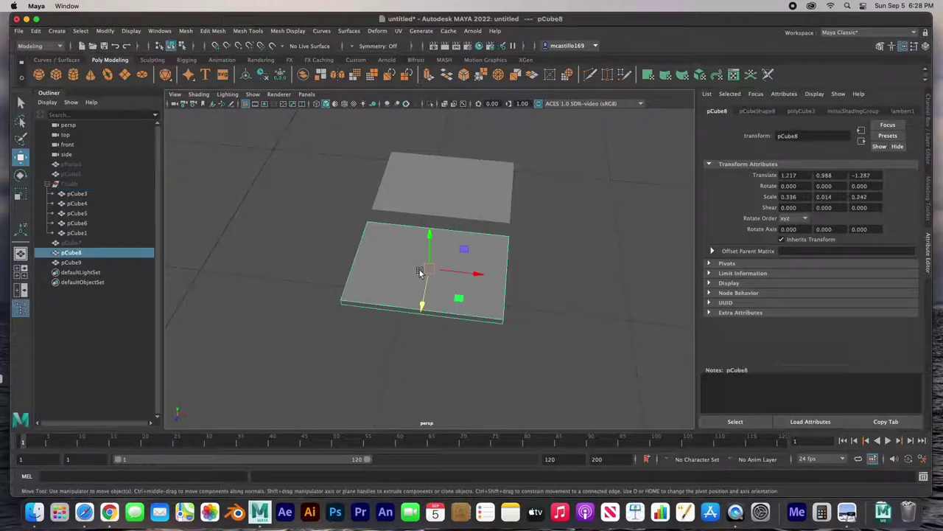
left_click(441, 202)
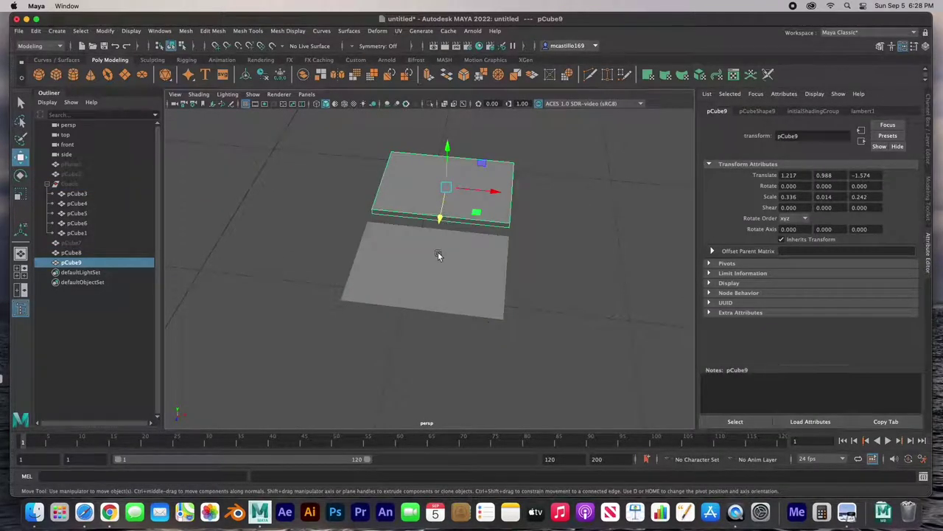
scroll(440, 253, "up", 5)
left_click(322, 250)
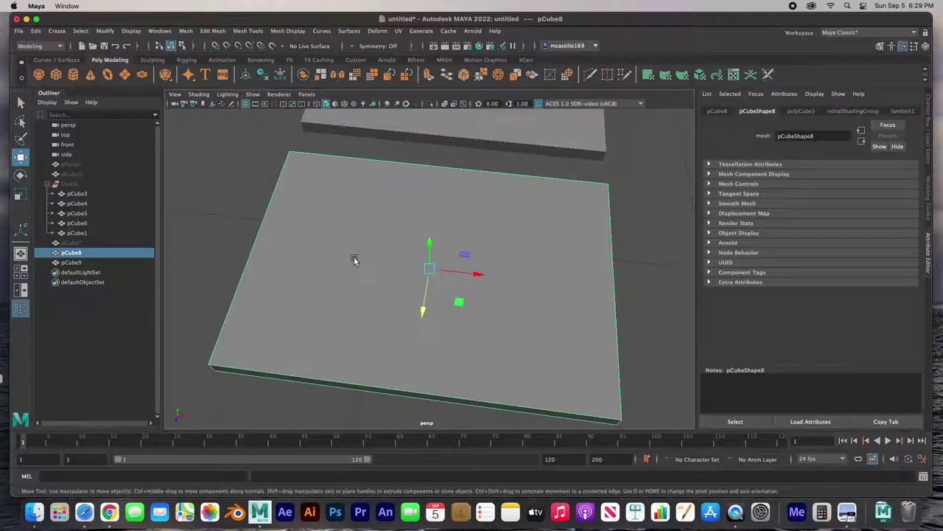
scroll(378, 272, "down", 5)
scroll(378, 272, "up", 7)
scroll(378, 274, "down", 4)
scroll(379, 273, "up", 4)
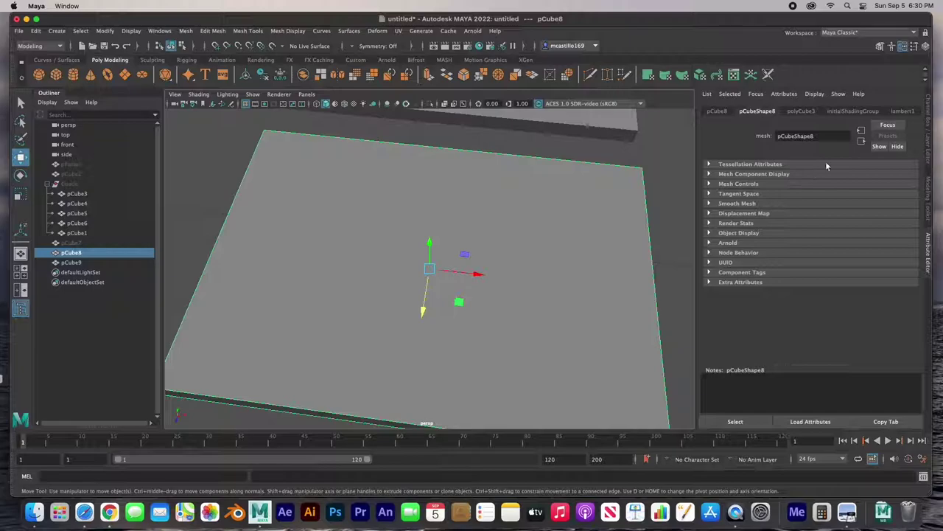
left_click(802, 111)
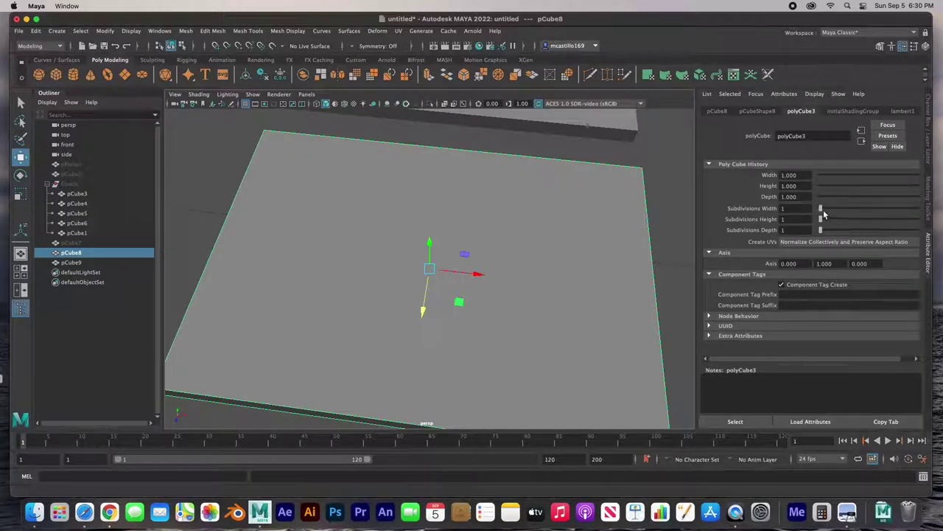
left_click_drag(822, 211, 859, 207)
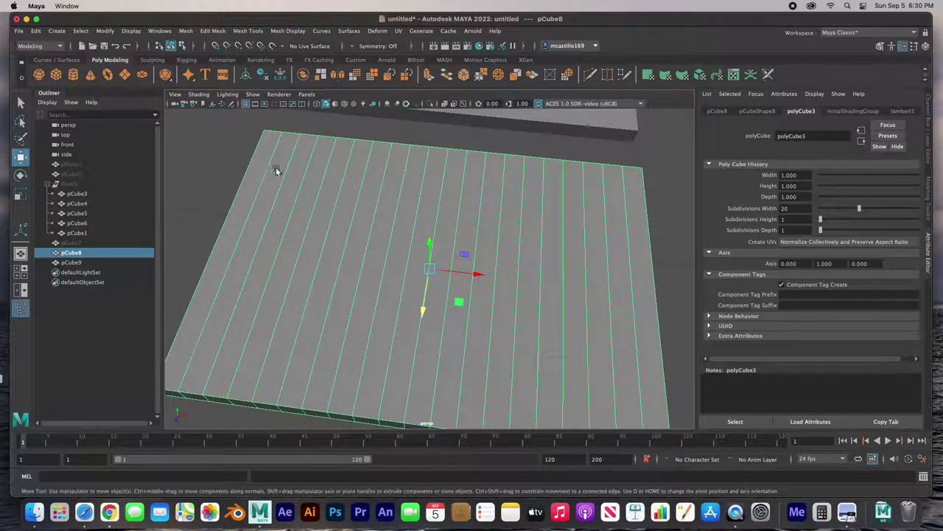
left_click_drag(822, 231, 852, 229)
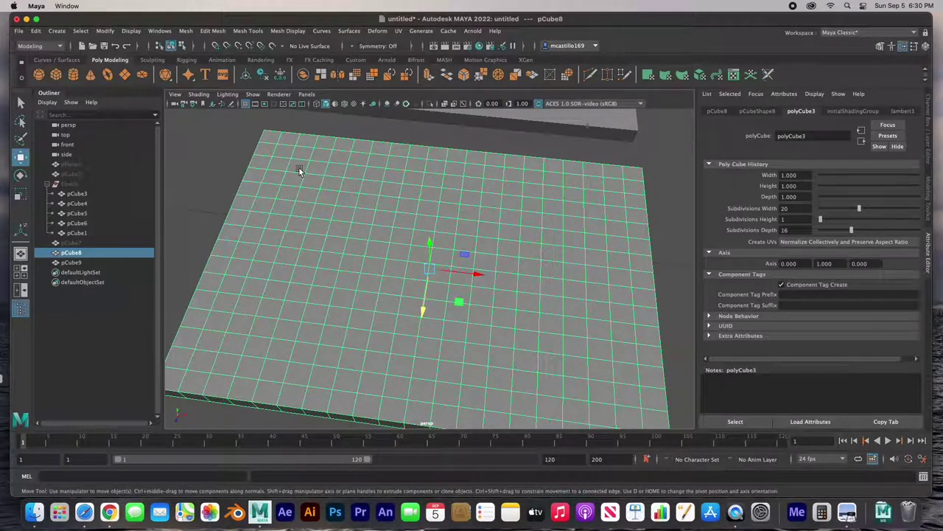
Select a wide and a narrow rectangular block of faces on the slab's top and extrude them slightly downward to about Y 0.990.
right_click_drag(290, 235, 290, 252)
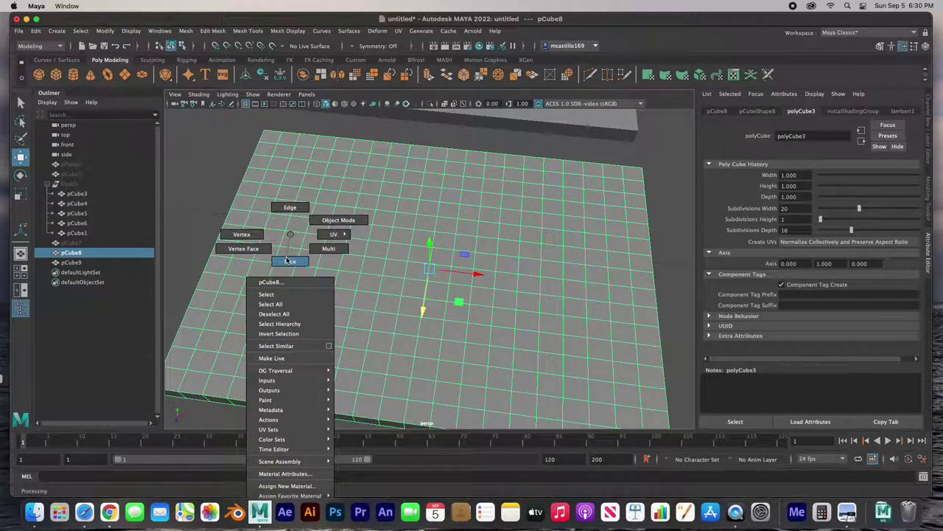
right_click_drag(287, 261, 288, 262)
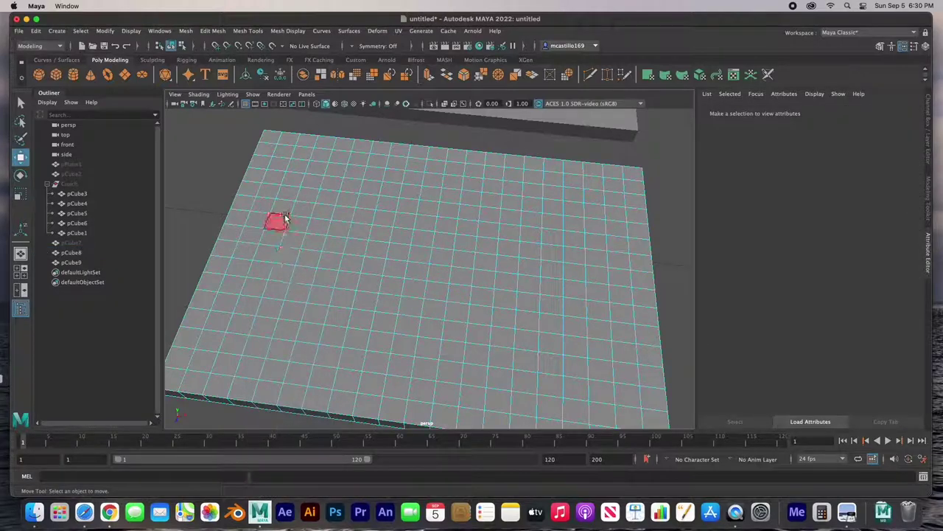
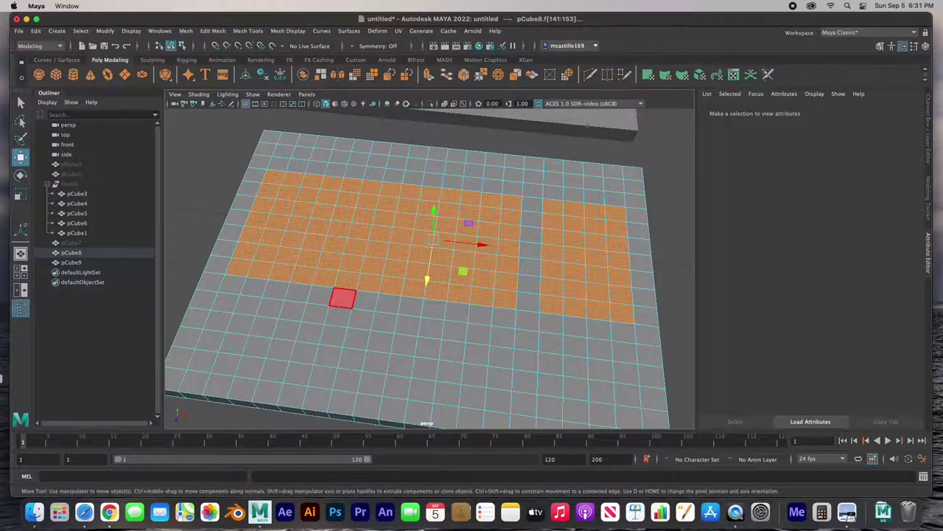
left_click_drag(340, 302, 380, 285, "alt")
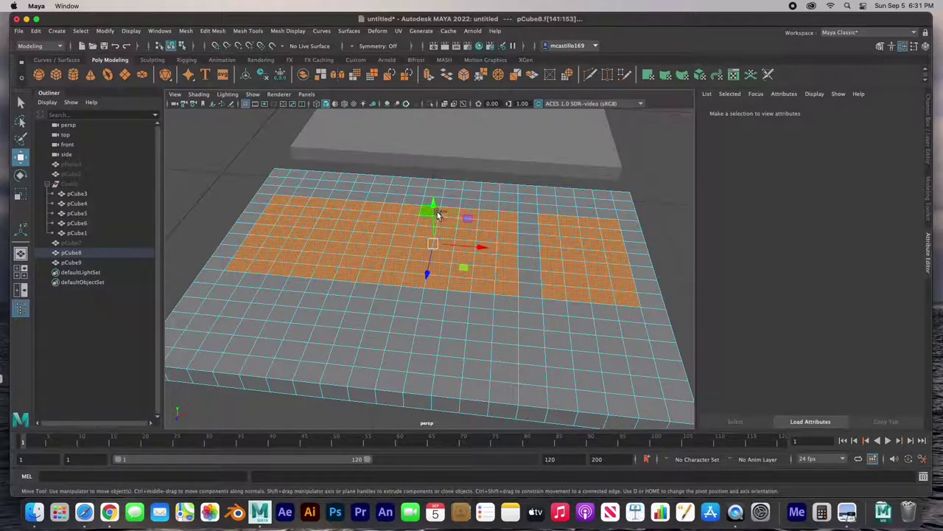
left_click_drag(433, 205, 434, 210, "shift")
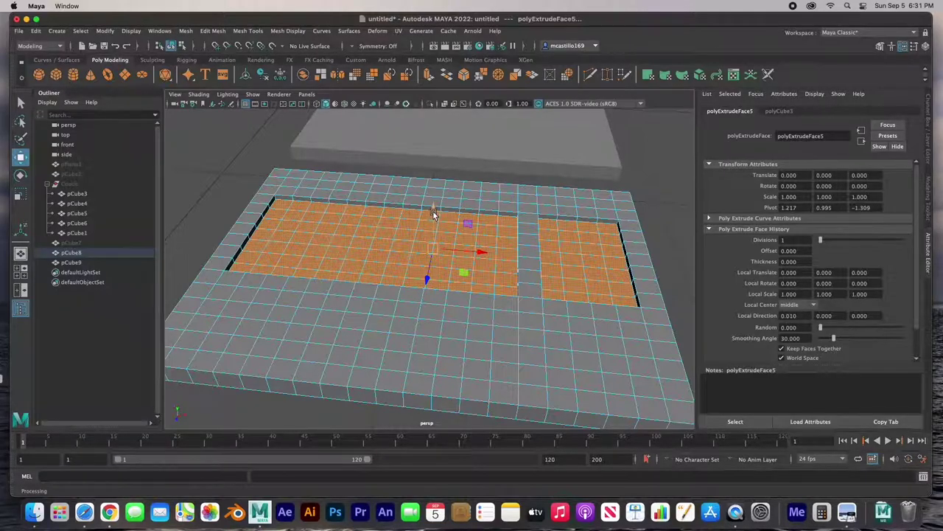
Try extruding the recessed faces upward to about Y 1.001, and undo it.
left_click_drag(434, 213, 433, 200, "shift")
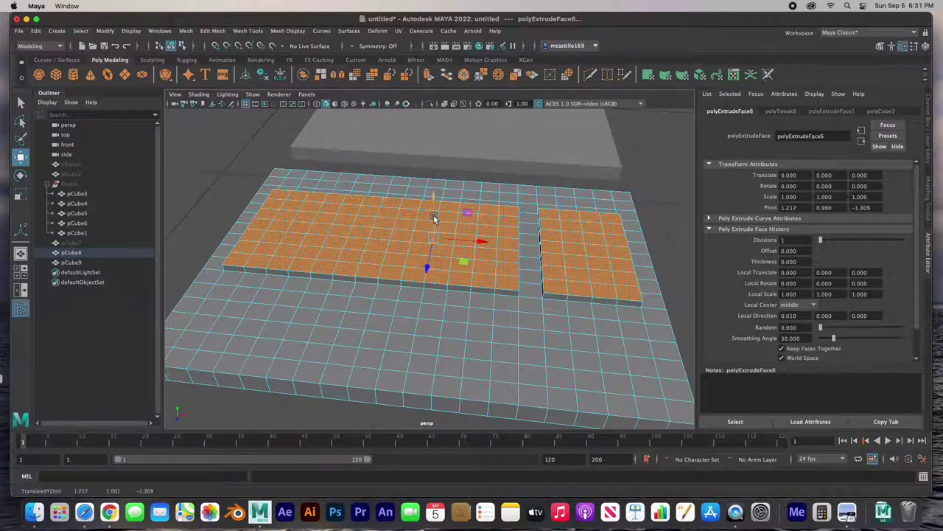
key("ctrl+z")
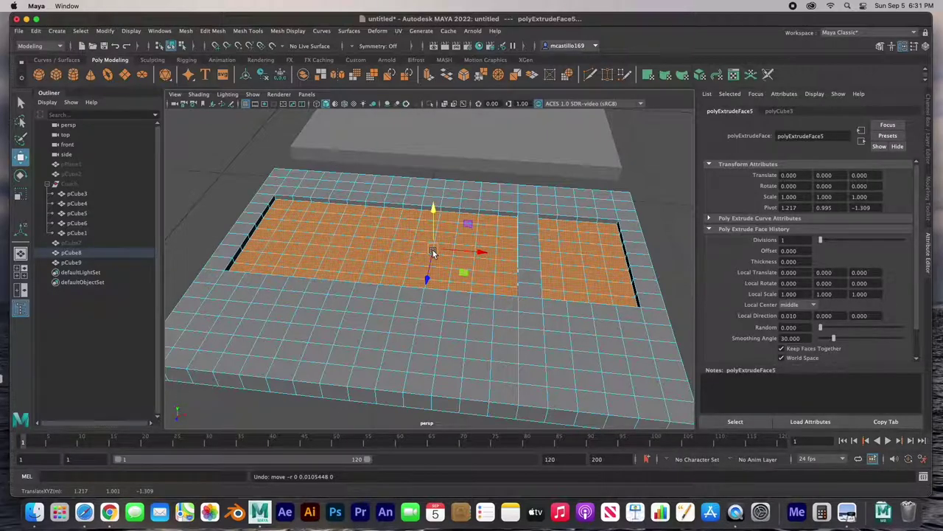
Extrude the recessed key-area faces again and raise them by about 0.0102 in local Z.
left_click(429, 75)
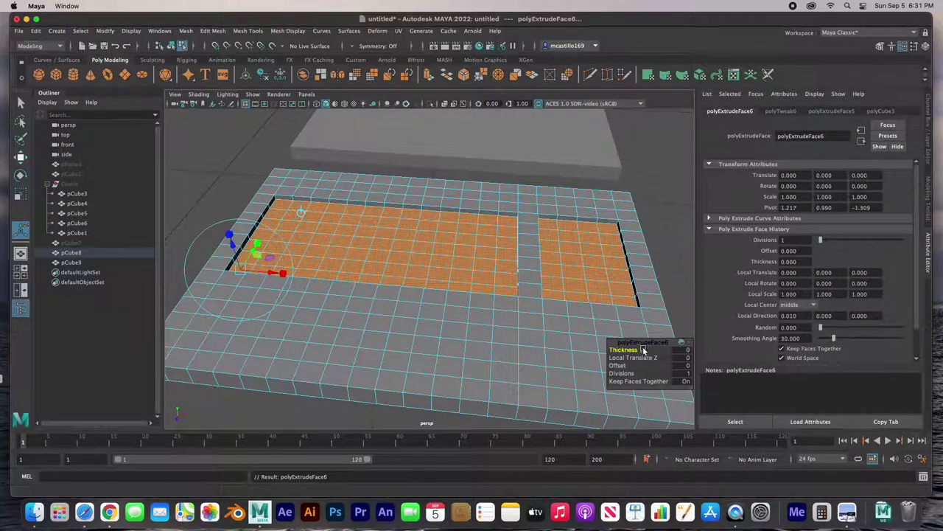
left_click_drag(647, 342, 498, 326)
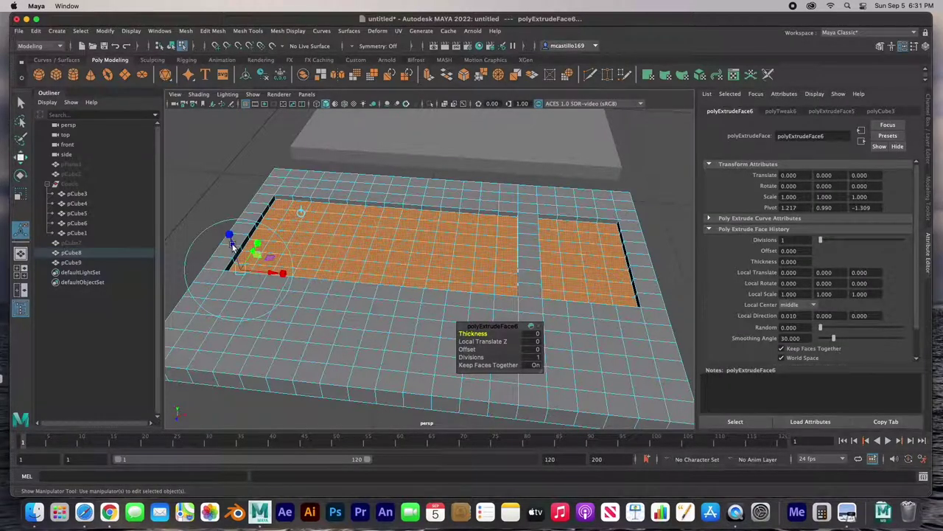
left_click_drag(232, 246, 231, 233)
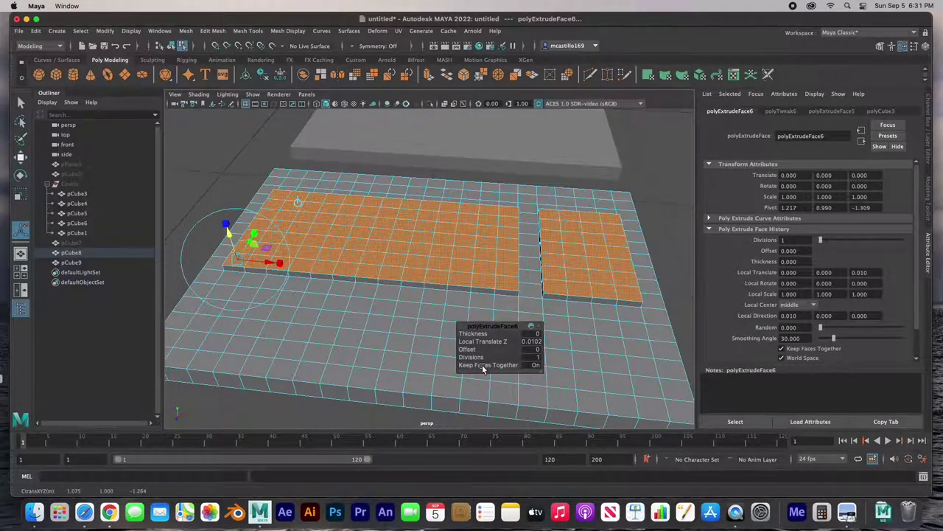
Form separate keys by turning off Keep Faces Together, scaling the extruded faces to about 0.767 and setting their local height to about 0.0077.
left_click(529, 368)
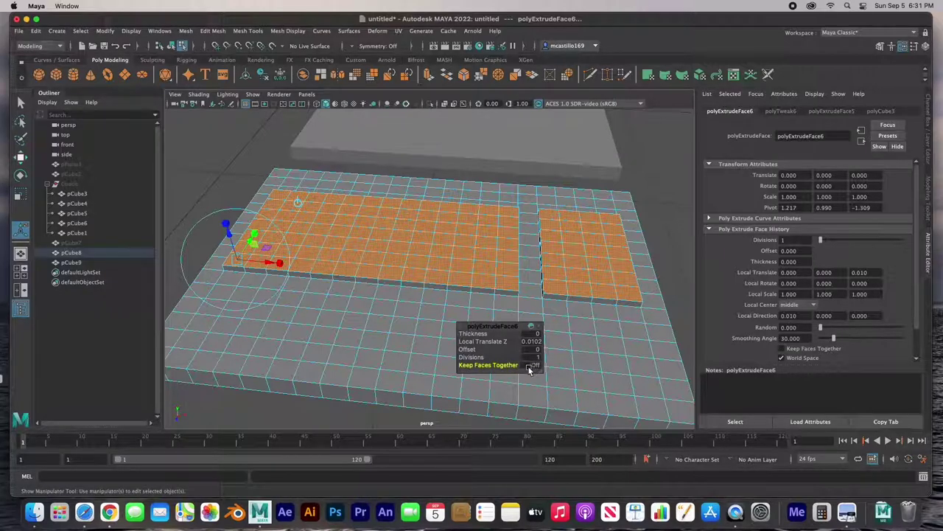
left_click(226, 224)
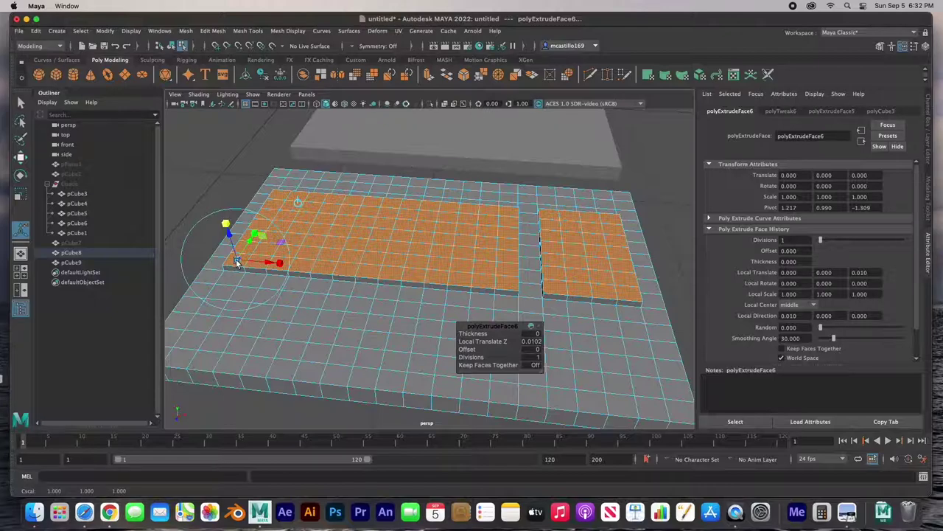
left_click_drag(238, 263, 233, 263)
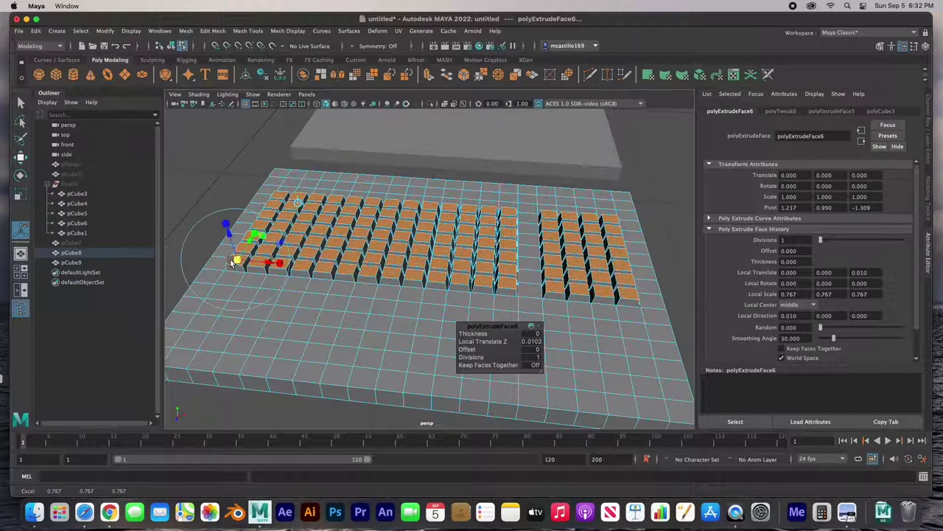
left_click_drag(228, 233, 220, 236)
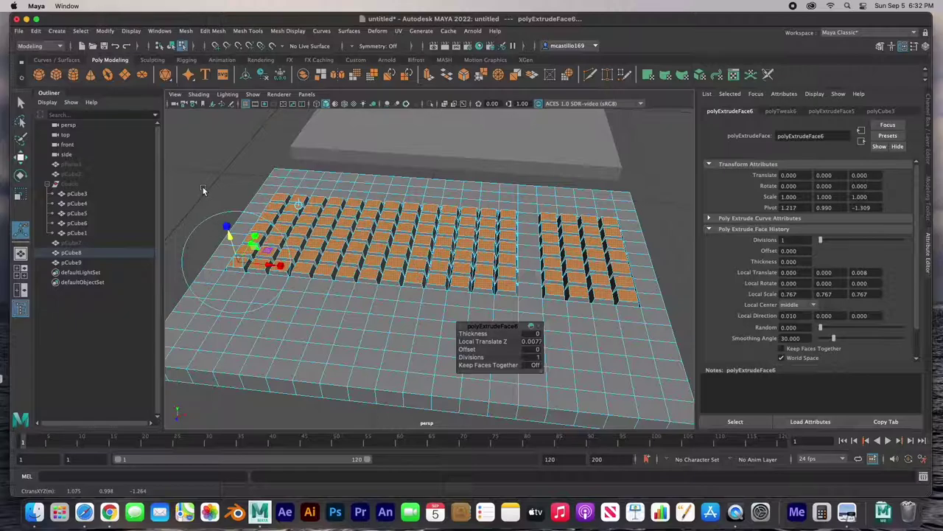
left_click(202, 187)
mouse_move(332, 238)
left_mouse_down("alt")
mouse_move(335, 257)
mouse_move(295, 237)
mouse_move(322, 227)
left_mouse_up("alt")
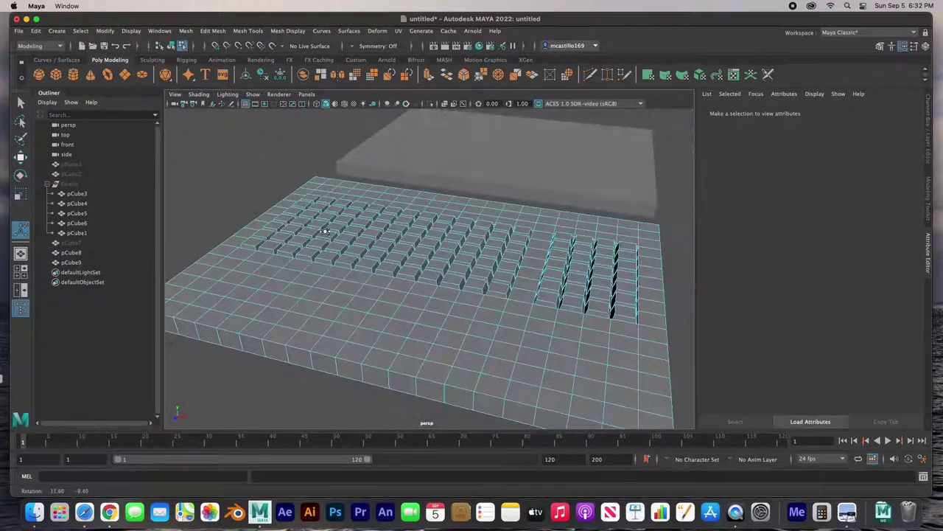
right_click_drag(263, 193, 305, 180)
left_click(233, 182)
left_click_drag(345, 268, 291, 288, "alt")
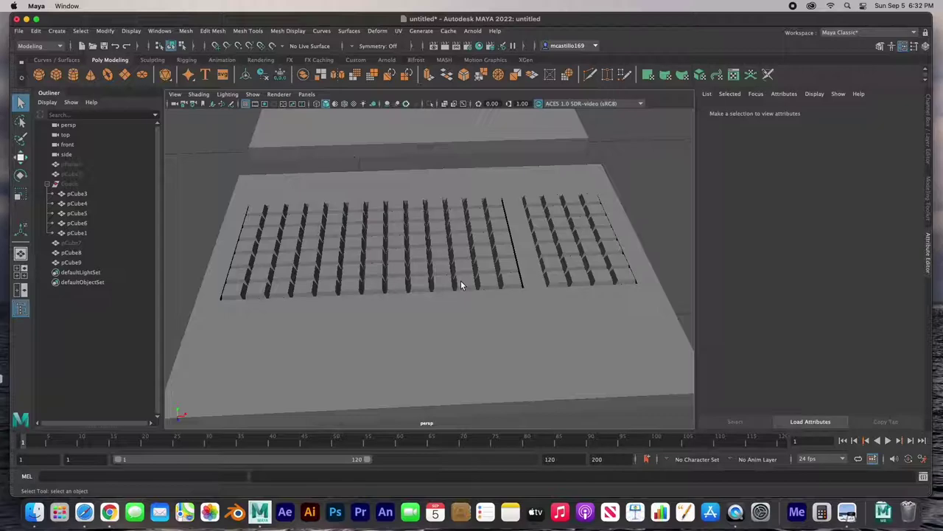
left_click_drag(470, 297, 435, 280, "alt")
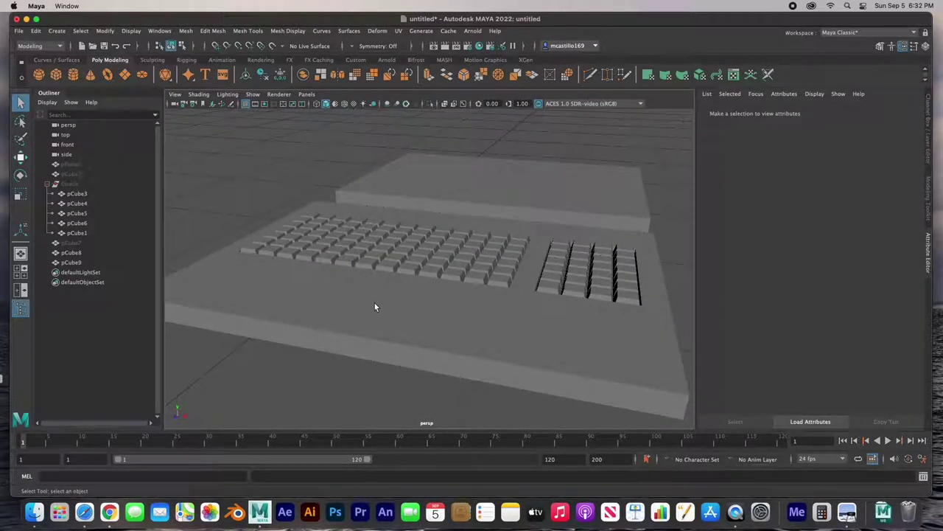
Select a rectangular block of faces in front of the wide key area and extrude it slightly downward as a trackpad.
left_click(375, 306)
left_click_drag(374, 306, 378, 312, "alt")
right_click(377, 312)
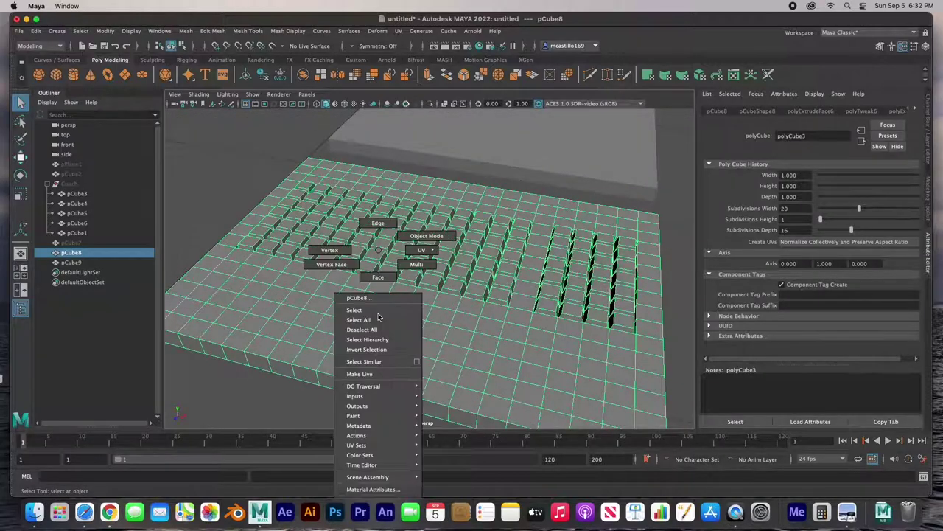
left_click(376, 278)
left_click_drag(375, 285, 388, 307, "alt")
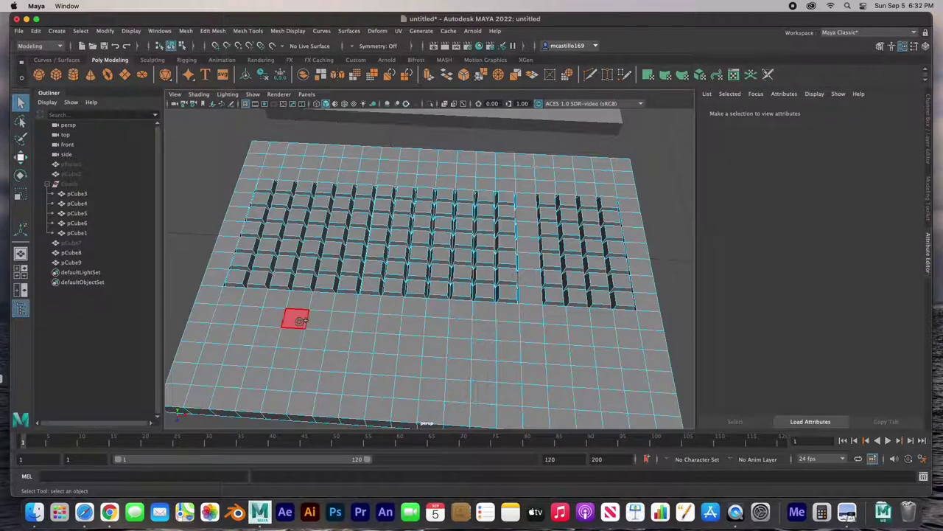
mouse_move(270, 318)
left_mouse_down()
mouse_move(453, 328)
mouse_move(457, 387)
mouse_move(265, 378)
mouse_move(278, 338)
mouse_move(432, 339)
mouse_move(437, 372)
mouse_move(291, 362)
mouse_move(337, 343)
mouse_move(335, 327)
mouse_move(337, 336)
left_mouse_up()
key("w")
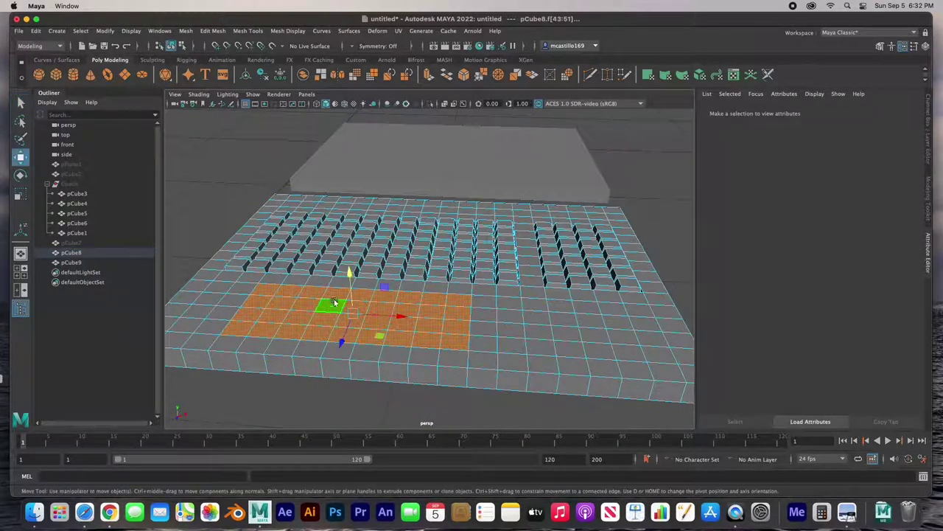
left_click_drag(351, 273, 369, 300, "shift")
left_click(227, 184)
scroll(328, 298, "down", 8)
right_click_drag(400, 281, 448, 255)
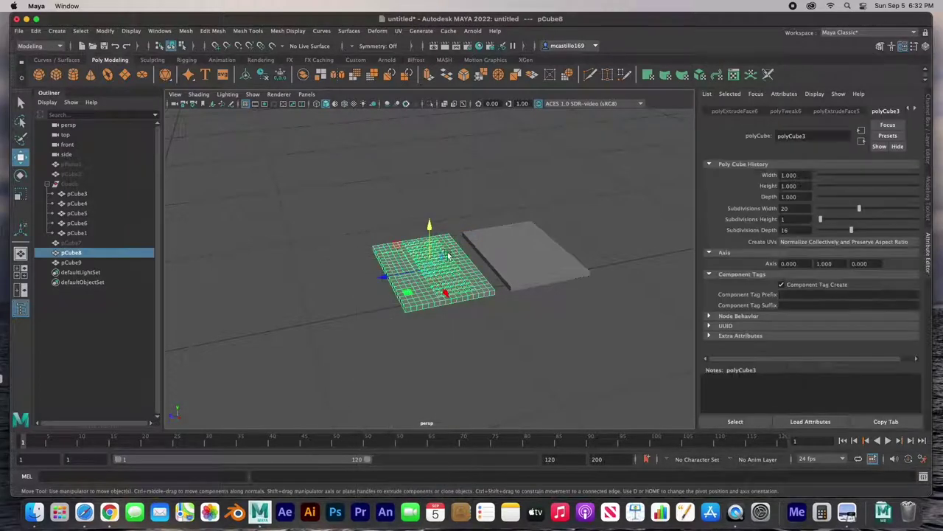
left_click(331, 302)
Extrude the top face of the plain rear slab inward to leave a thin bezel, narrowing the inner face slightly in depth.
left_click_drag(344, 306, 464, 270, "alt")
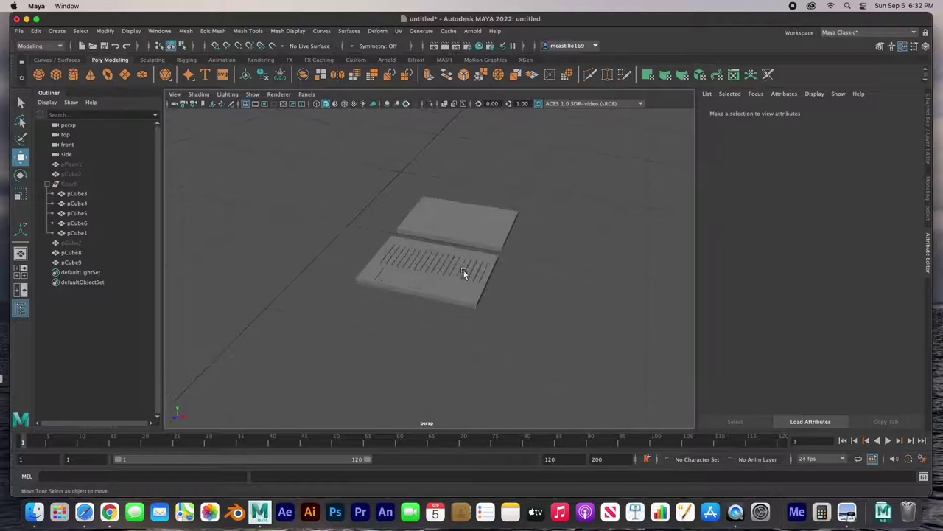
left_click(479, 234)
key("f")
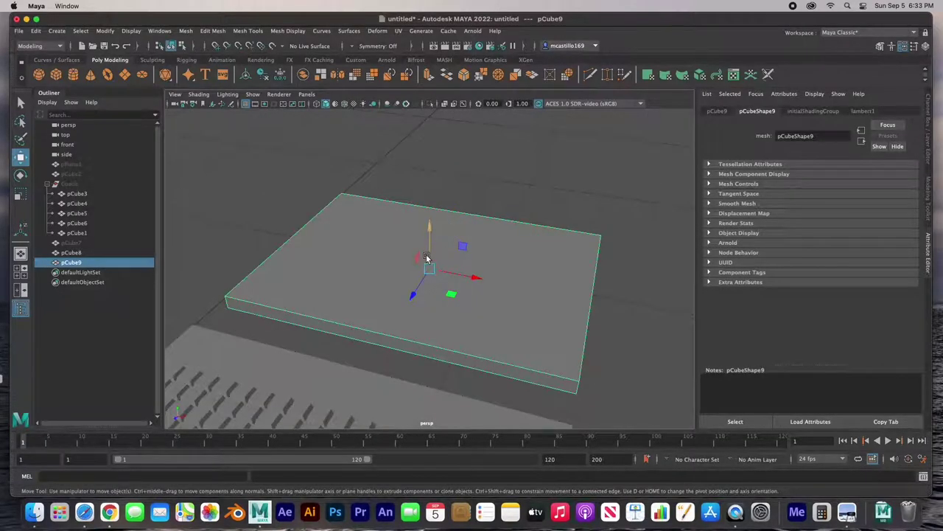
right_click_drag(411, 251, 408, 280)
left_click(410, 269)
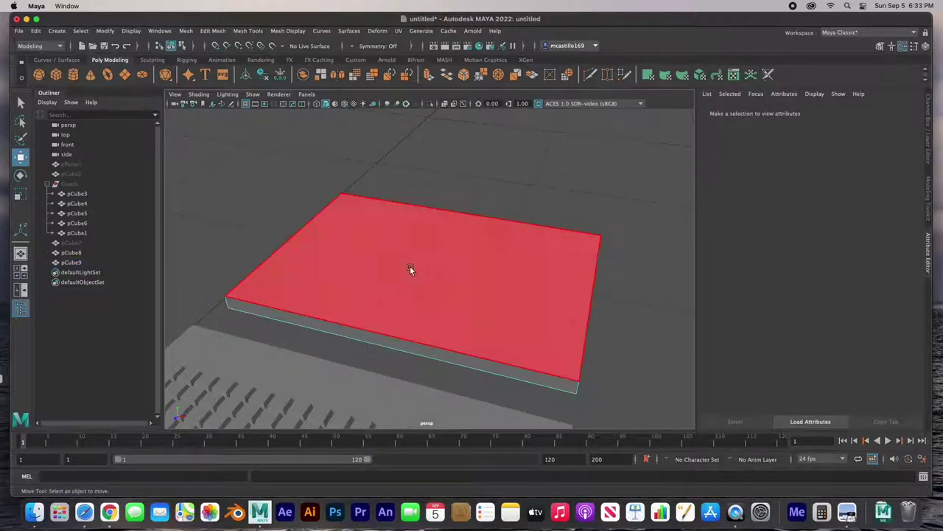
left_click(411, 270)
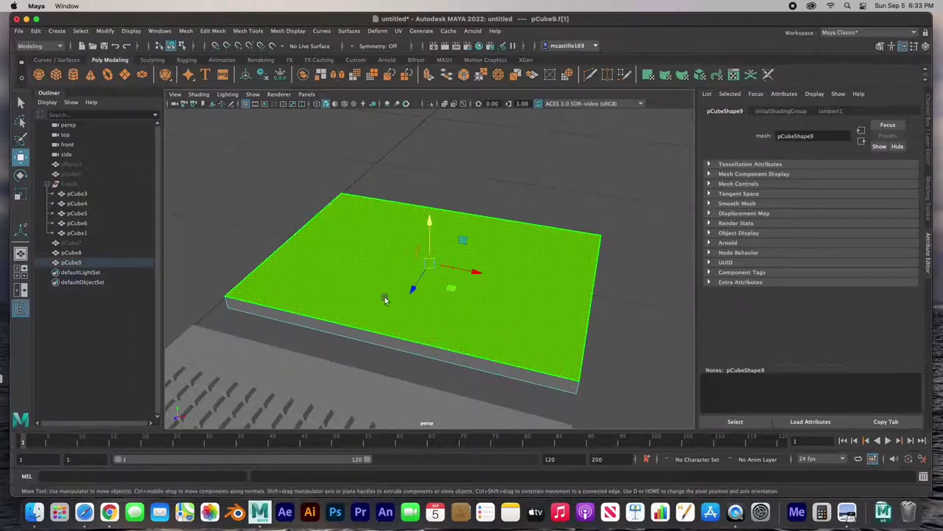
key("r")
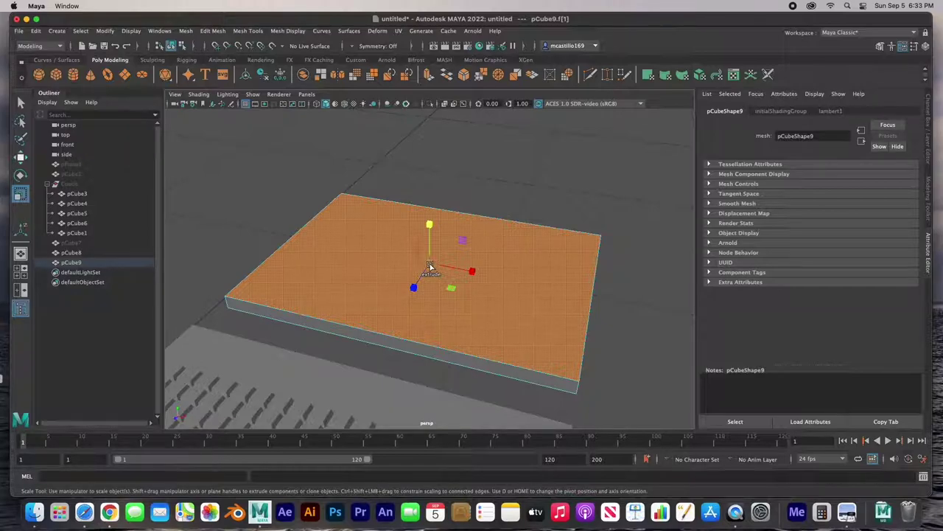
left_click_drag(431, 266, 412, 268)
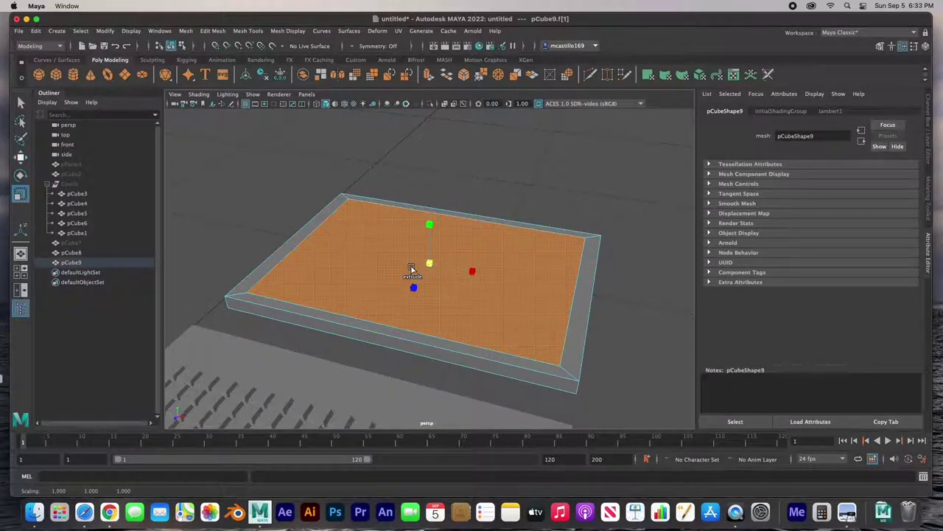
key("ctrl+e")
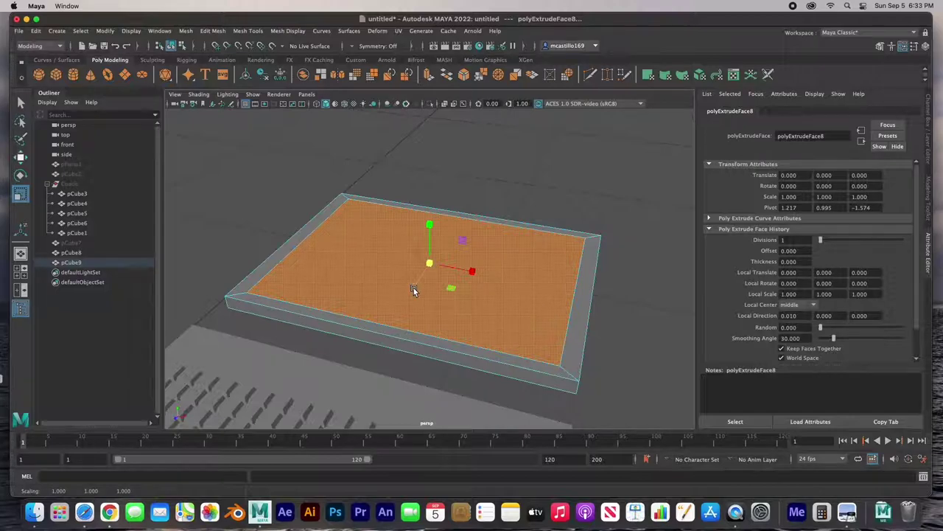
left_click_drag(413, 291, 414, 288)
left_click(413, 290)
key("w")
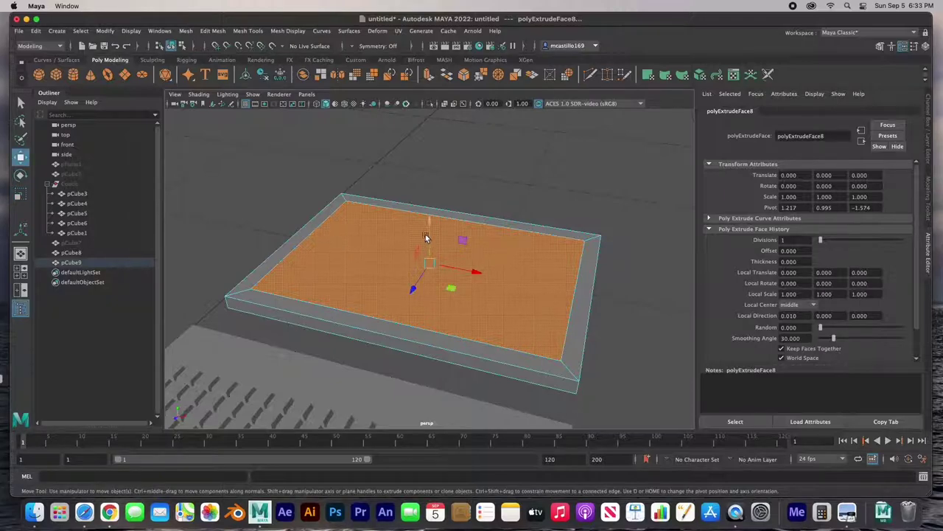
Extrude the slab's inner face slightly downward to recess the screen, and return to object mode.
left_click_drag(430, 220, 430, 222)
left_click(480, 199)
left_click_drag(481, 252, 404, 262, "alt")
scroll(419, 279, "down", 5)
right_click_drag(432, 250, 458, 240)
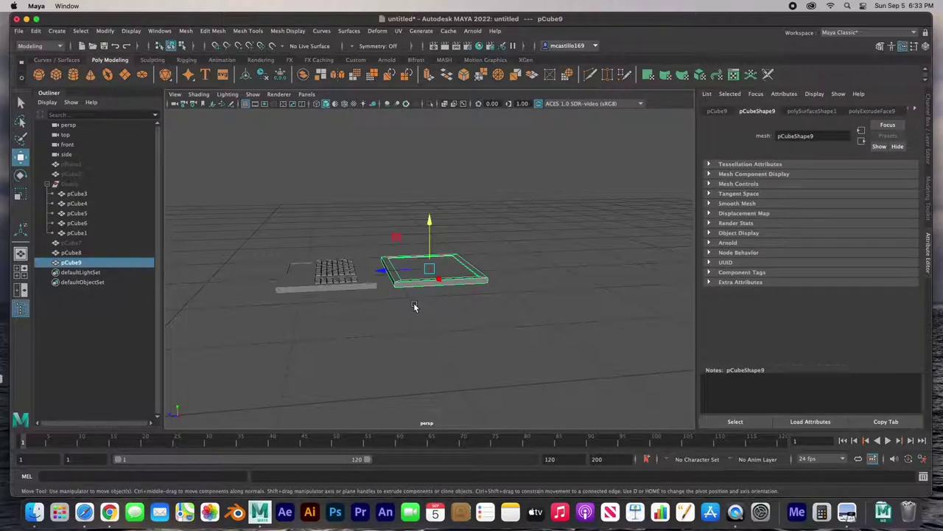
Rotate the screen slab 90 degrees about X so it stands upright facing the keyboard.
key("r")
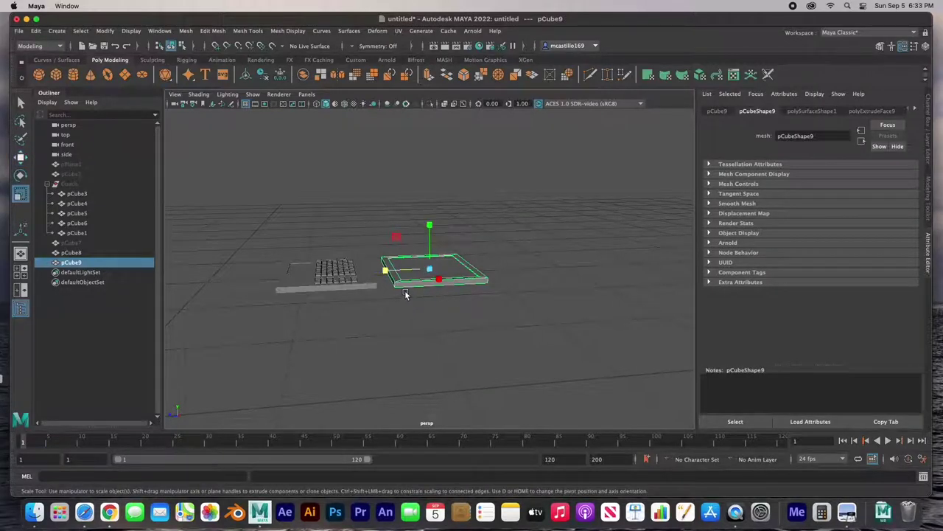
key("e")
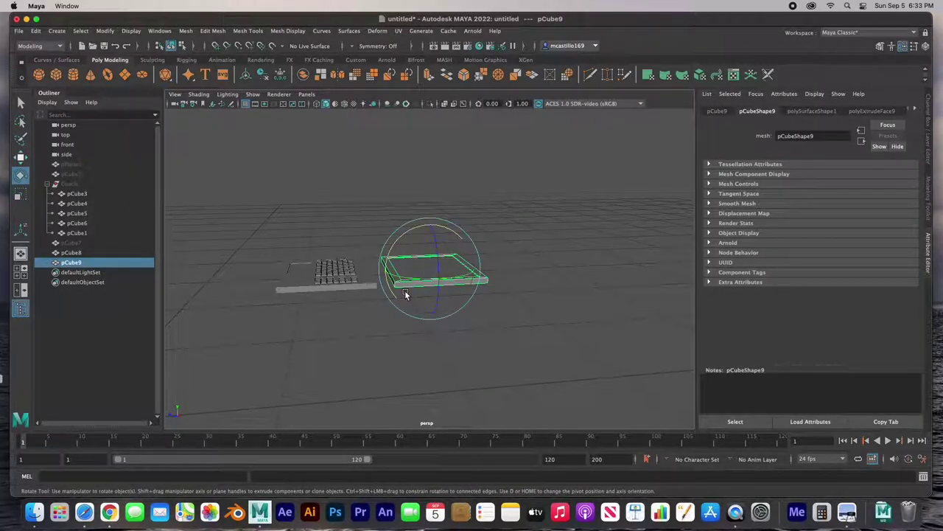
left_click(416, 231)
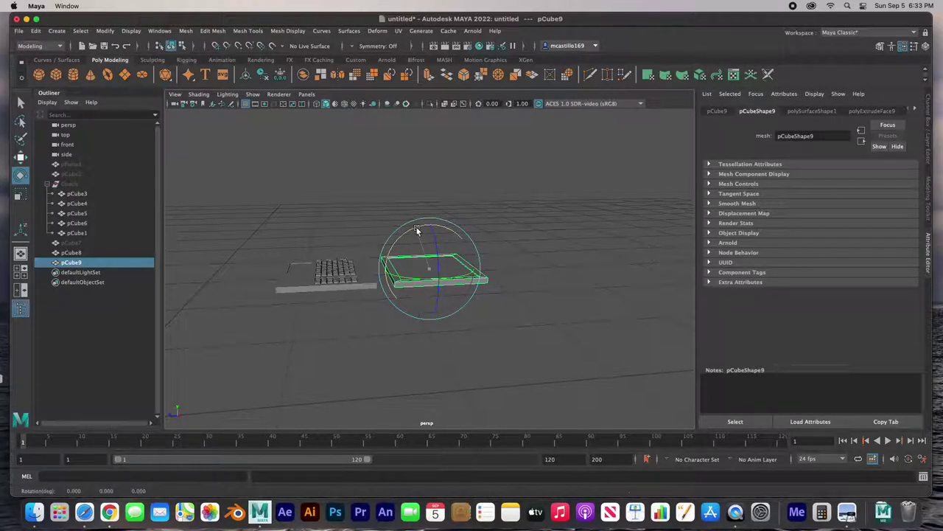
left_click_drag(416, 231, 376, 303)
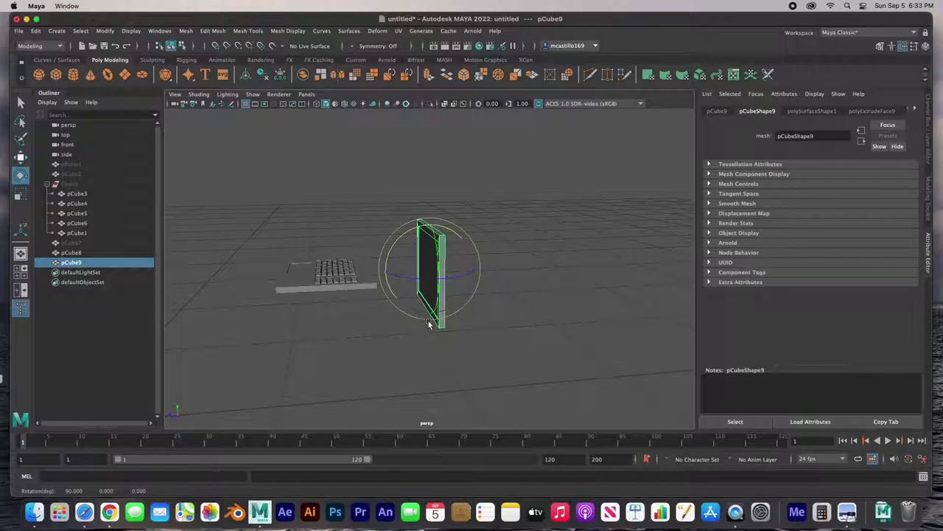
Raise the upright screen and move it forward onto the rear edge of the keyboard base.
key("w")
left_click_drag(429, 237, 427, 203)
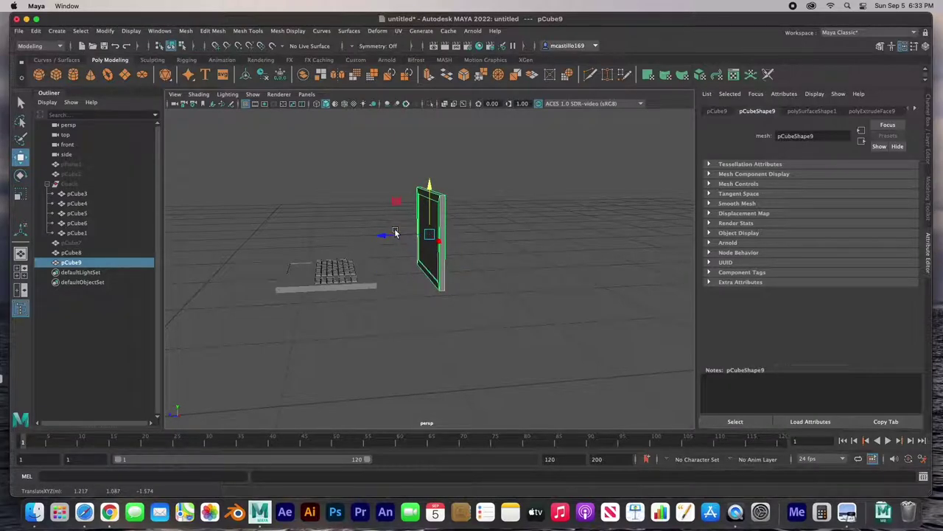
left_click(341, 238)
left_click(415, 235)
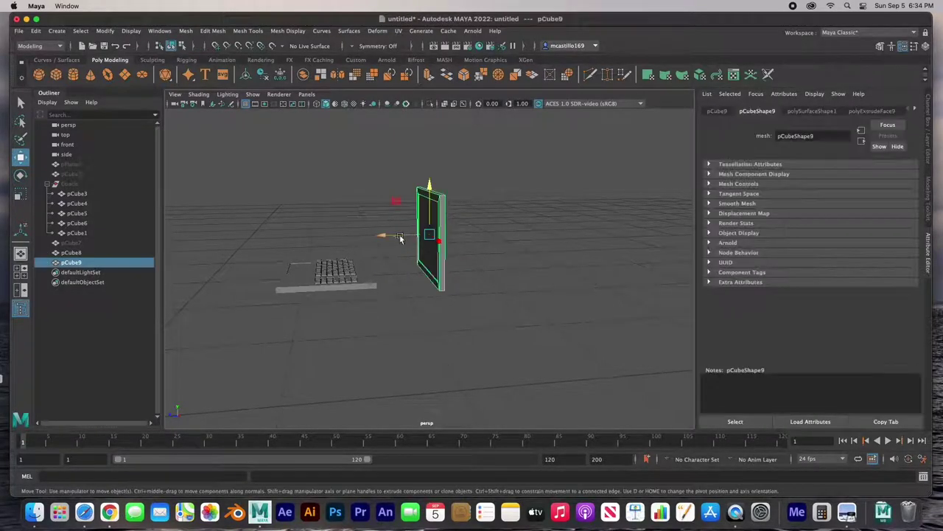
left_click_drag(382, 236, 321, 239)
left_click_drag(373, 196, 369, 178)
left_click(422, 292)
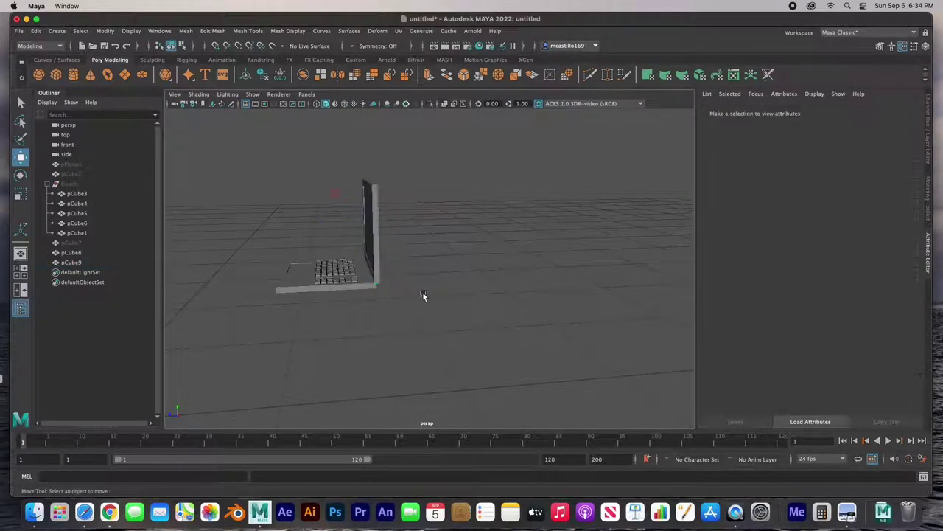
Create a polygon cylinder and scale it into a thin, tall rod.
left_click(77, 76)
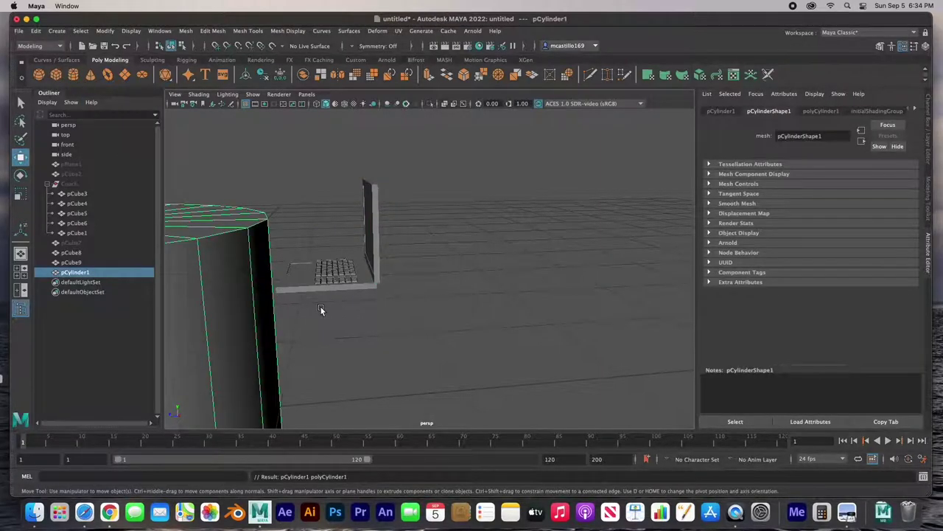
scroll(321, 306, "down", 5)
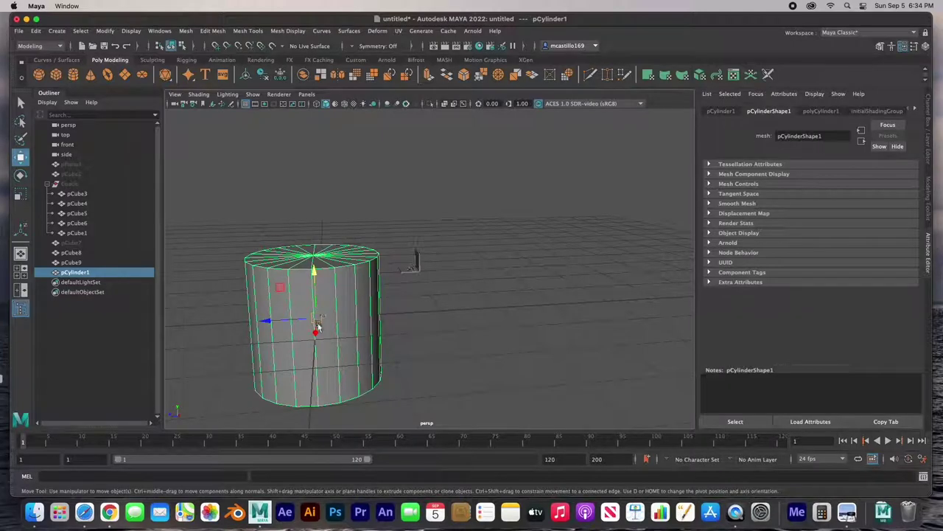
key("r")
left_click_drag(321, 315, 237, 318)
left_click_drag(315, 275, 308, 193)
Move the thin cylinder across the scene to just in front of the laptop.
left_click_drag(317, 318, 432, 250)
key("w")
left_click_drag(392, 295, 317, 324, "alt")
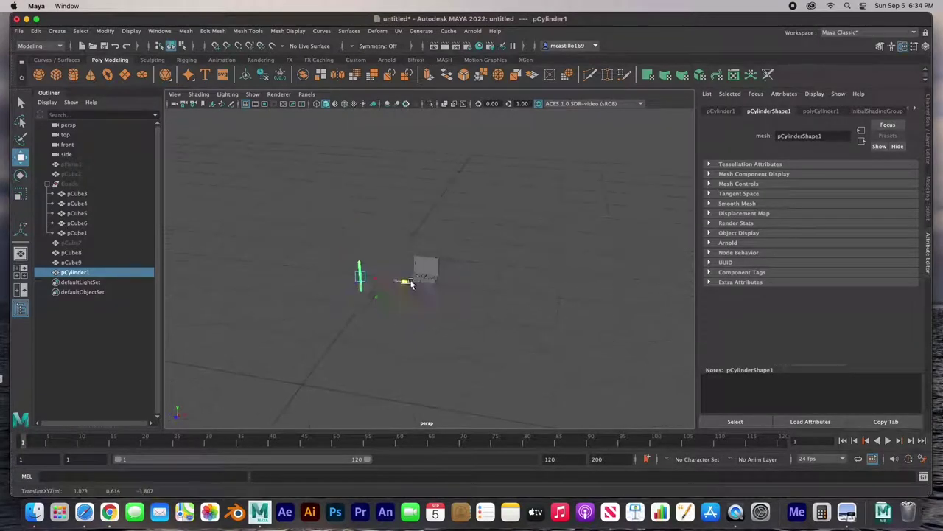
Rotate the cylinder 90 degrees about Z in the front view so it lies horizontally.
key("space")
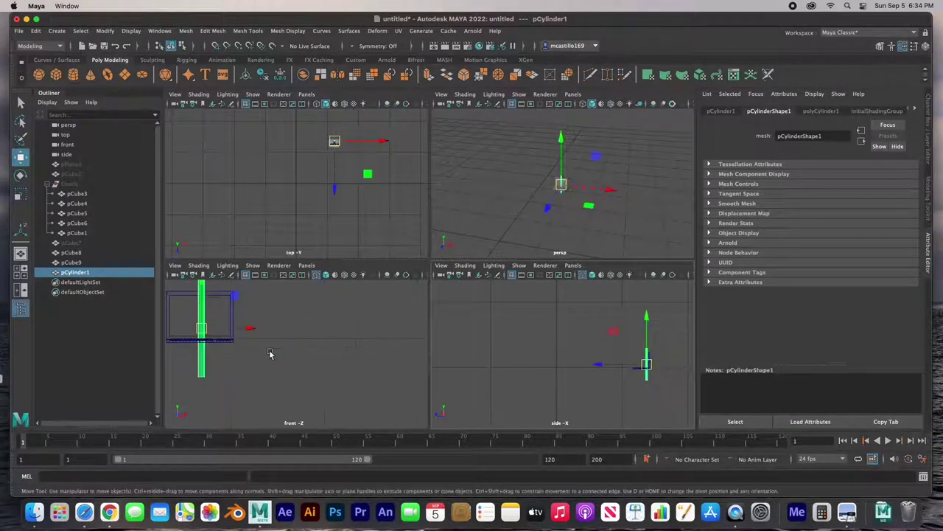
key("space")
key("f")
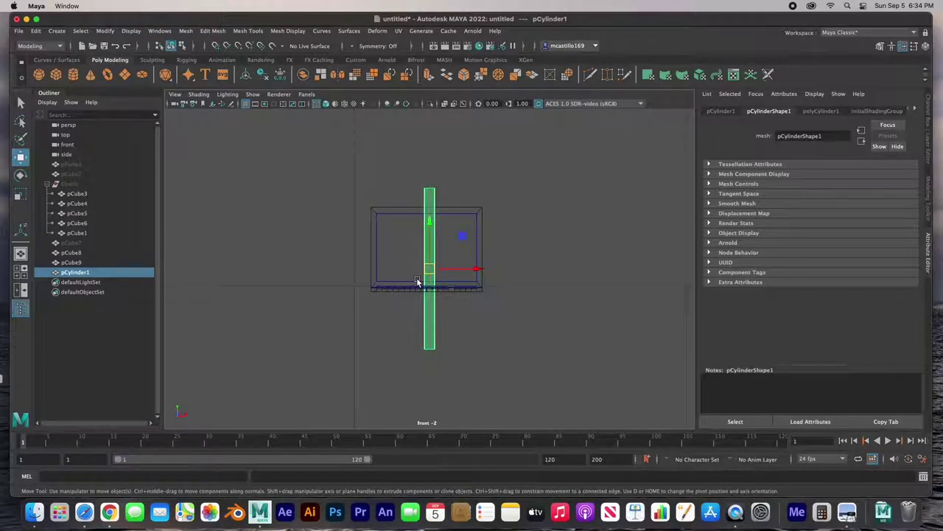
key("e")
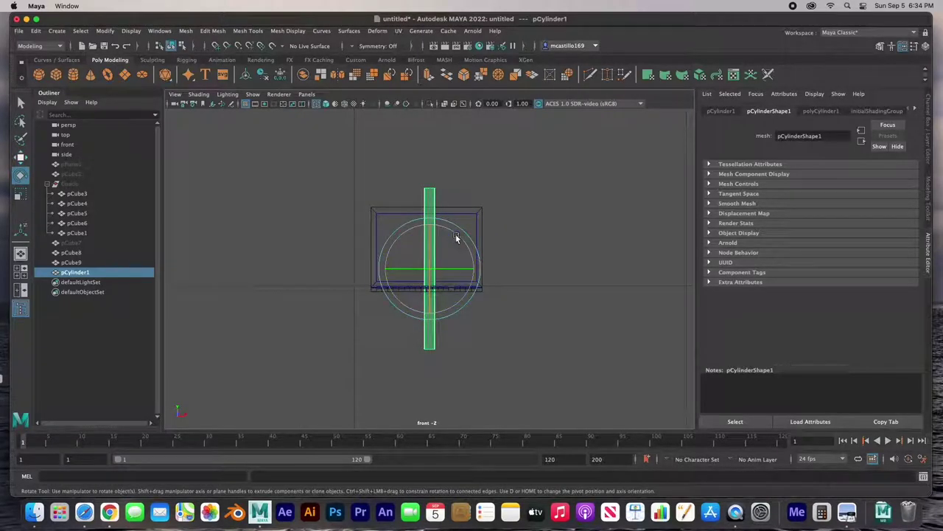
left_click_drag(456, 234, 491, 294)
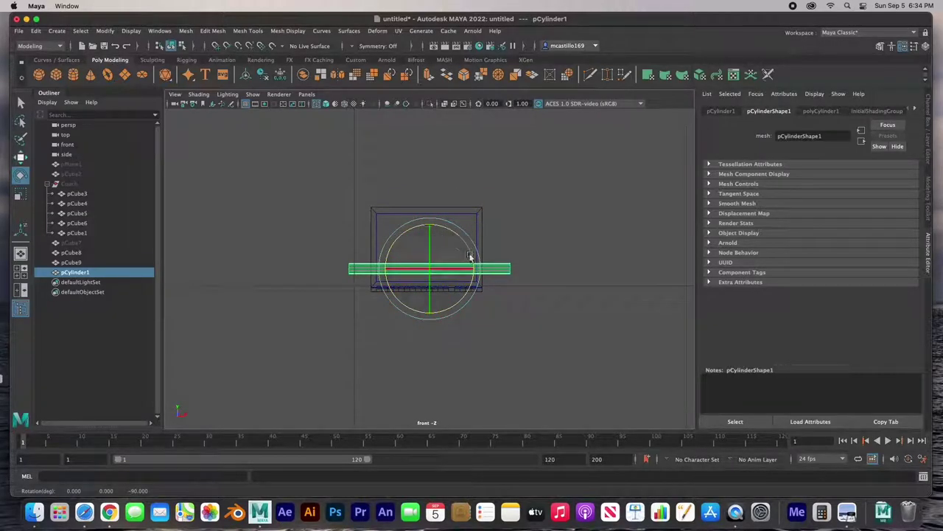
Move the cylinder down to the laptop's base line and shorten it to match the laptop's width.
key("w")
left_click_drag(431, 270, 391, 292)
key("r")
left_click_drag(471, 288, 480, 288)
scroll(421, 291, "up", 5)
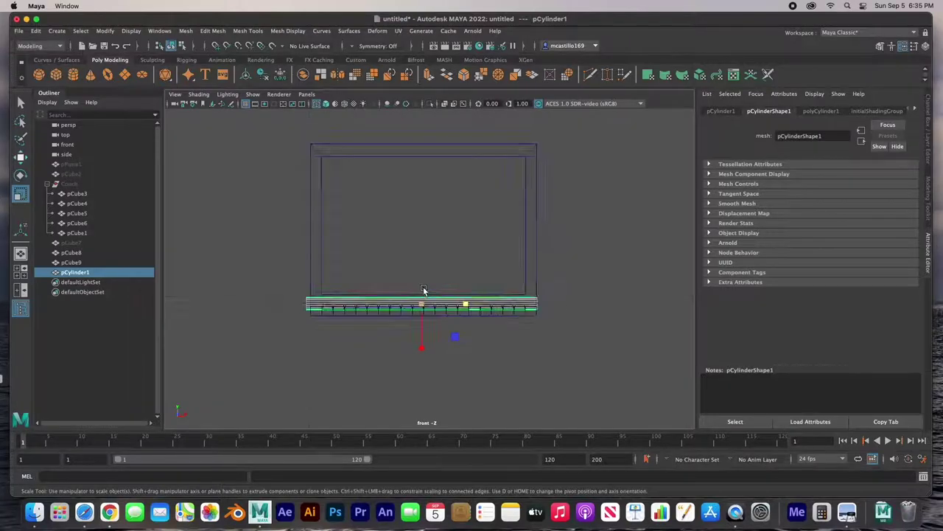
key("w")
left_click_drag(455, 312, 460, 314)
Move the cylinder back in the side view to the joint between the screen's lower edge and the keyboard base.
key("space")
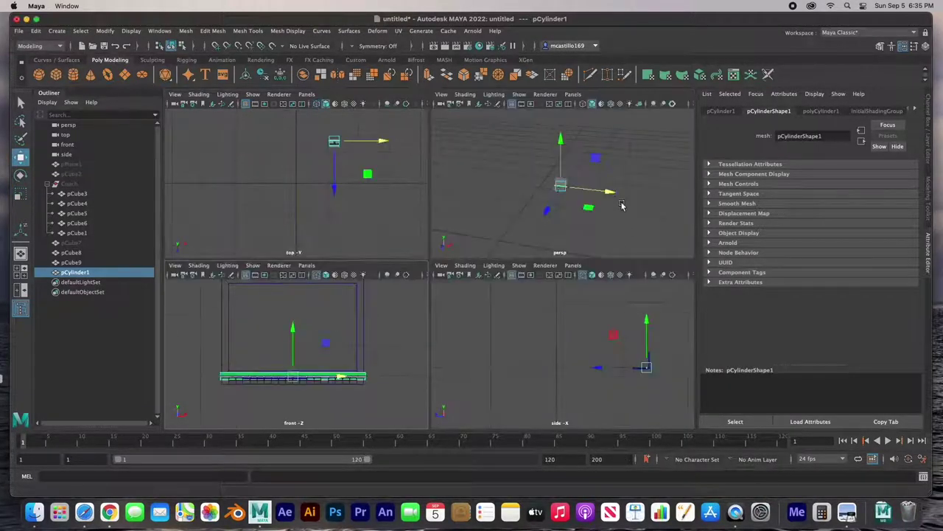
key("space")
key("f")
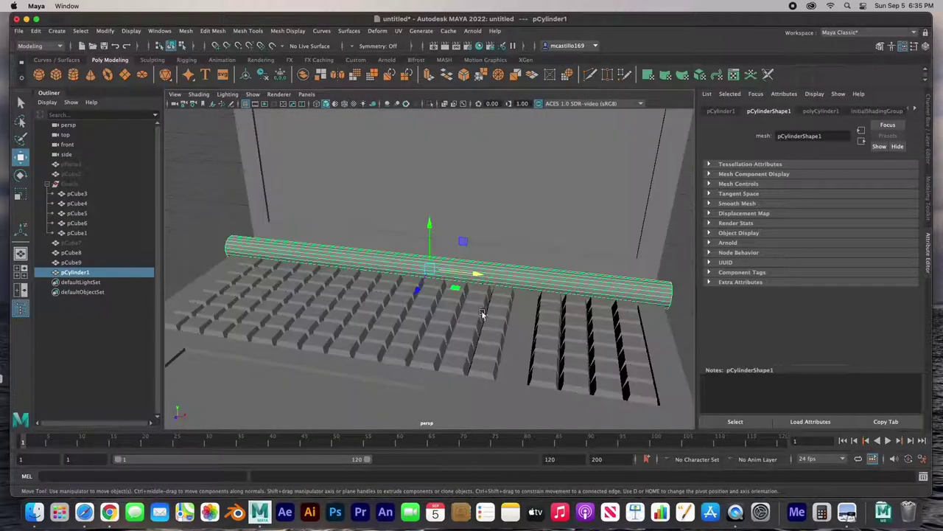
left_click_drag(519, 307, 431, 270, "alt")
left_click_drag(481, 224, 477, 236)
key("space")
key("space")
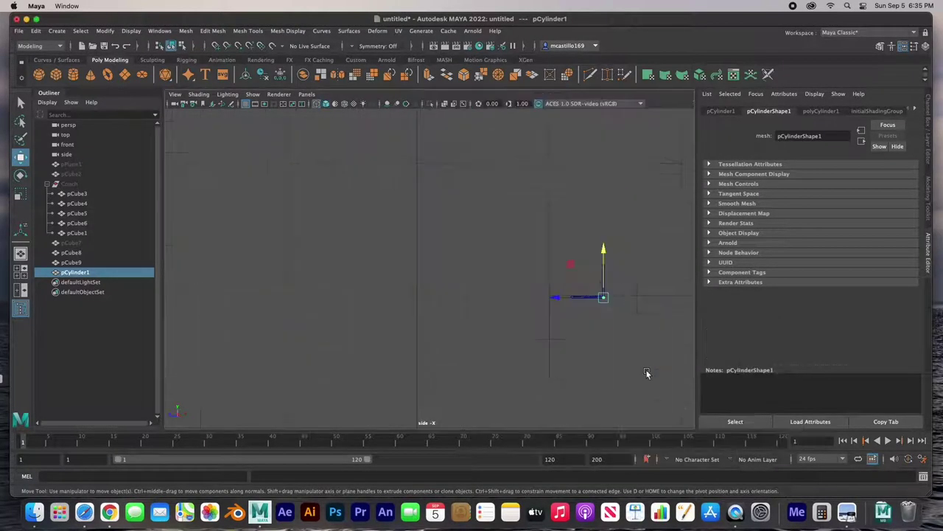
key("f")
scroll(526, 337, "down", 10)
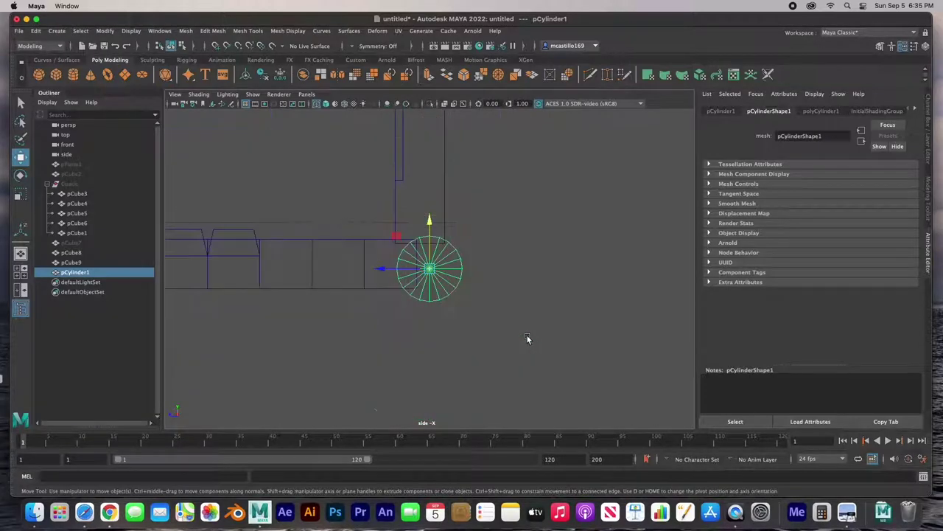
scroll(512, 333, "up", 5)
left_click_drag(429, 269, 409, 246)
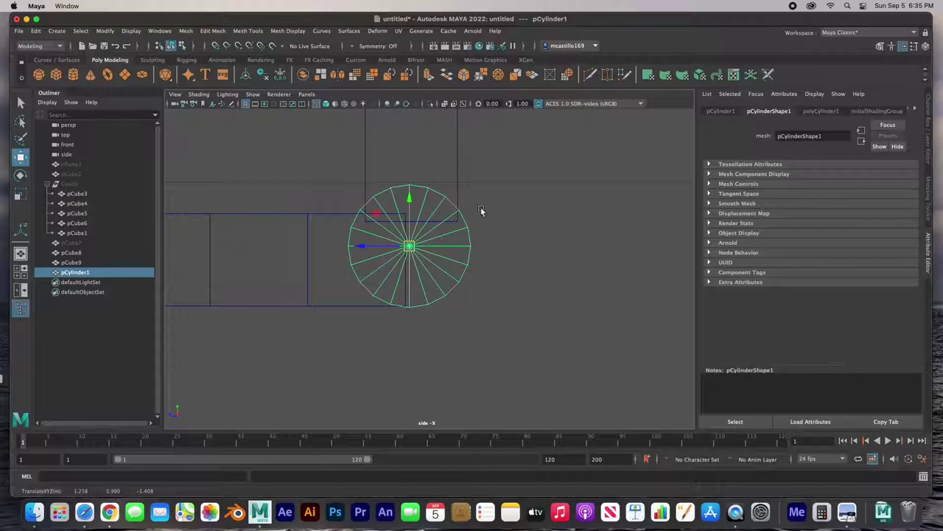
Scale the hinge cylinder down slightly and recentre it at the rear end of the keyboard base.
key("r")
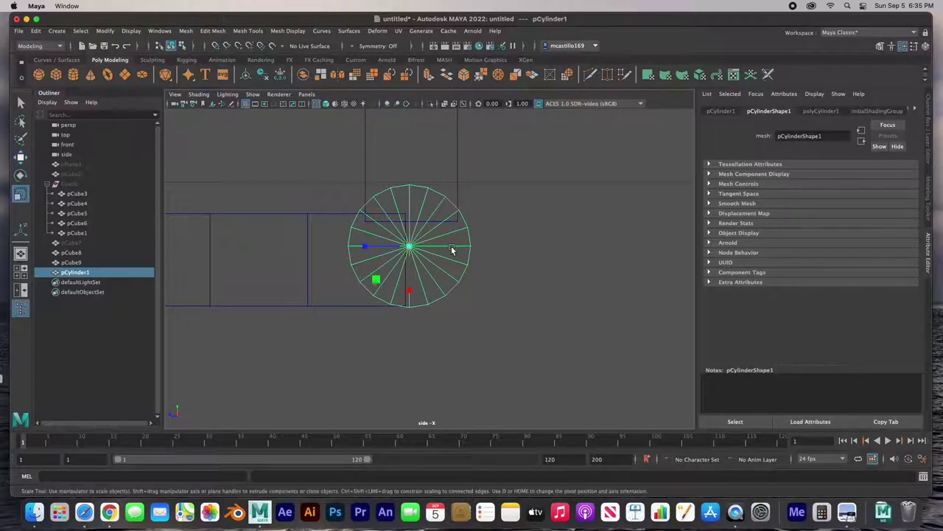
left_click_drag(412, 248, 302, 253)
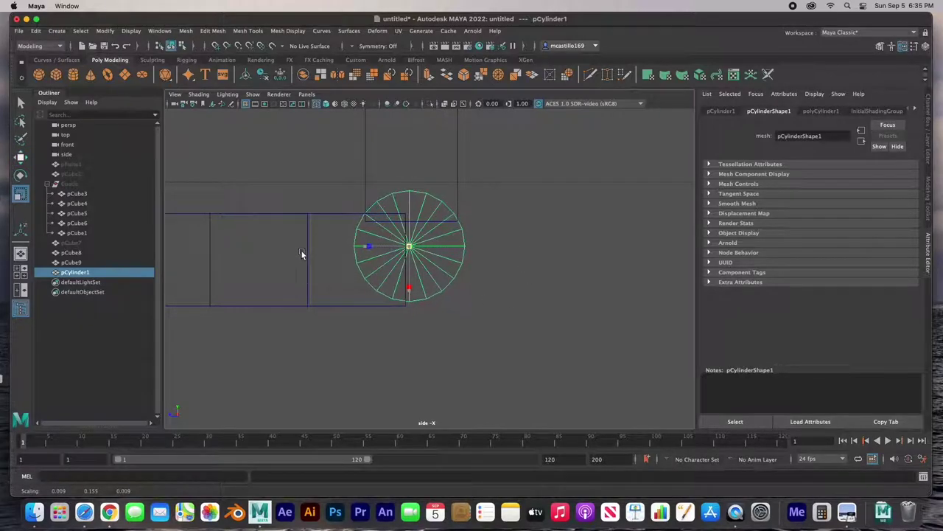
key("w")
left_click_drag(409, 247, 411, 252)
Lengthen the hinge cylinder along its axis to span the laptop's full width, and deselect it.
key("space")
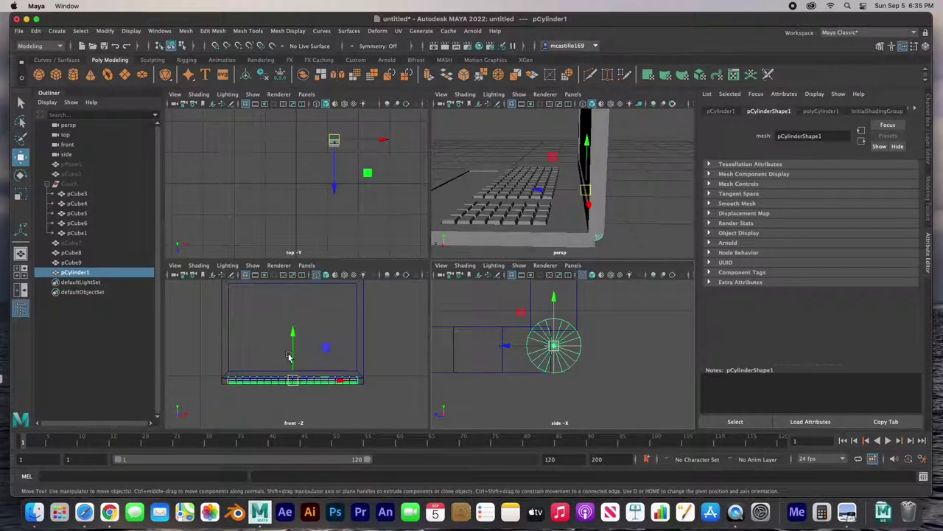
key("r")
left_click_drag(337, 383, 343, 381)
key("space")
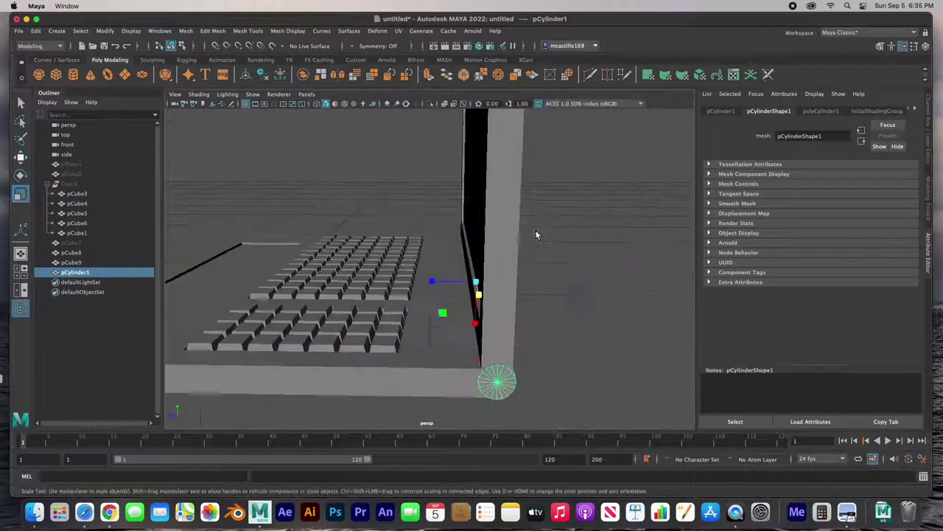
left_click(390, 249)
left_click_drag(390, 248, 357, 245, "alt")
Try to tilt the laptop screen back about 32 degrees in the side view with its lower edge at the hinge.
left_click(461, 232)
key("f")
key("w")
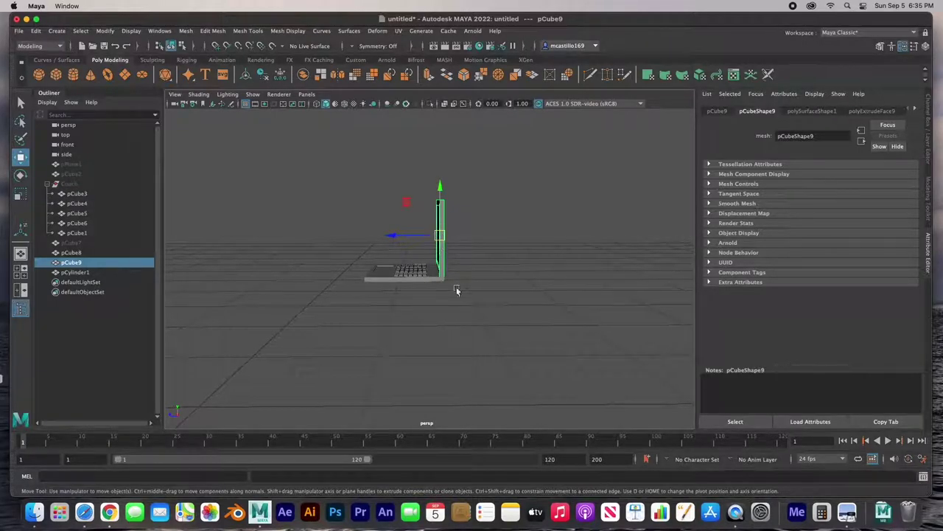
key("space")
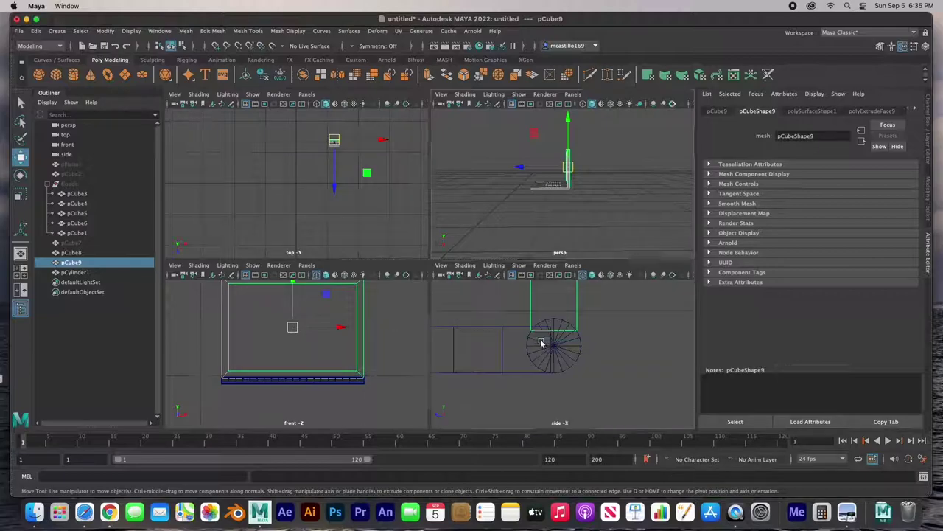
key("space")
scroll(420, 314, "down", 5)
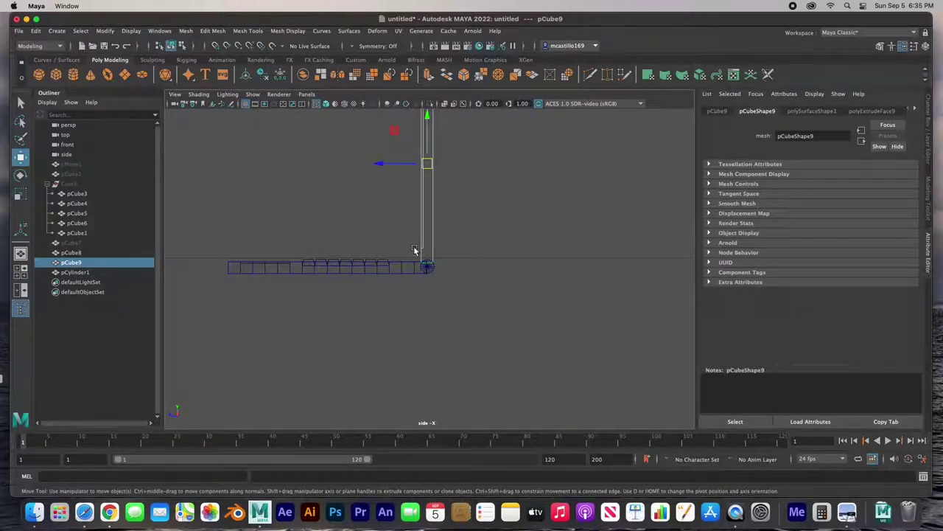
middle_click_drag(416, 250, 420, 330, "alt")
left_click(294, 214)
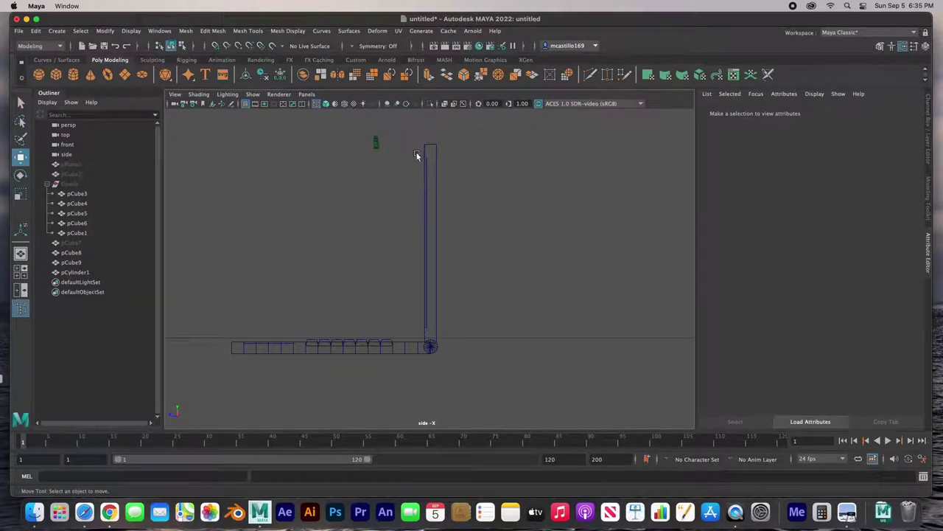
left_click(424, 272)
key("r")
key("e")
mouse_move(410, 208)
left_mouse_down()
mouse_move(432, 211)
mouse_move(464, 261)
mouse_move(480, 261)
left_mouse_up()
key("w")
left_click(516, 315)
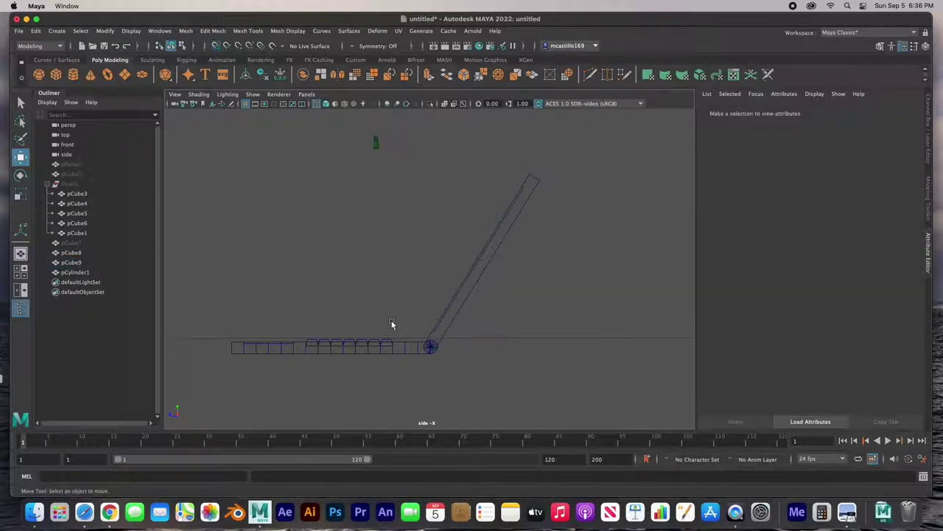
Check the tilted screen in perspective and undo its backward rotation.
left_click_drag(392, 327, 505, 331, "alt")
key("space")
left_click_drag(560, 192, 531, 173, "alt")
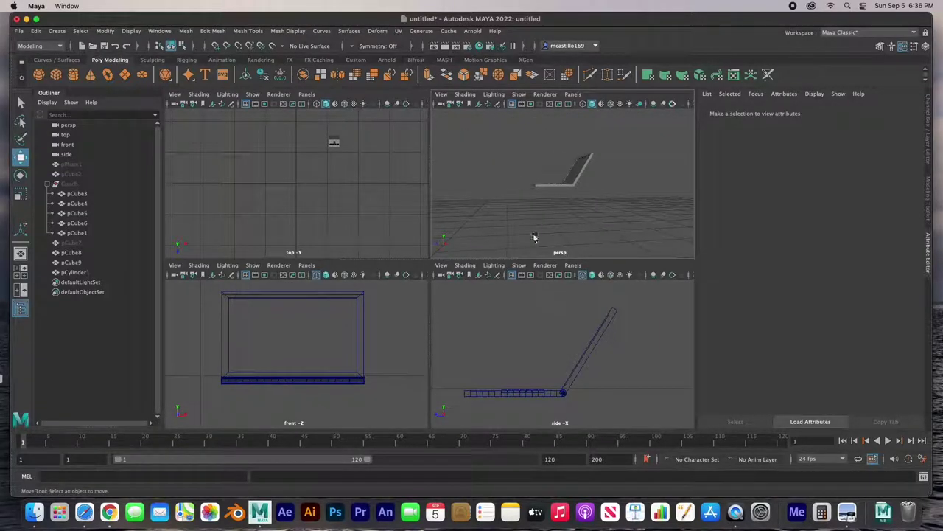
left_click(584, 353)
key("z")
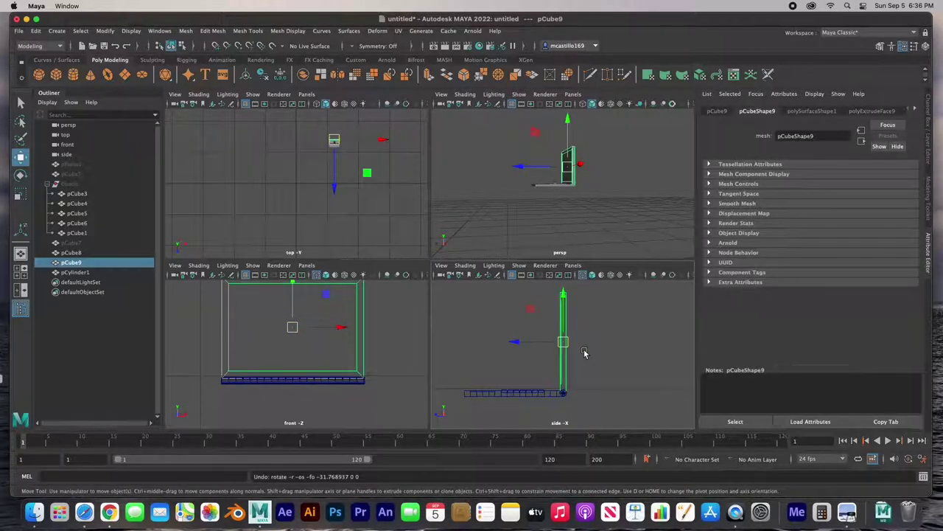
Select the laptop's base, screen and hinge together, and show all hidden objects in the scene.
key("space")
scroll(382, 303, "up", 2)
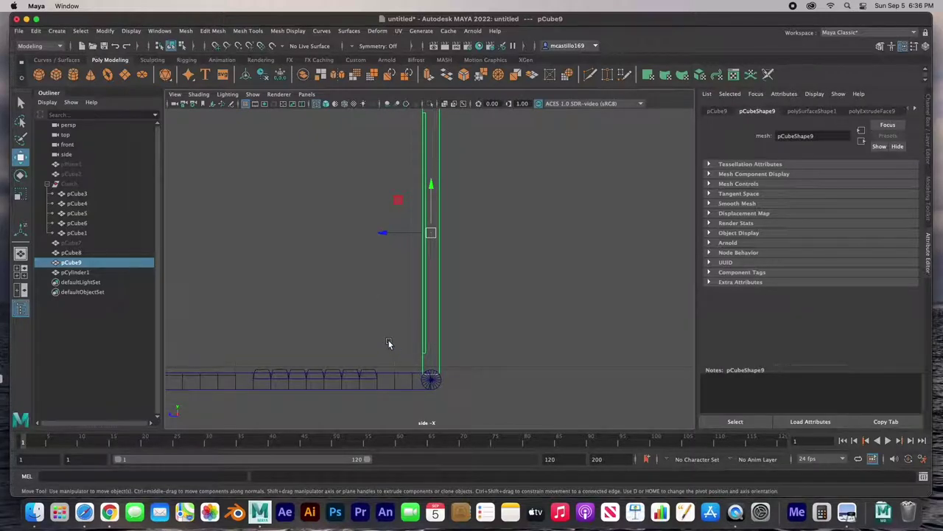
left_click_drag(376, 318, 459, 398)
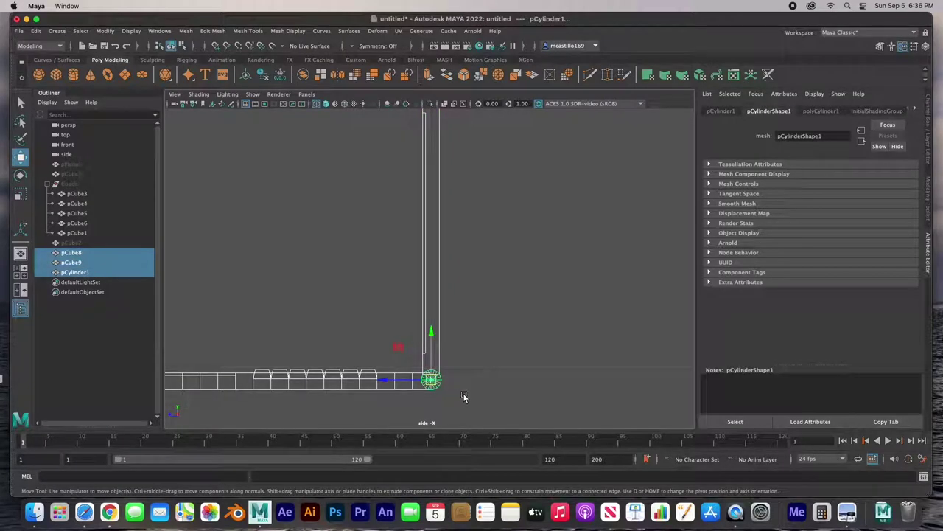
left_click(463, 398)
left_click_drag(381, 318, 461, 396)
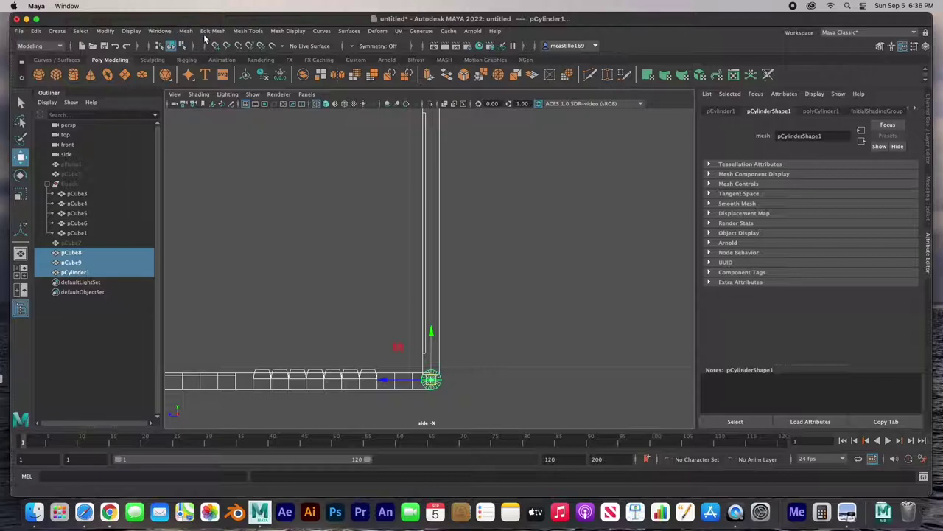
left_click(128, 31)
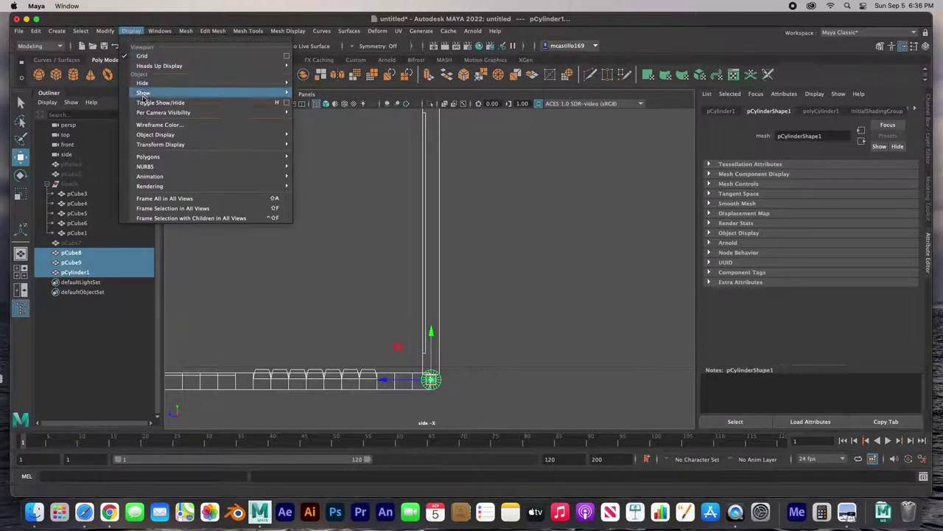
mouse_move(148, 93)
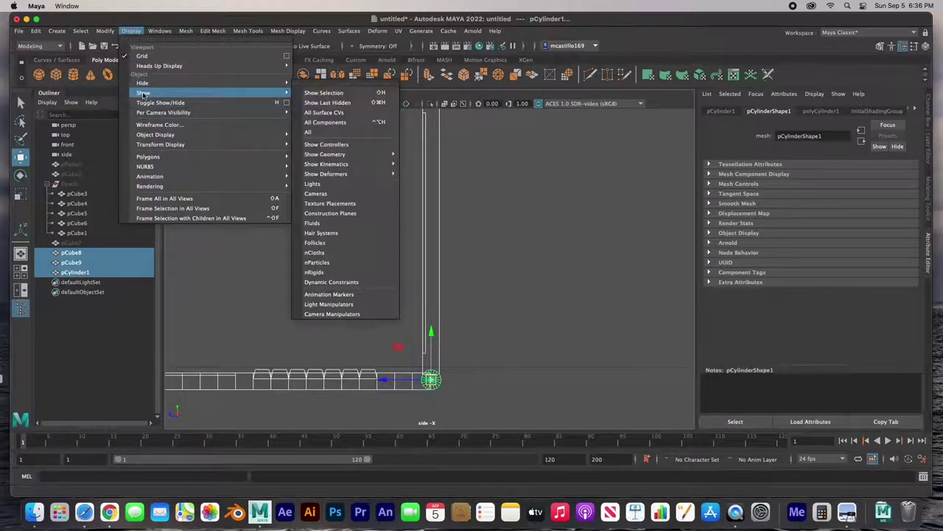
left_click(306, 131)
Lower the selected laptop parts onto the tabletop and deselect them.
scroll(399, 337, "down", 3)
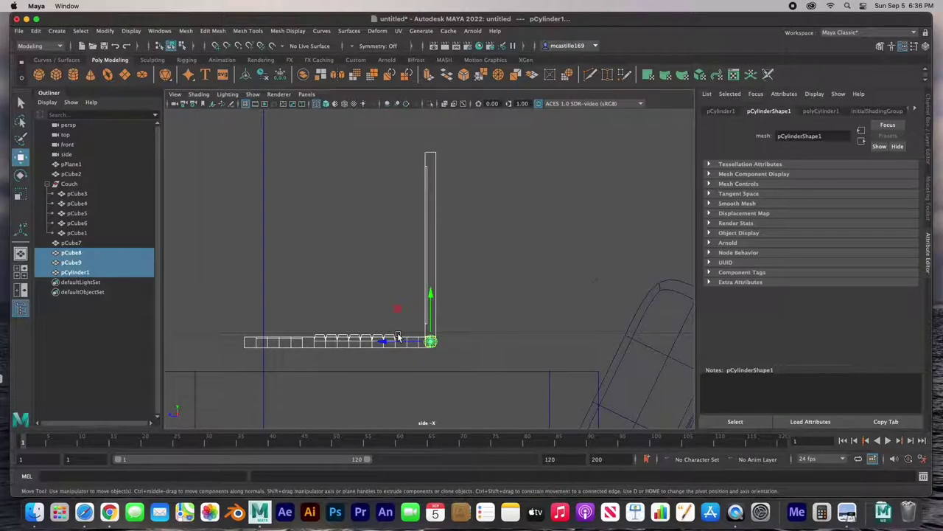
scroll(398, 336, "down", 3)
left_click_drag(429, 260, 429, 272)
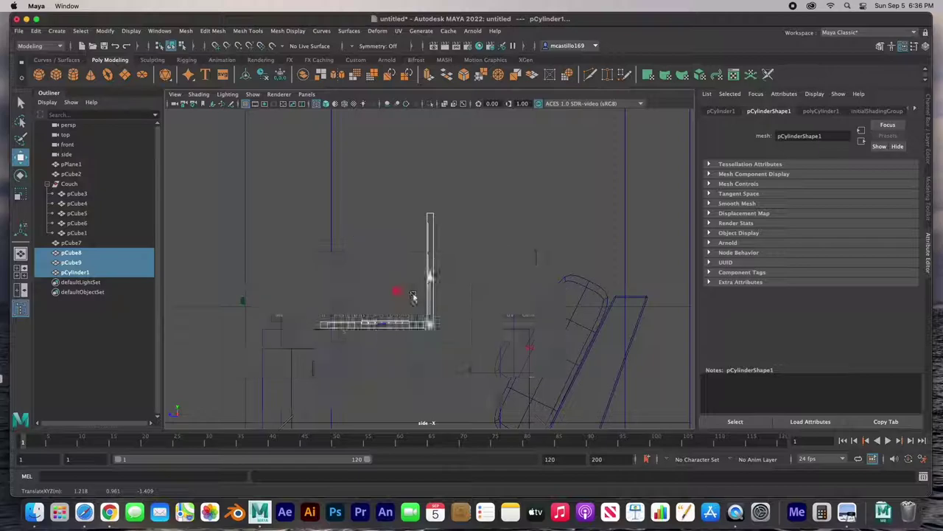
key("space")
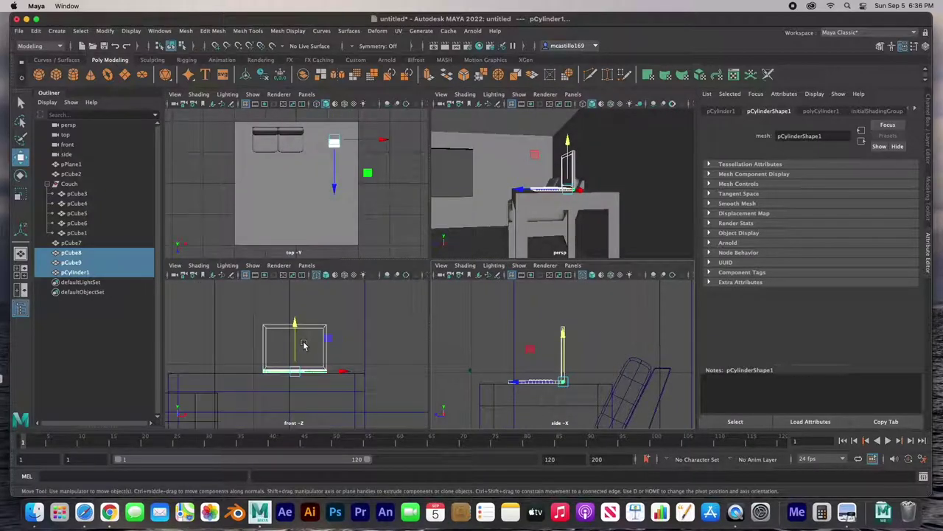
scroll(304, 345, "down", 3)
left_click(501, 132)
left_click_drag(501, 132, 584, 219, "alt")
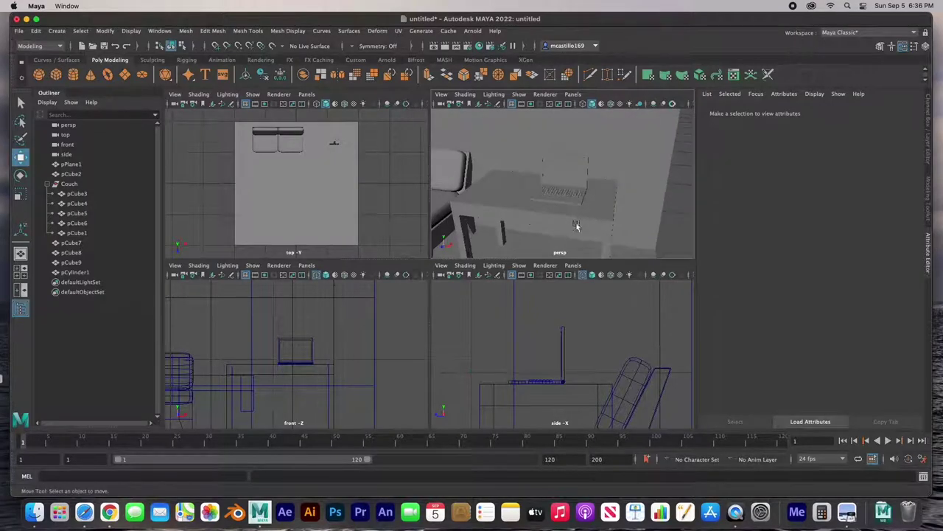
Select the whole laptop and slide it sideways along the tabletop toward the couch.
left_click_drag(536, 347, 570, 383)
left_click_drag(616, 191, 583, 188)
left_click(679, 213)
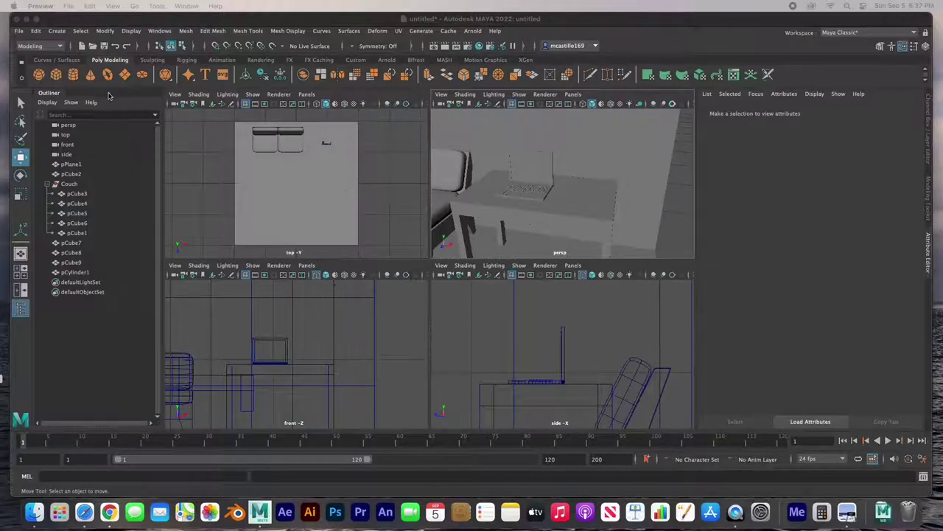
Create a new polygon cylinder and move it to about 1.446 in X and 1.060 in Y.
left_click(73, 75)
scroll(346, 179, "down", 2)
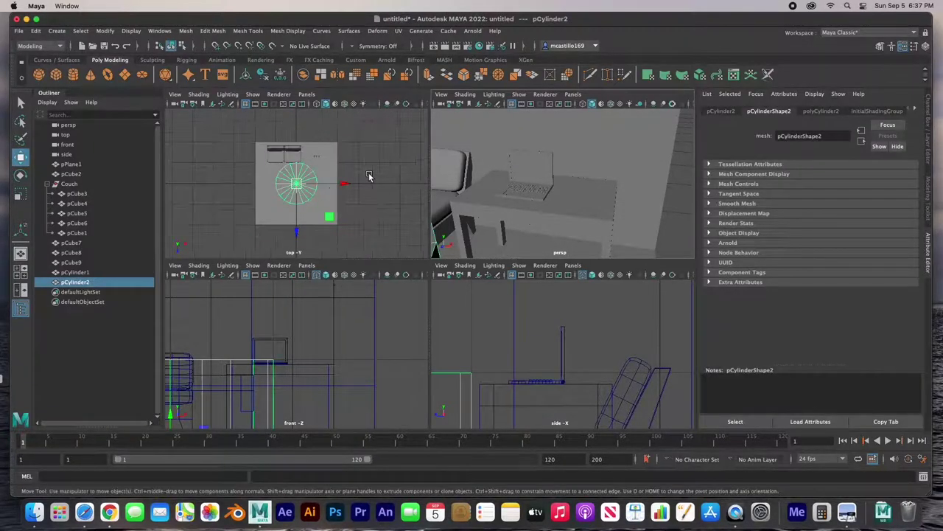
left_click_drag(341, 183, 371, 183)
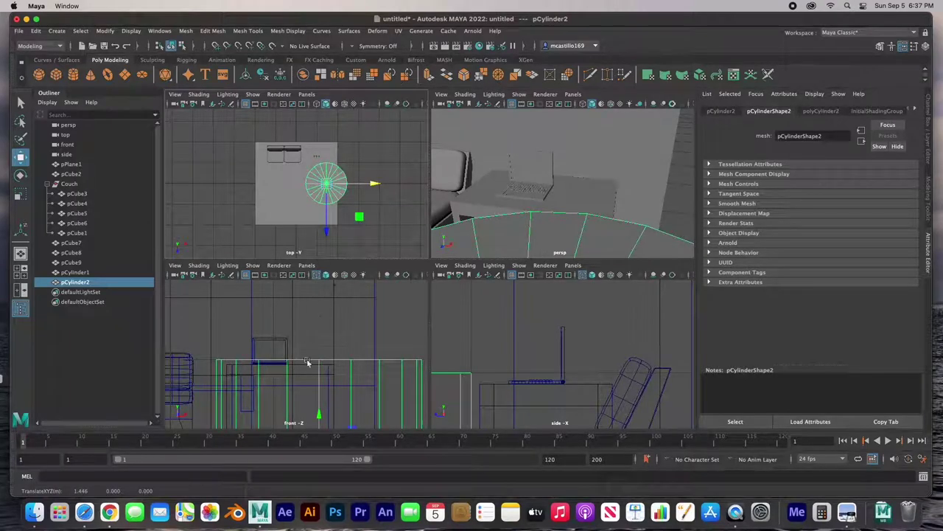
left_click_drag(317, 413, 309, 303)
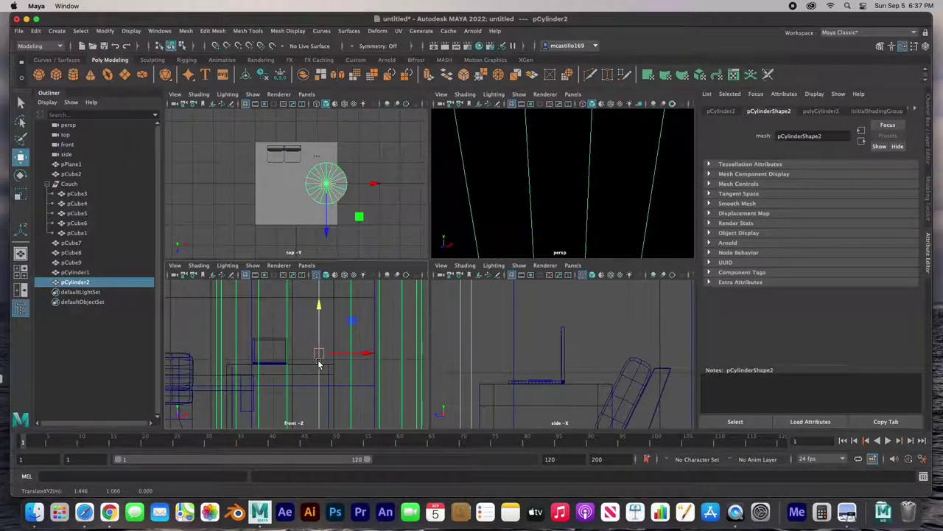
Scale the new cylinder down uniformly to cup size and move it back in Z over the table beside the laptop.
key("r")
left_click_drag(317, 359, 156, 406)
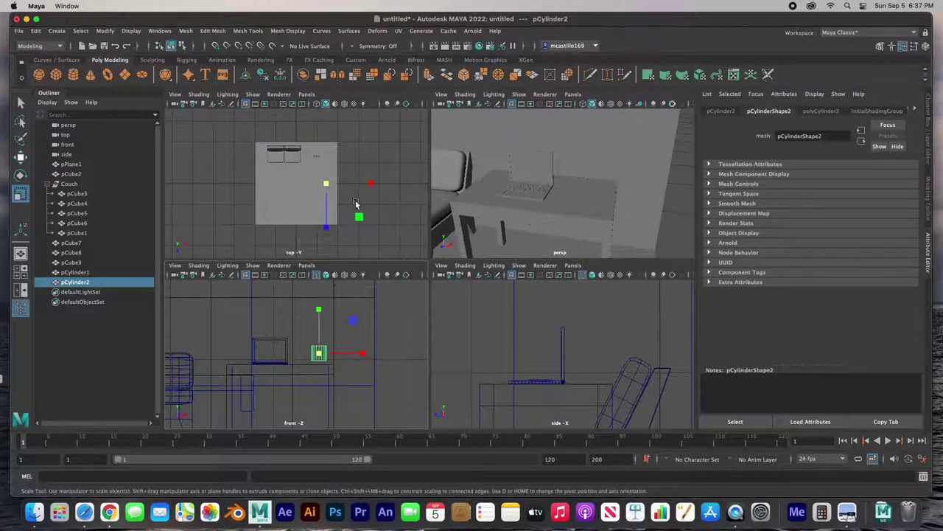
key("space")
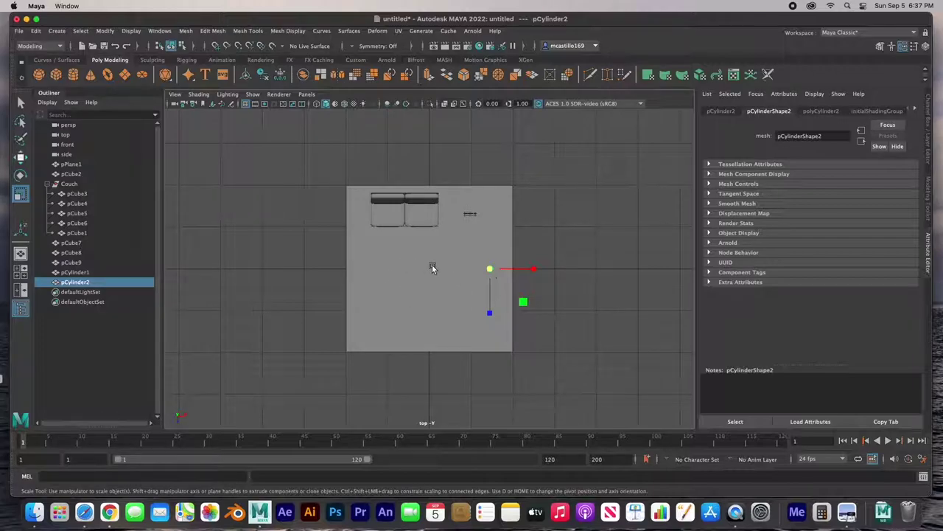
key("4")
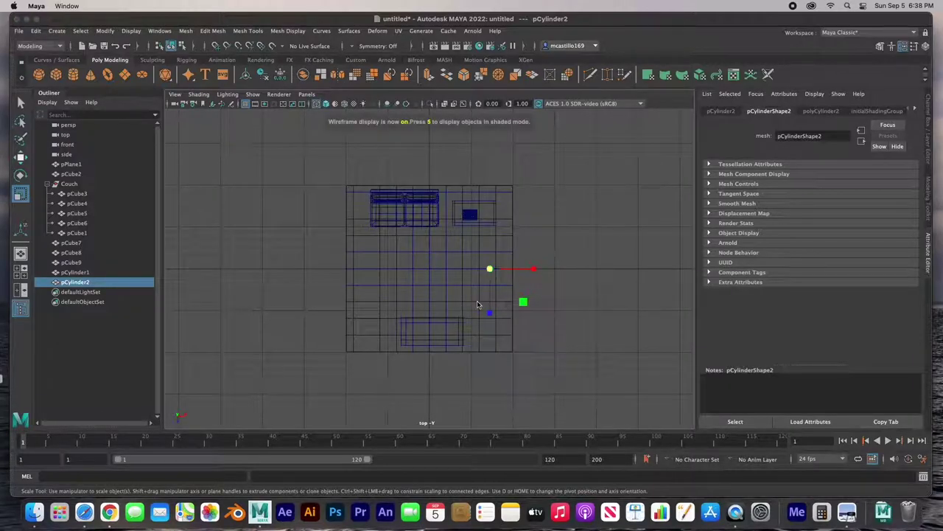
key("w")
left_click_drag(489, 312, 485, 265)
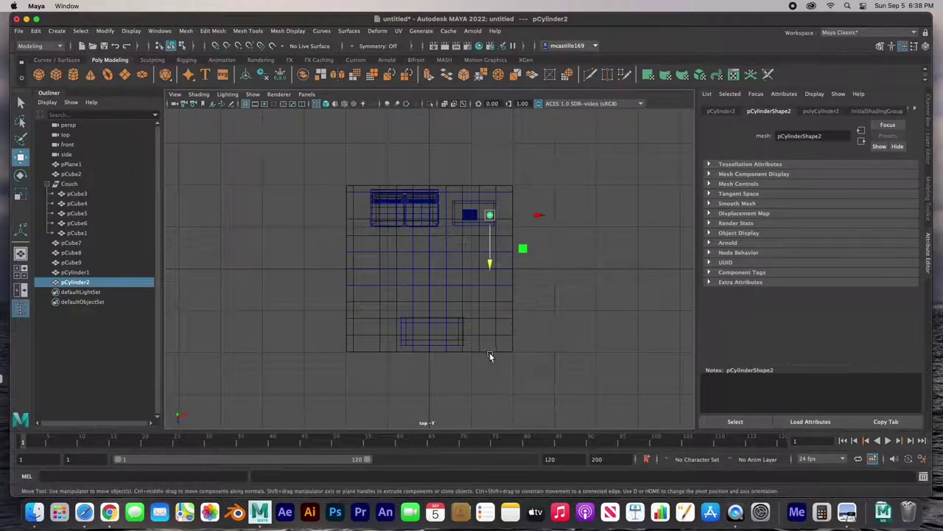
key("space")
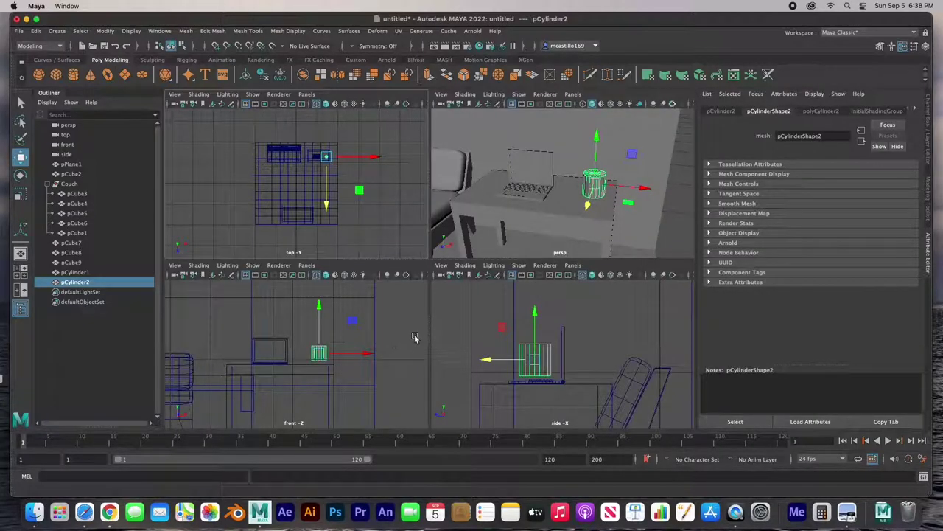
Shrink the cylinder slightly more and seat it on the tabletop, a little closer to the laptop.
left_click_drag(534, 315, 535, 322)
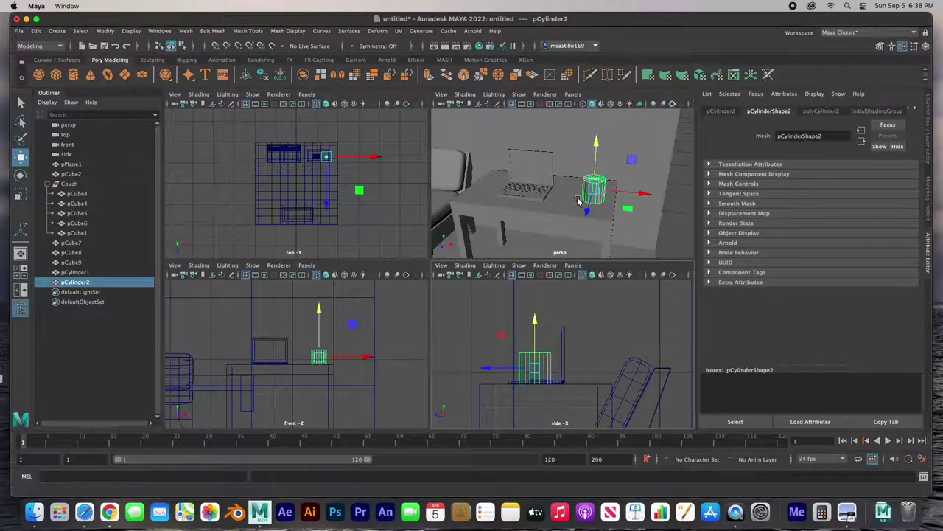
key("r")
left_click_drag(594, 190, 591, 194)
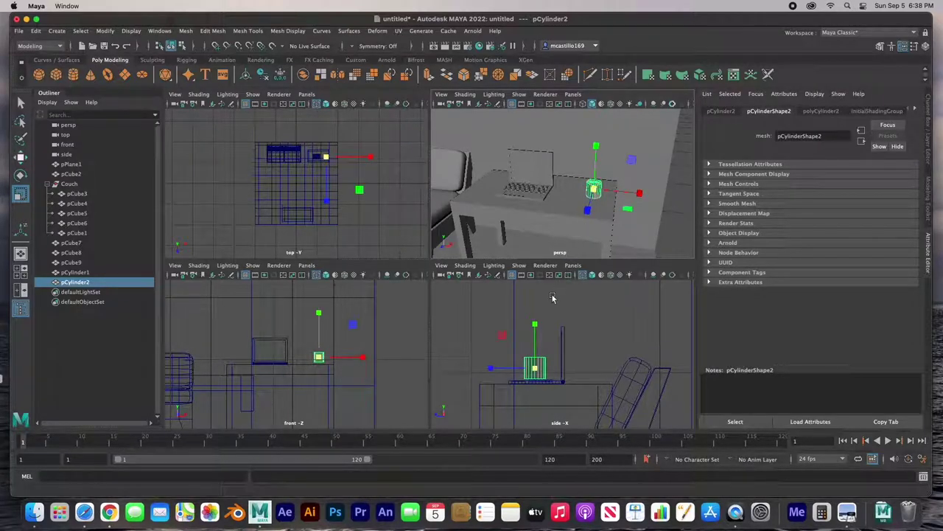
key("w")
left_click_drag(534, 323, 534, 327)
left_click_drag(349, 359, 342, 360)
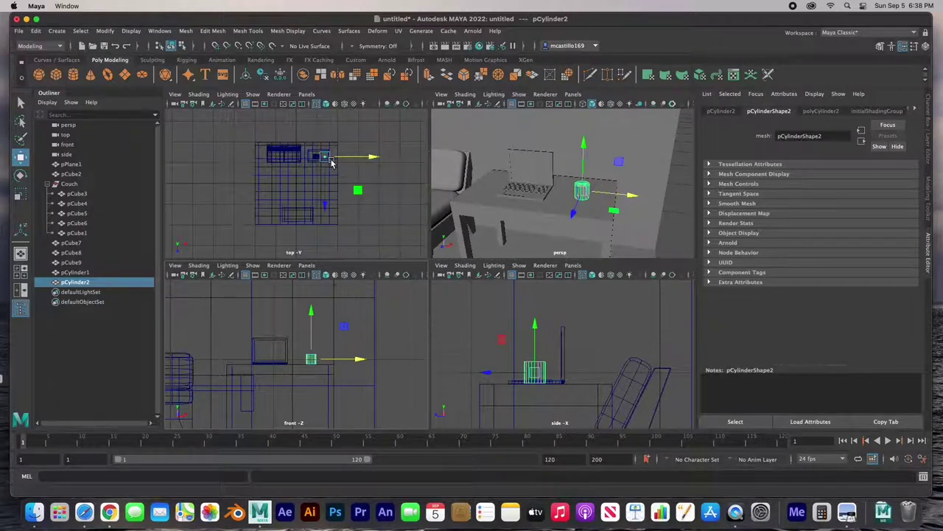
Hide the room, couch, tables and laptop so that only the small cylinder remains, and select the cylinder.
key("space")
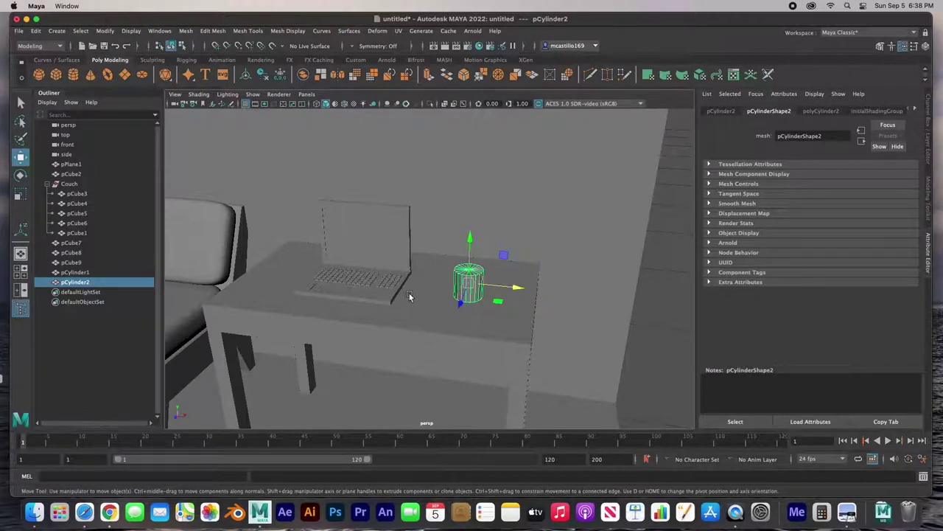
scroll(410, 296, "down", 5)
left_click_drag(228, 141, 415, 345)
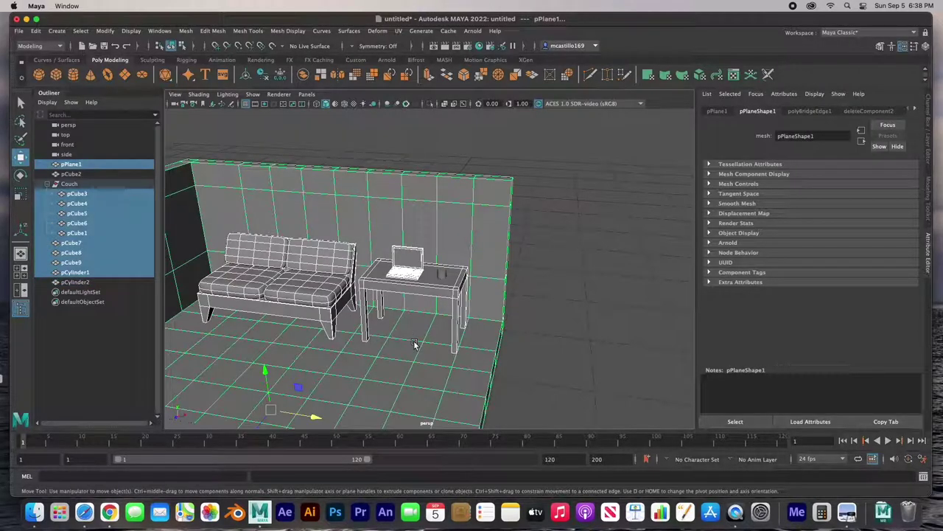
key("h")
scroll(401, 344, "down", 8)
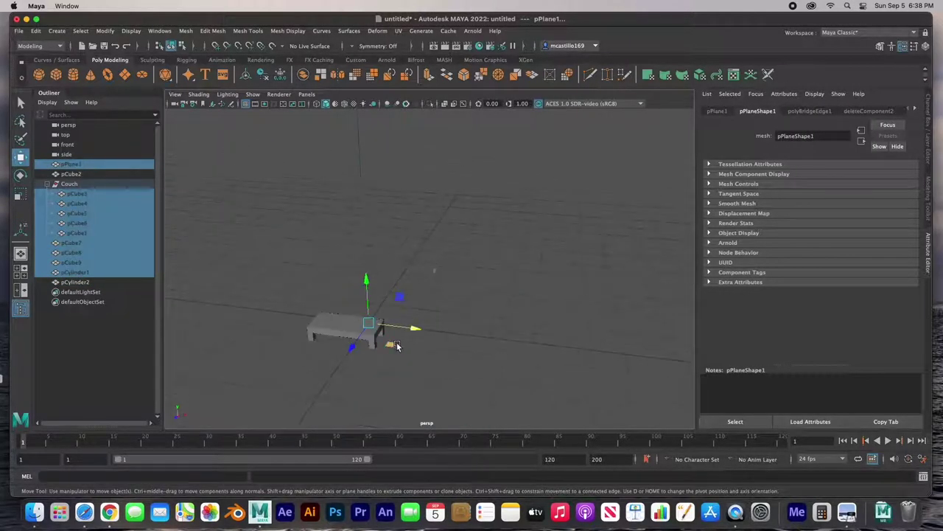
left_click(338, 326)
key("ctrl+h")
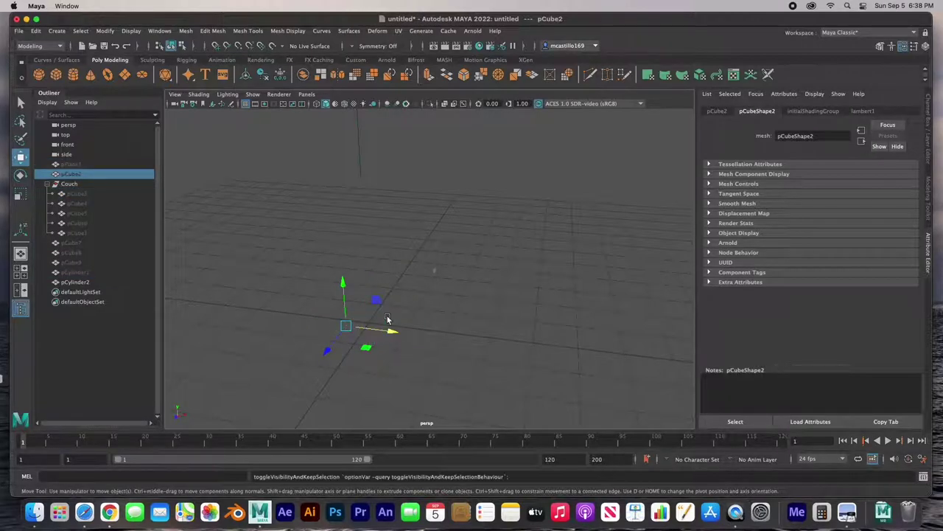
left_click(435, 271)
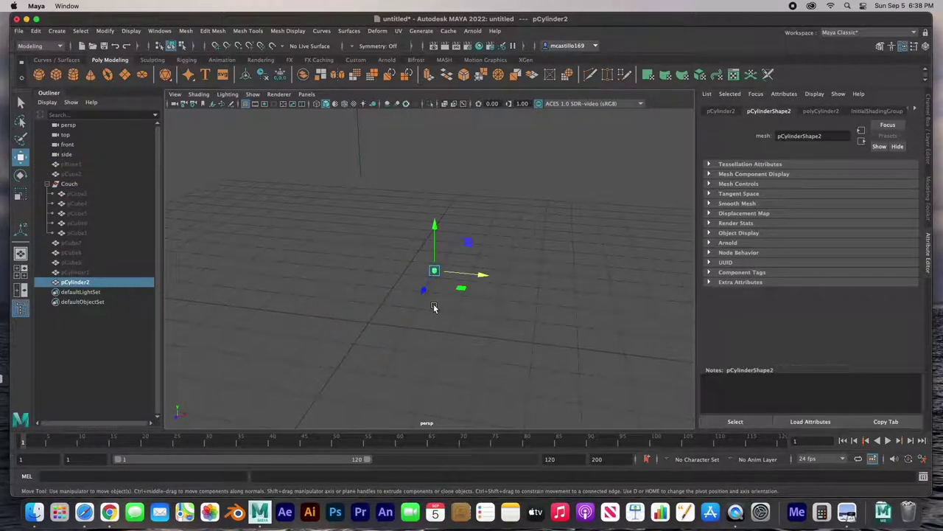
key("shift+h")
left_click_drag(412, 231, 390, 232, "alt")
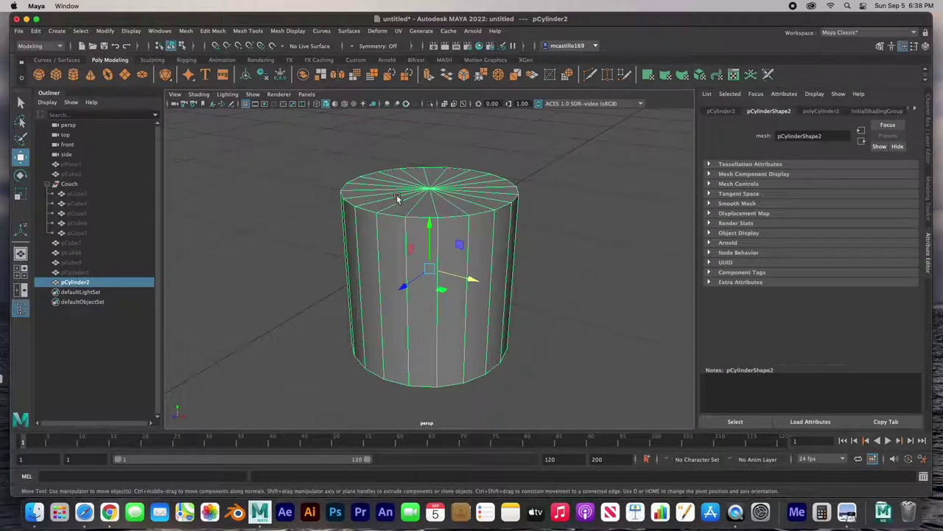
Select all the cylinder's top cap faces and extrude them inward to form a thin rim.
right_click_drag(398, 204, 396, 229)
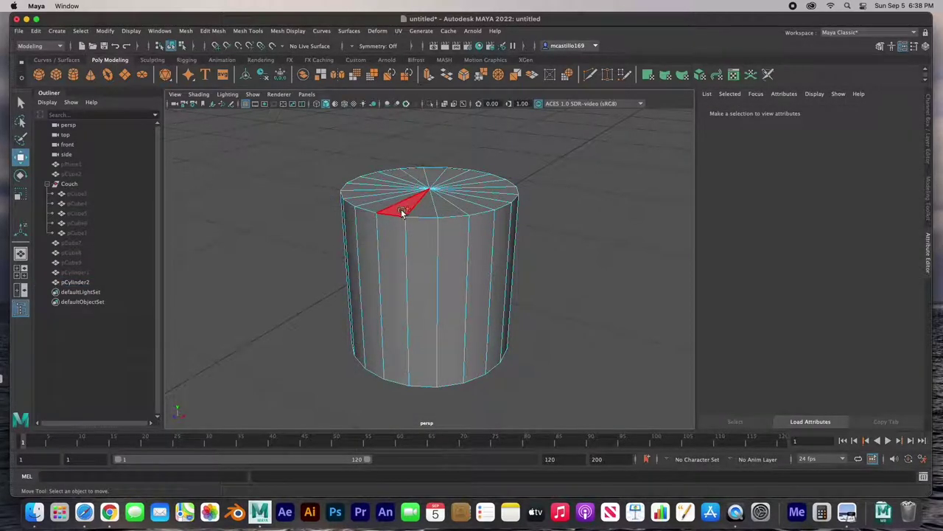
mouse_move(404, 207)
left_mouse_down()
mouse_move(358, 197)
mouse_move(442, 183)
mouse_move(418, 205)
left_mouse_up()
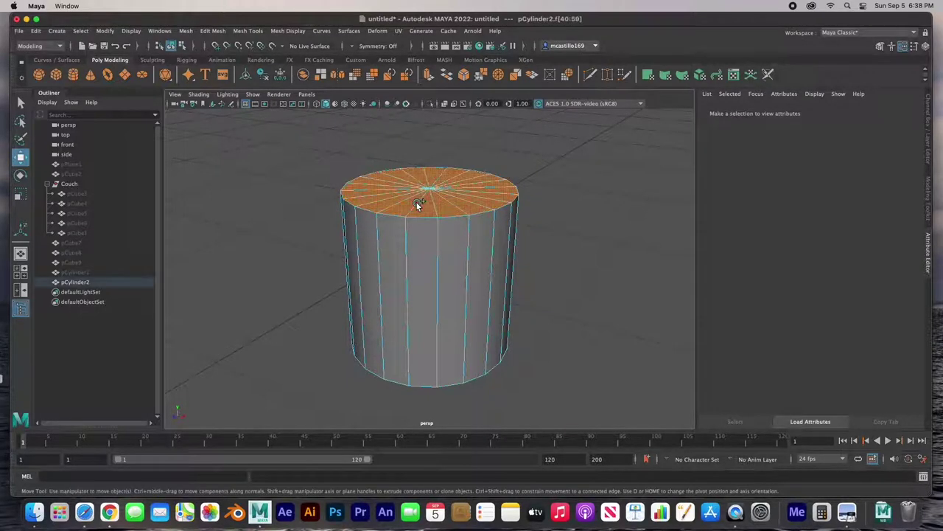
key("r")
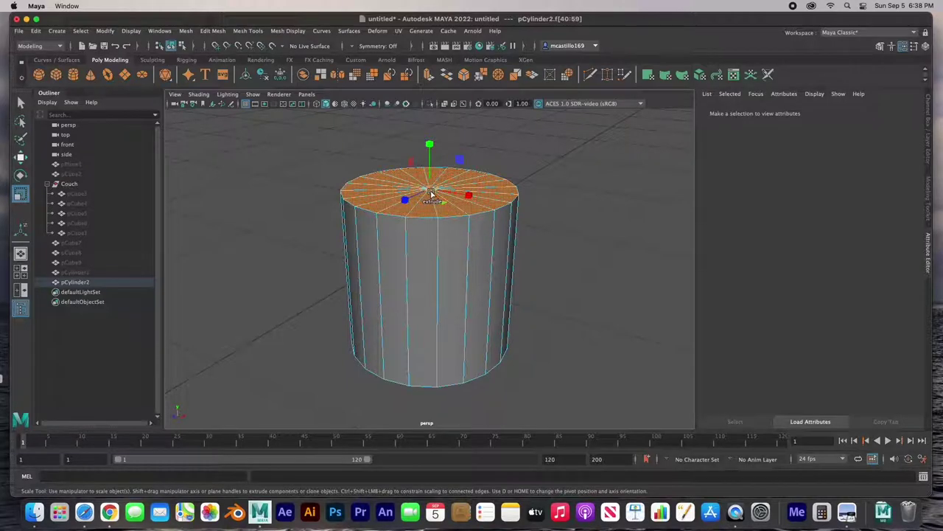
left_click_drag(432, 193, 407, 189, "shift")
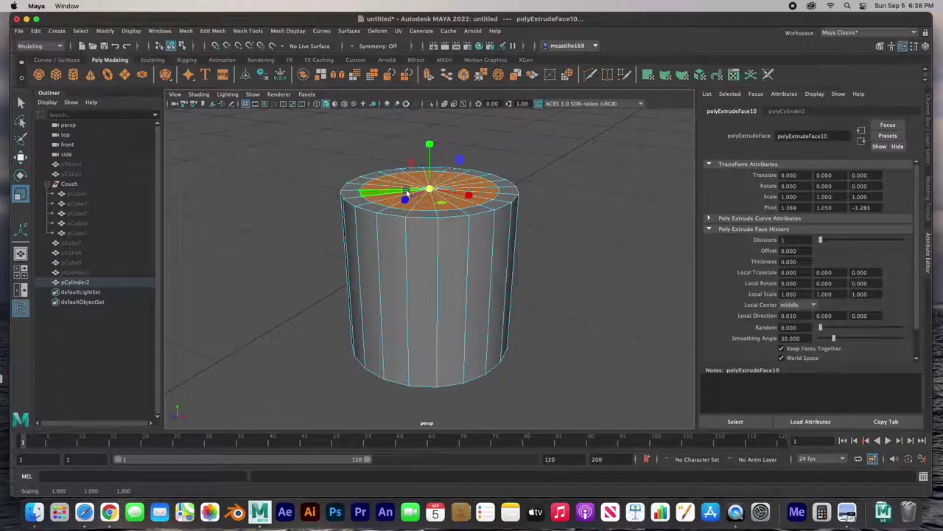
Extrude the inner cap faces down into the cylinder to hollow out the cup, lowering its inside floor to about 0.973 in Y.
key("w")
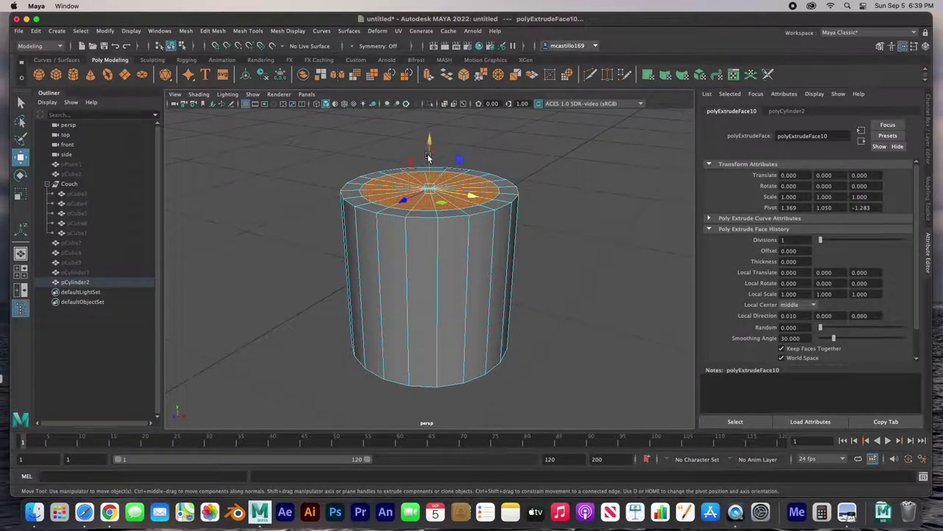
left_click_drag(429, 140, 426, 295, "shift")
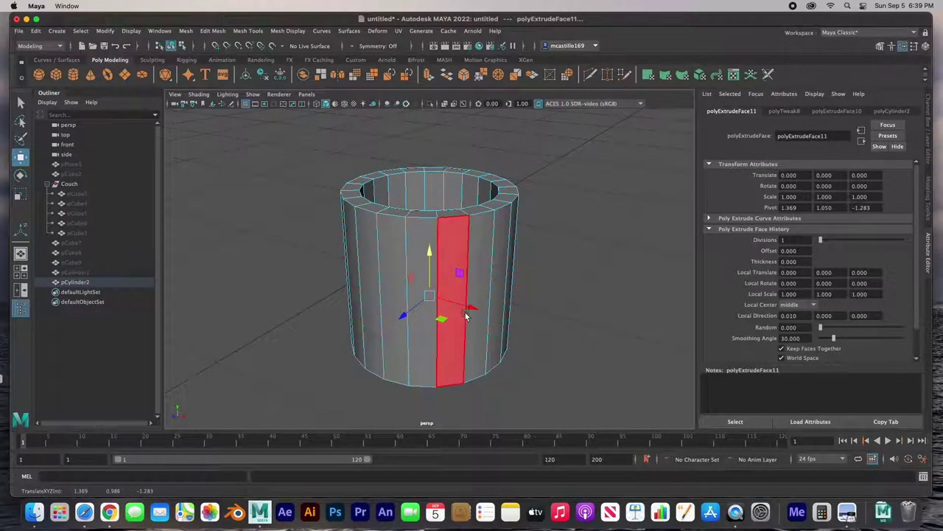
key("space")
key("space")
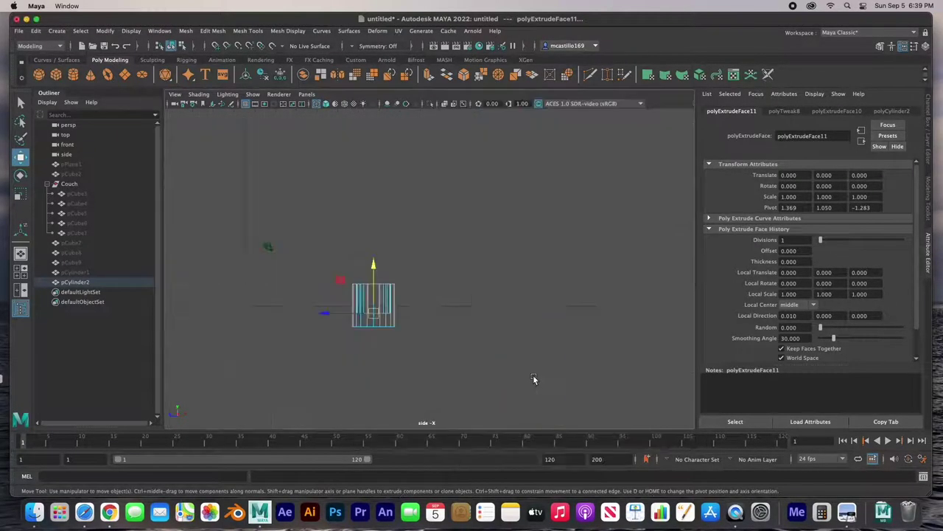
scroll(358, 324, "up", 4)
key("f")
scroll(406, 291, "down", 6)
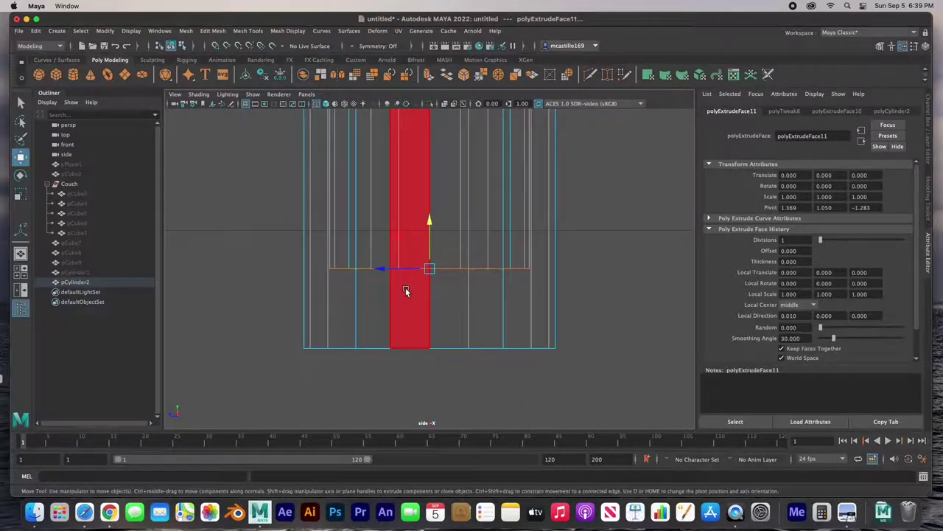
left_click(430, 222)
left_click_drag(429, 223, 428, 246)
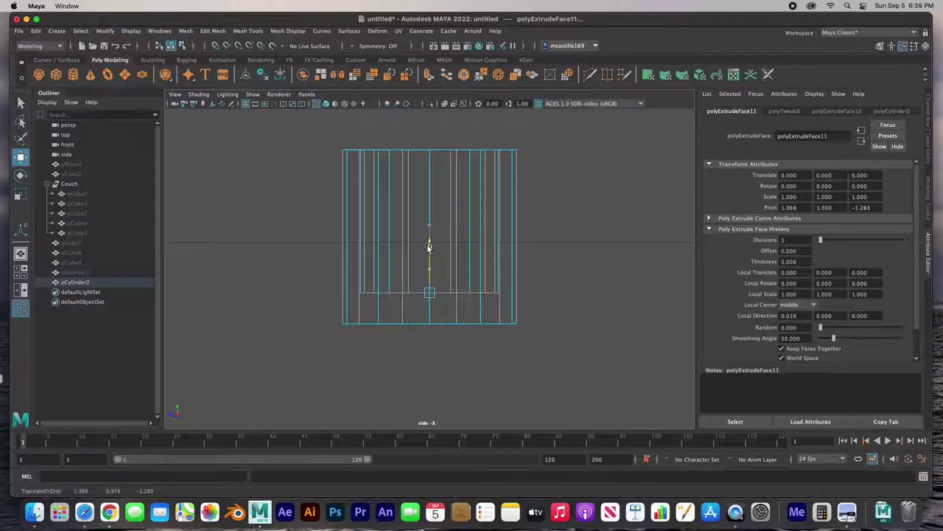
key("space")
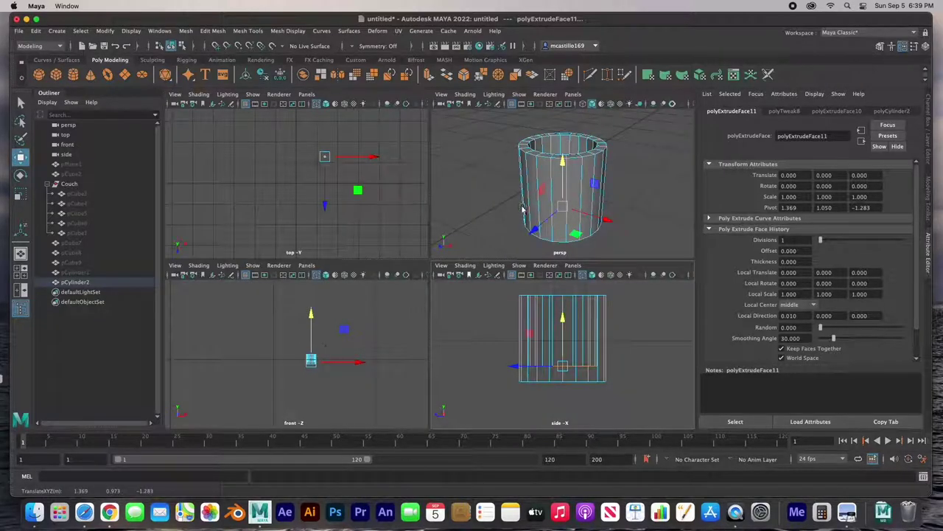
key("space")
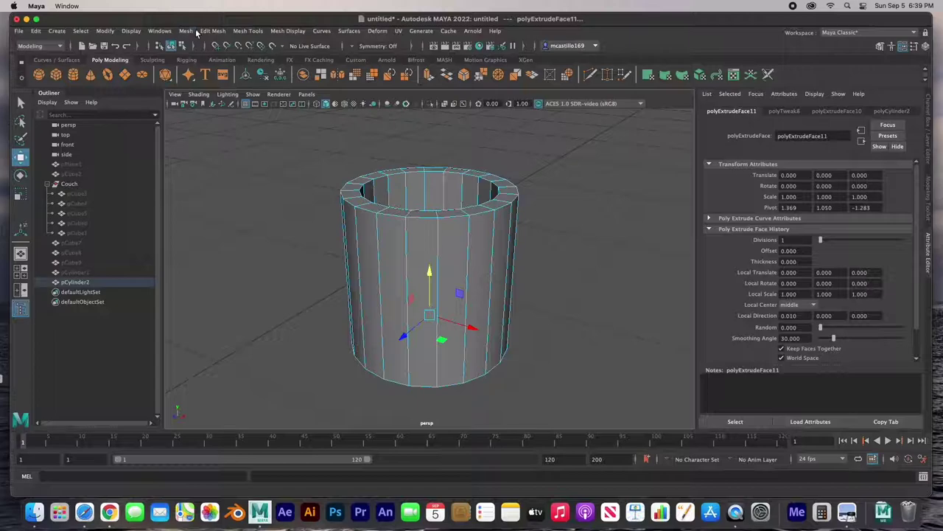
Insert four horizontal edge loops around the cup's outer wall, including one near the rim and one near the base.
left_click(248, 32)
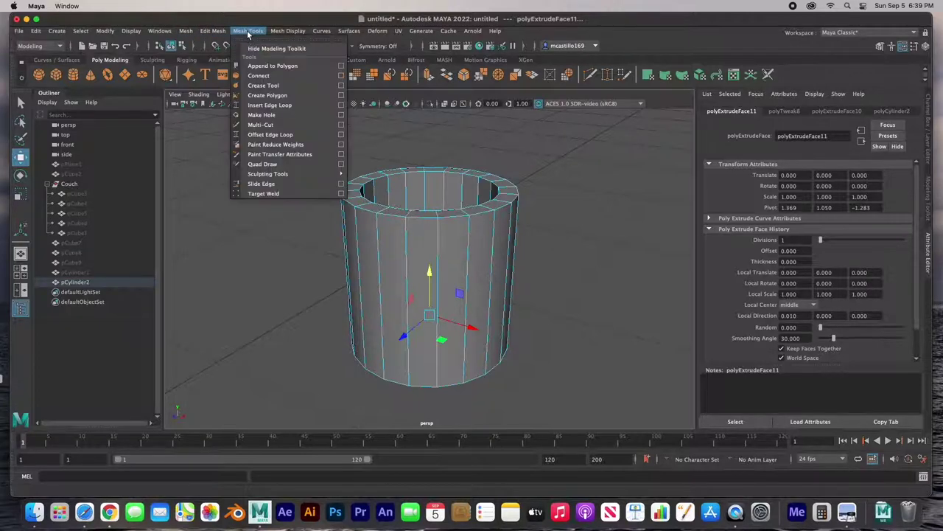
left_click(264, 105)
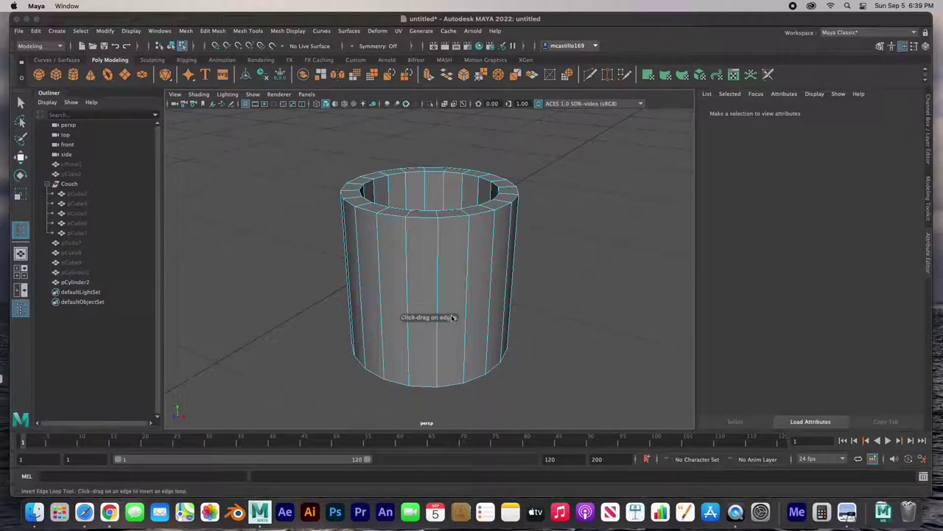
left_click_drag(439, 306, 452, 221)
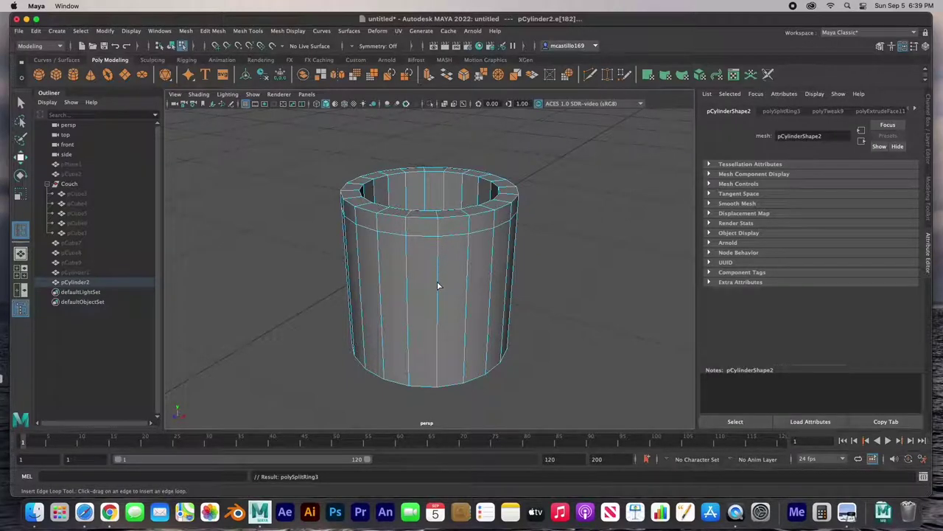
left_click_drag(438, 284, 485, 267)
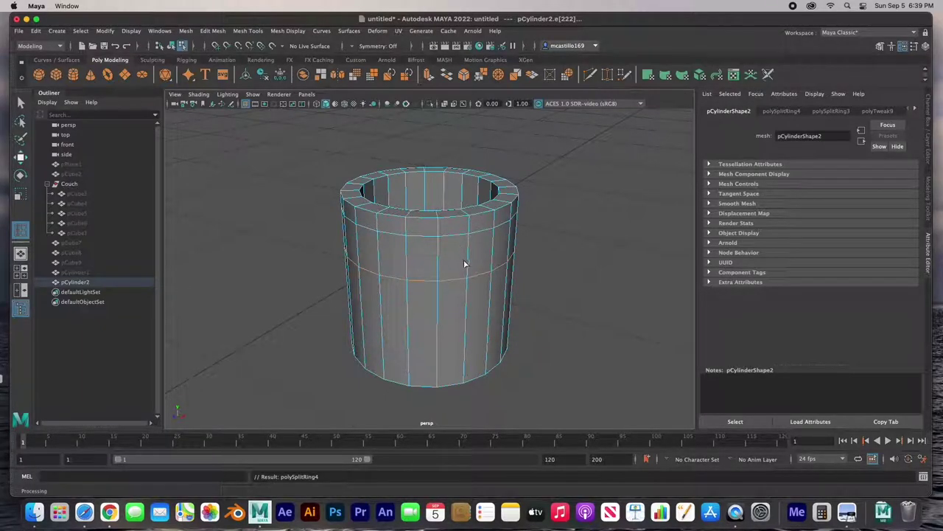
left_click(438, 332)
left_click_drag(437, 375, 458, 373)
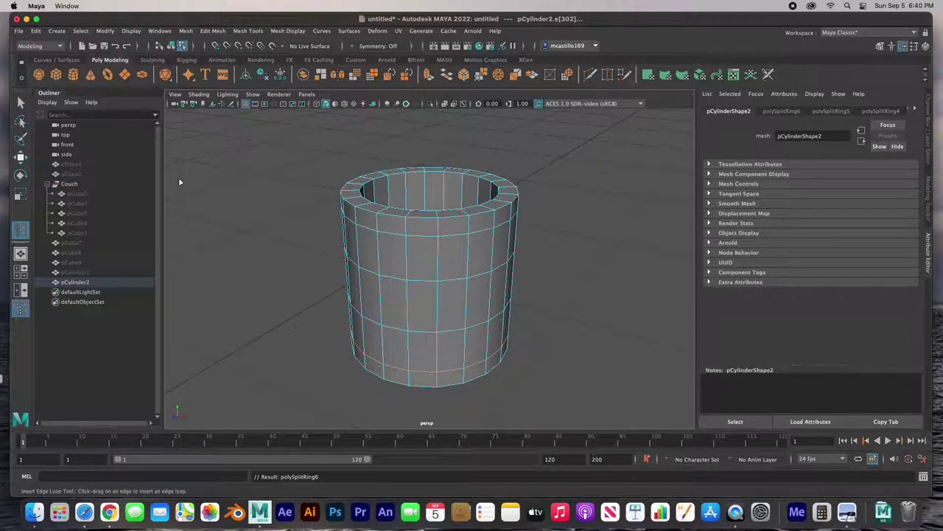
right_click_drag(428, 256, 437, 273)
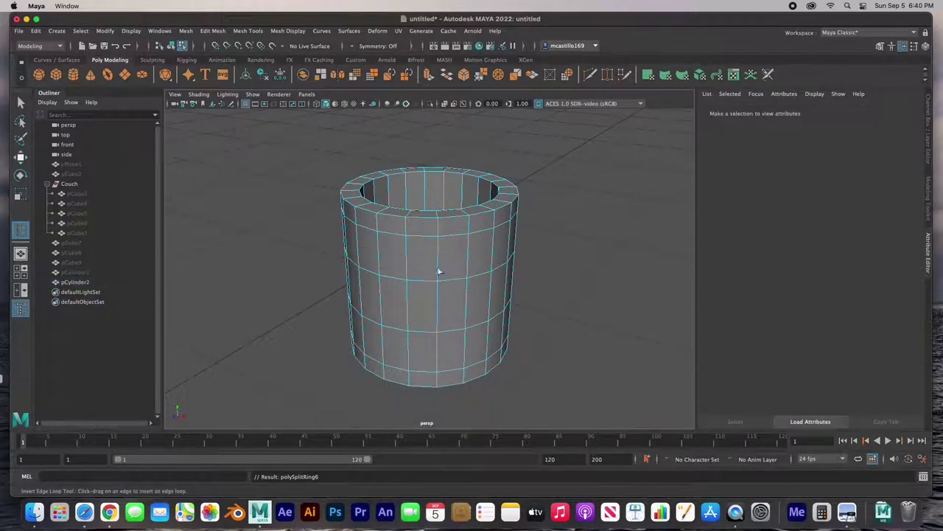
left_click(448, 262)
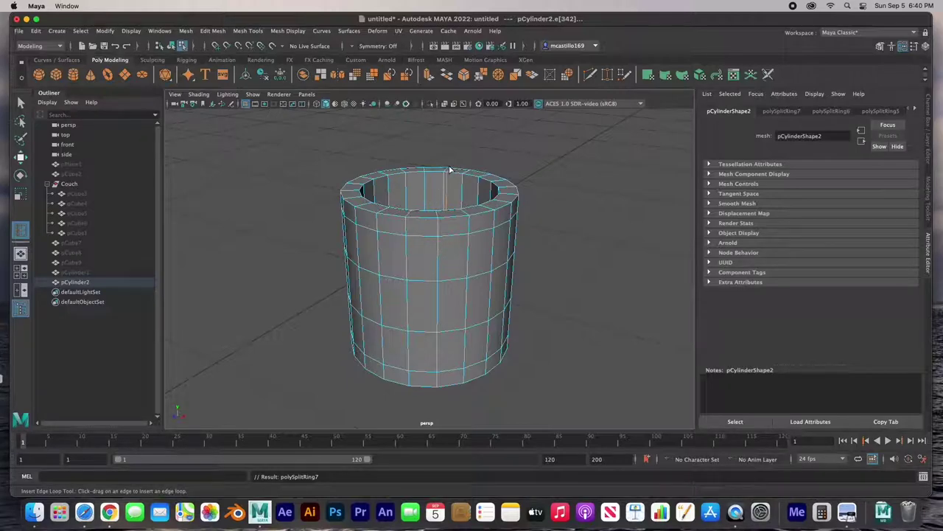
key("super+z")
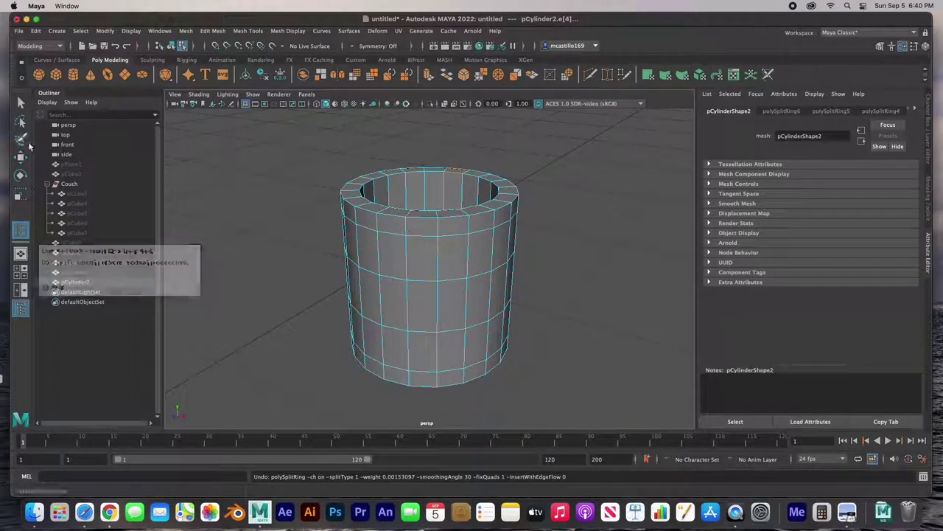
Select two adjacent faces in the upper band and two in the lower band of the cup's outer wall and compare them in the top view.
left_click(21, 104)
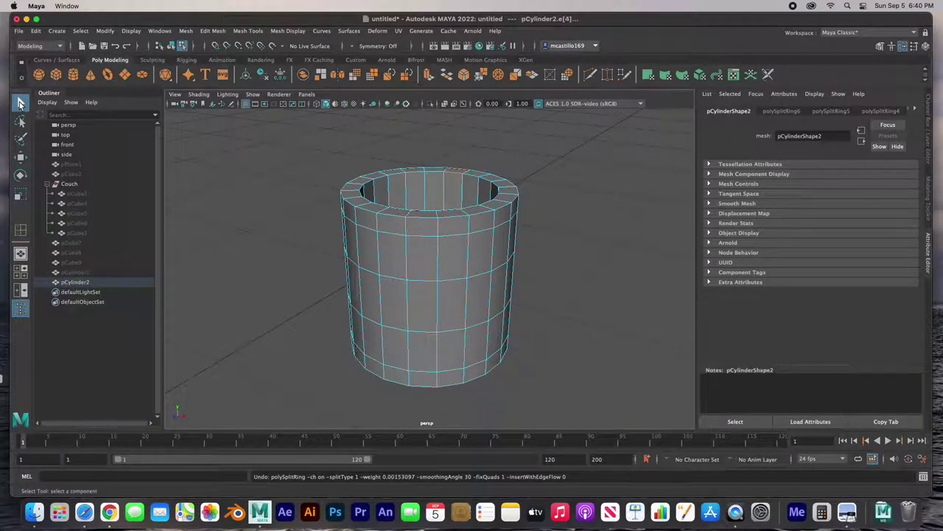
left_click(461, 262)
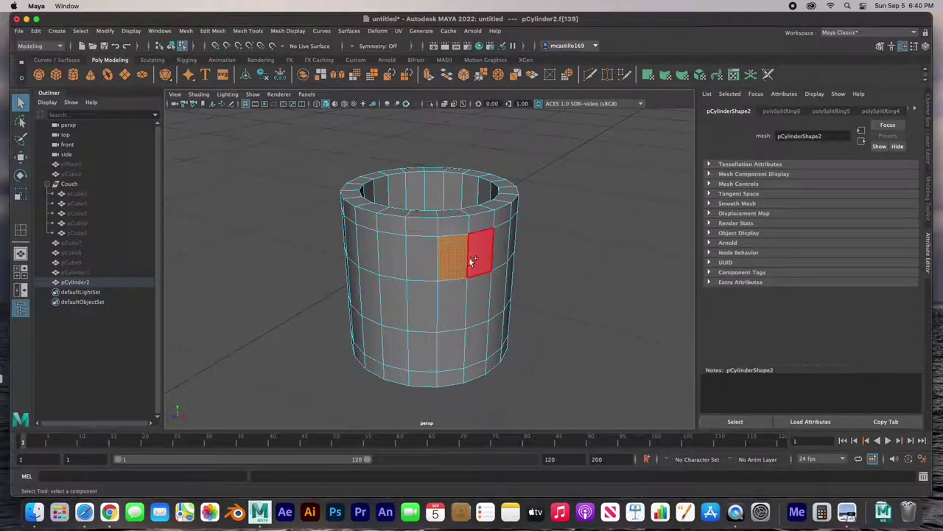
left_click(479, 262, "shift")
left_click(455, 354, "shift")
left_click(479, 354, "shift")
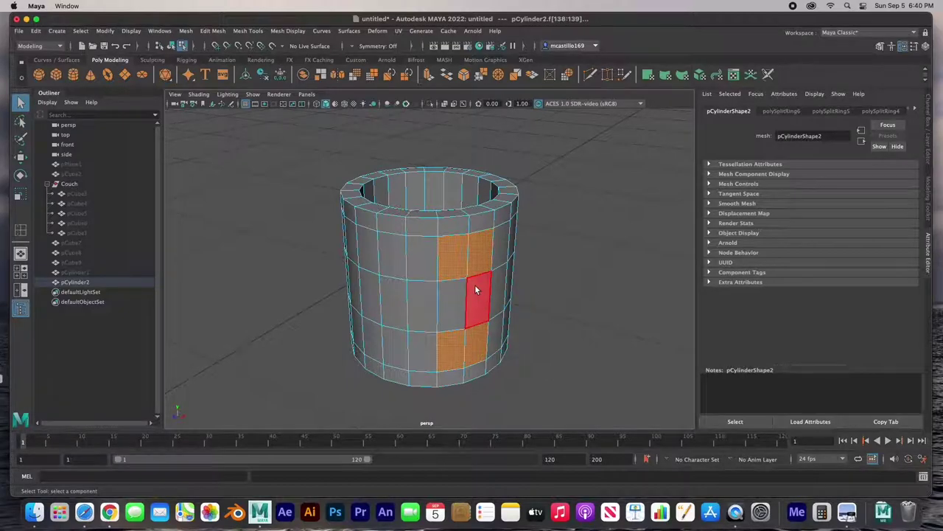
key("space")
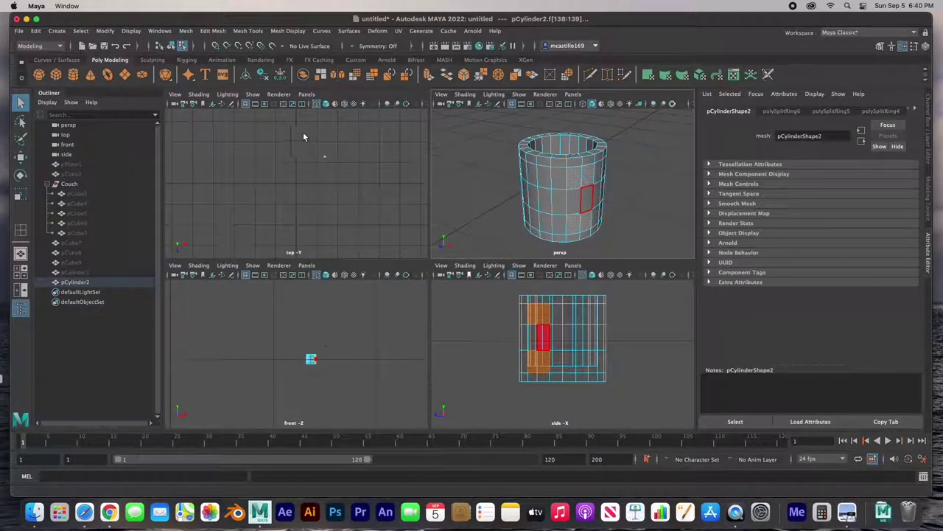
key("f")
scroll(278, 202, "down", 7)
scroll(278, 203, "up", 4)
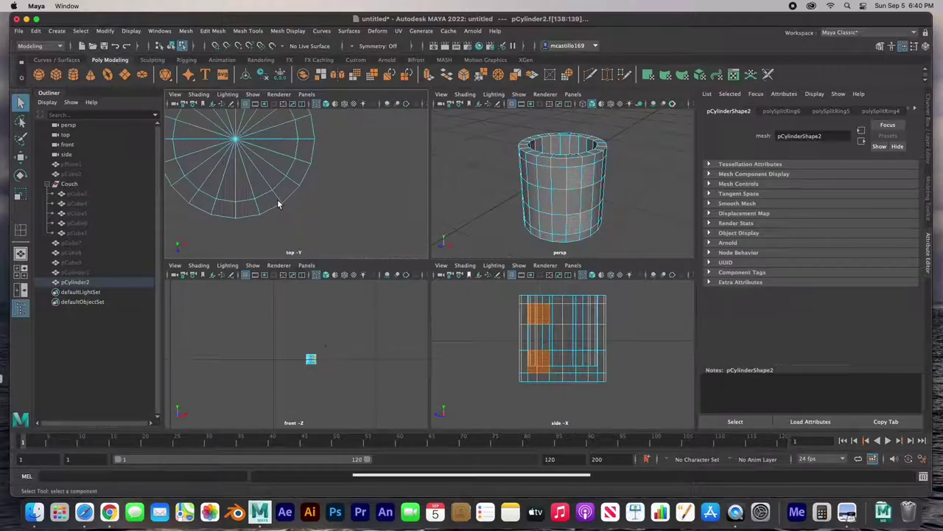
Select the two adjacent rim faces centred on the cup's X axis, using the top view to mark the handle's position.
left_click(575, 159)
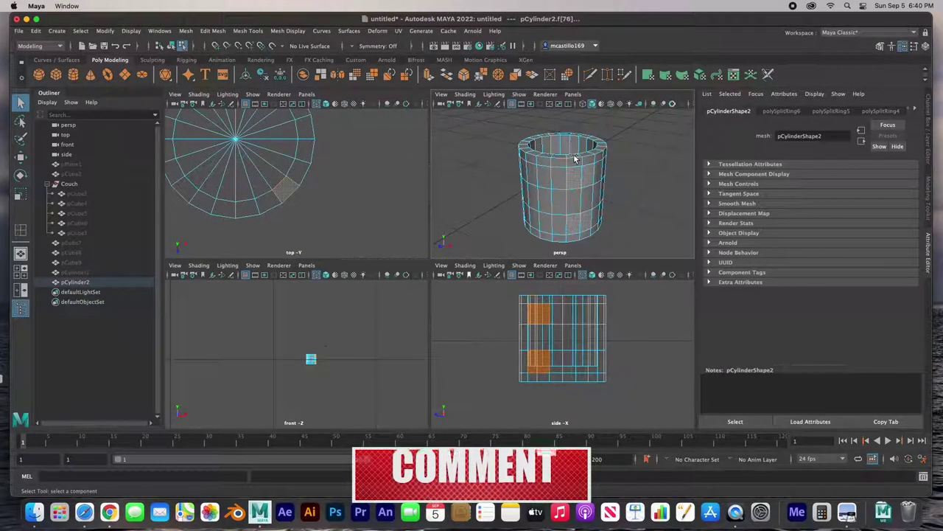
left_click(586, 161, "shift")
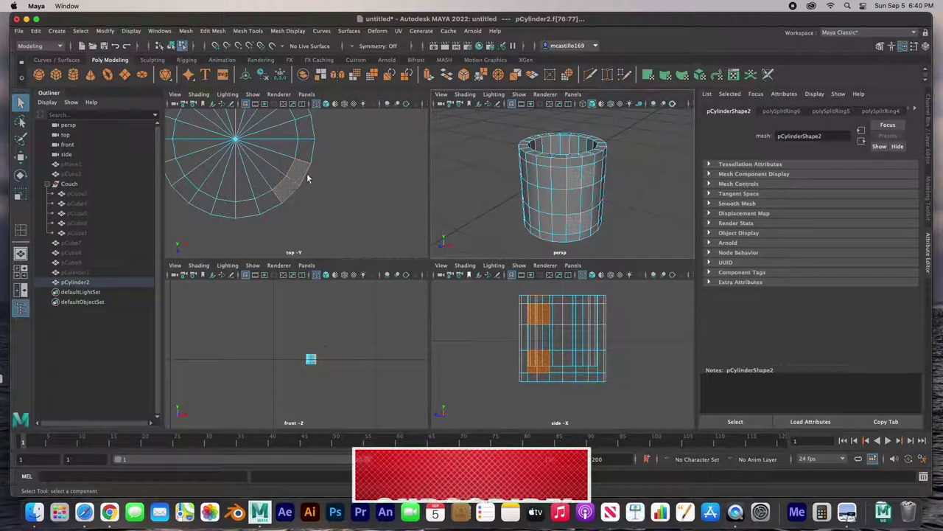
left_click(303, 134)
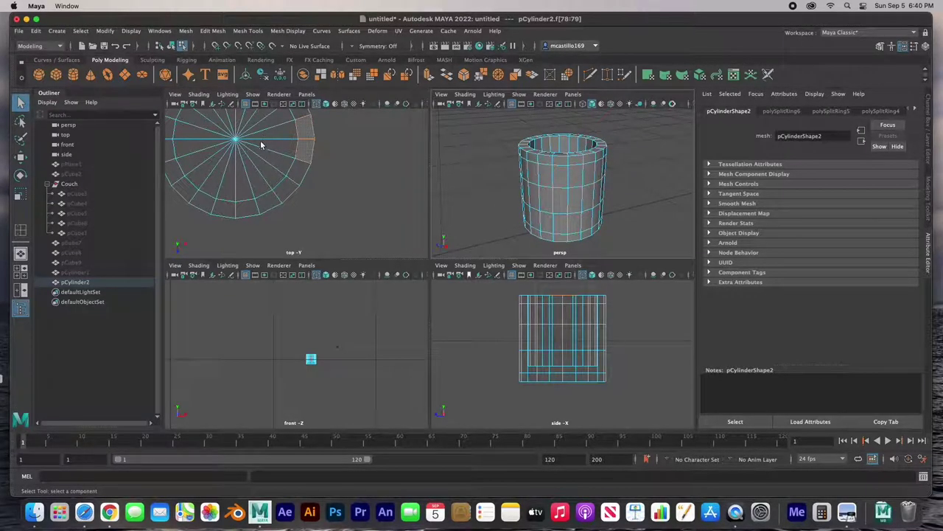
scroll(260, 145, "down", 3)
middle_click_drag(258, 162, 279, 175, "alt")
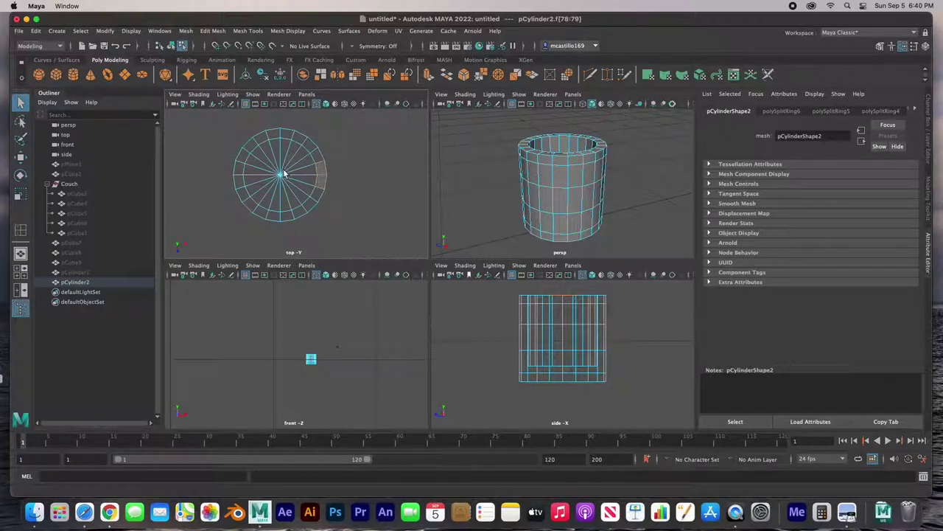
scroll(283, 174, "down", 6)
scroll(284, 176, "up", 8)
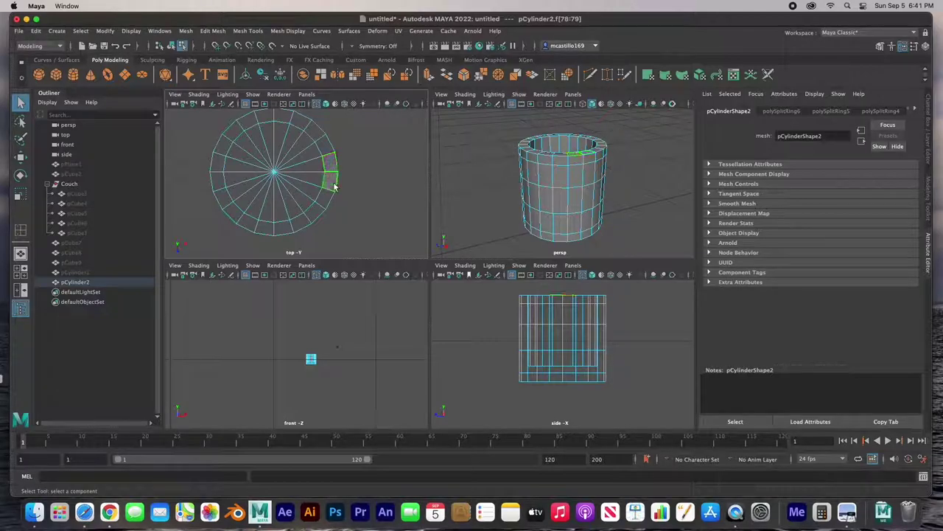
key("space")
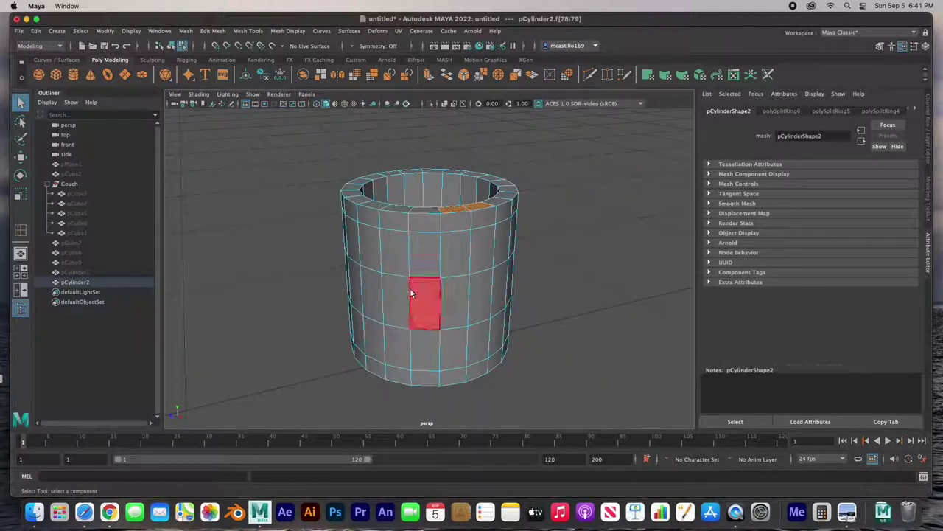
Select only the two upper-band wall faces below the marked rim faces, then extrude and scale them inward to form an inset.
left_click(479, 251, "shift")
left_click(452, 255, "shift")
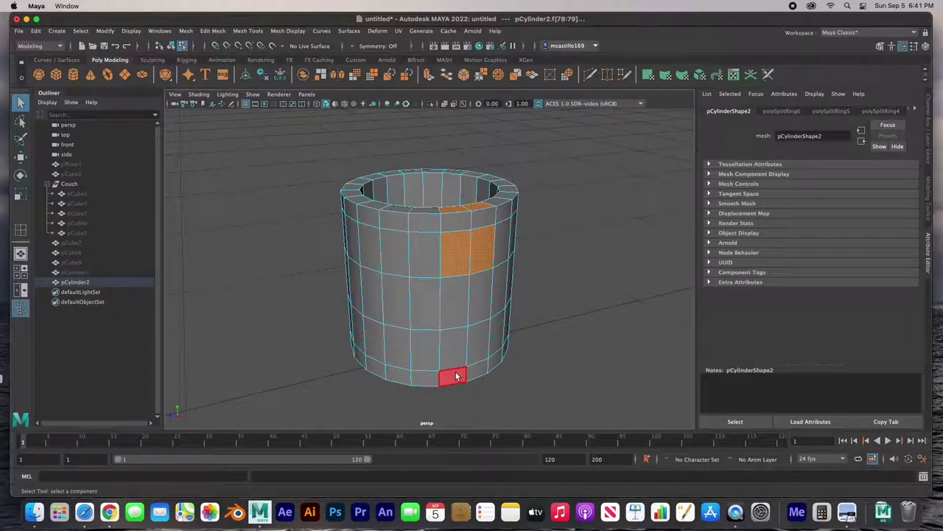
left_click(473, 247)
left_click(459, 250, "shift")
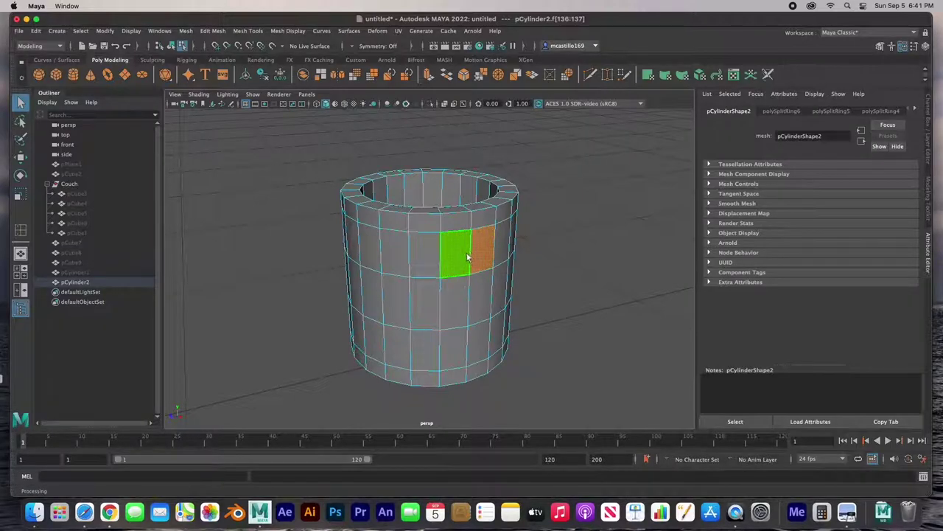
key("r")
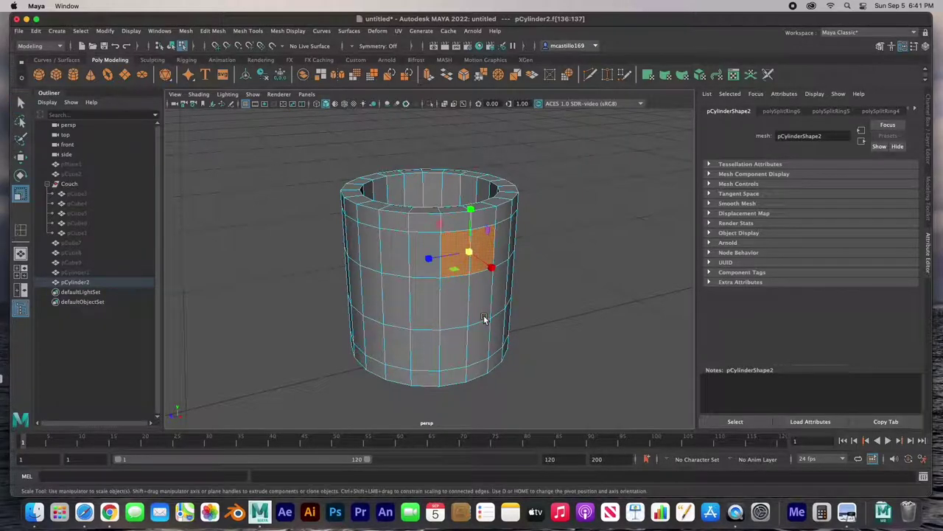
left_click_drag(467, 254, 462, 259, "shift")
key("f")
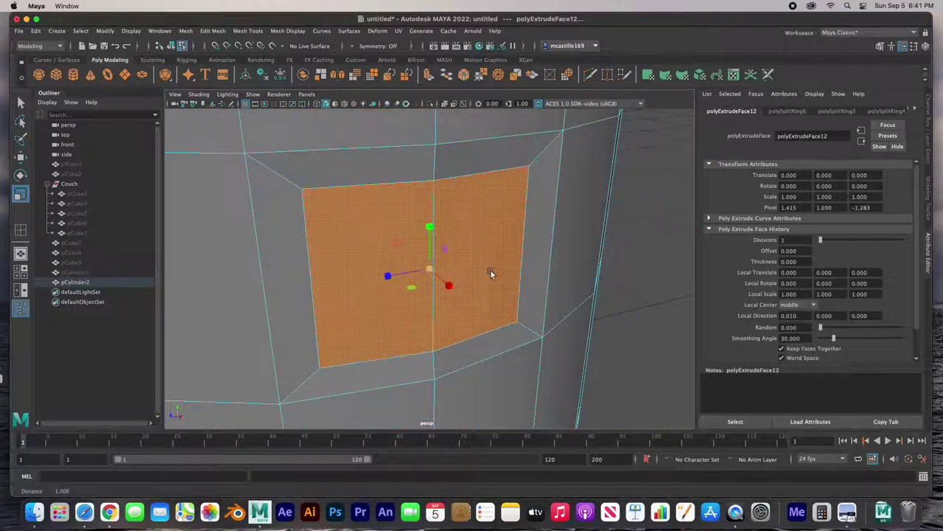
Raise the middle vertices along the inset's upper edge and lower those along its lower edge to give a hexagonal outline.
scroll(491, 272, "down", 4)
right_click_drag(453, 228, 409, 227)
left_click(417, 177)
key("w")
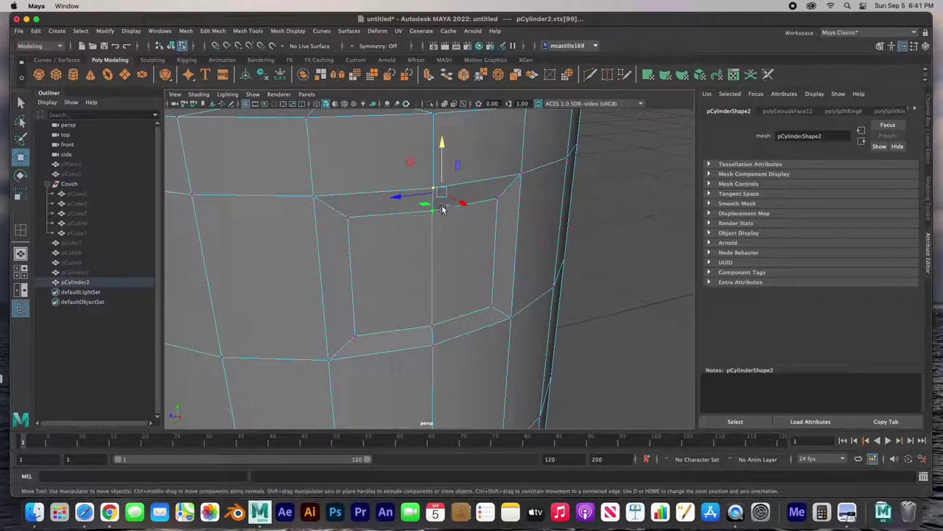
left_click_drag(442, 171, 442, 156)
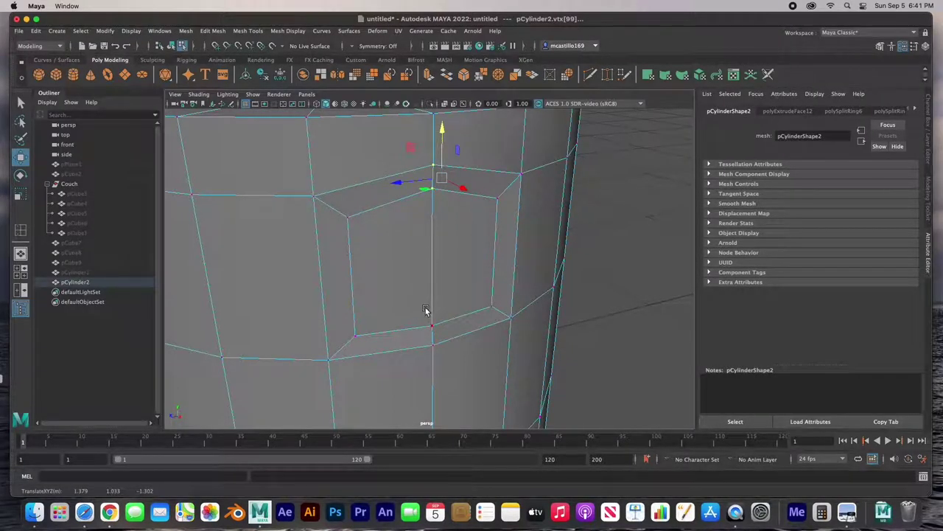
left_click_drag(425, 307, 453, 368)
left_click_drag(440, 299, 438, 321)
middle_click_drag(440, 237, 415, 286, "alt")
left_click_drag(373, 240, 421, 265)
key("f")
Select the two inner inset faces and pull them outward from the cup's wall along X in the front view.
right_click(482, 197)
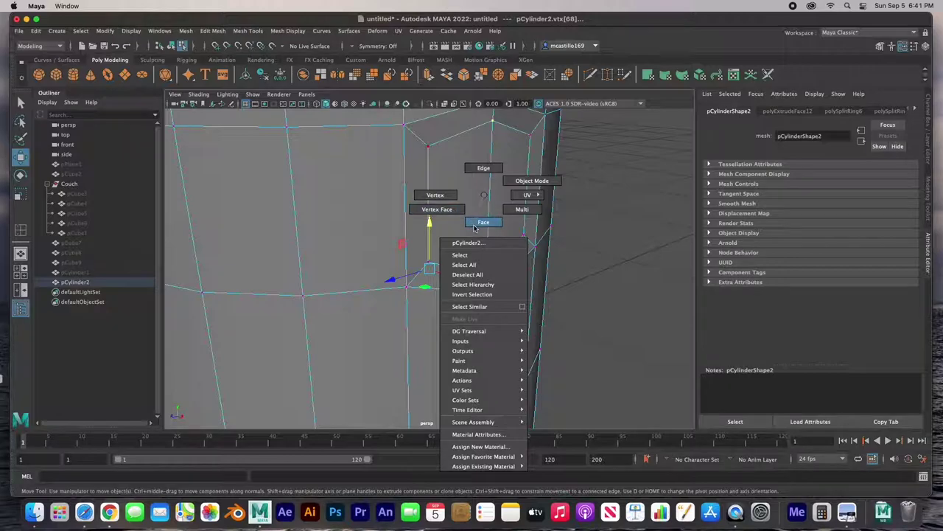
left_click(484, 222)
left_click_drag(462, 232, 484, 231, "alt")
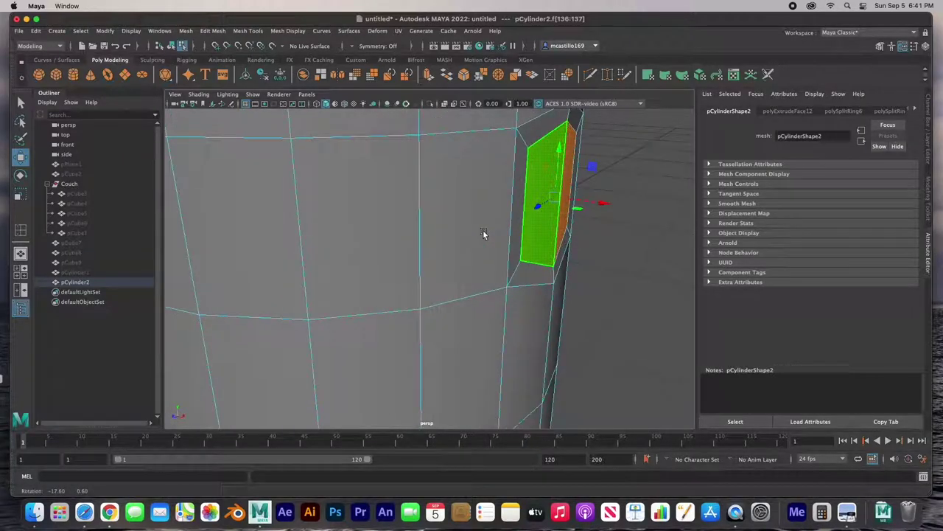
key("space")
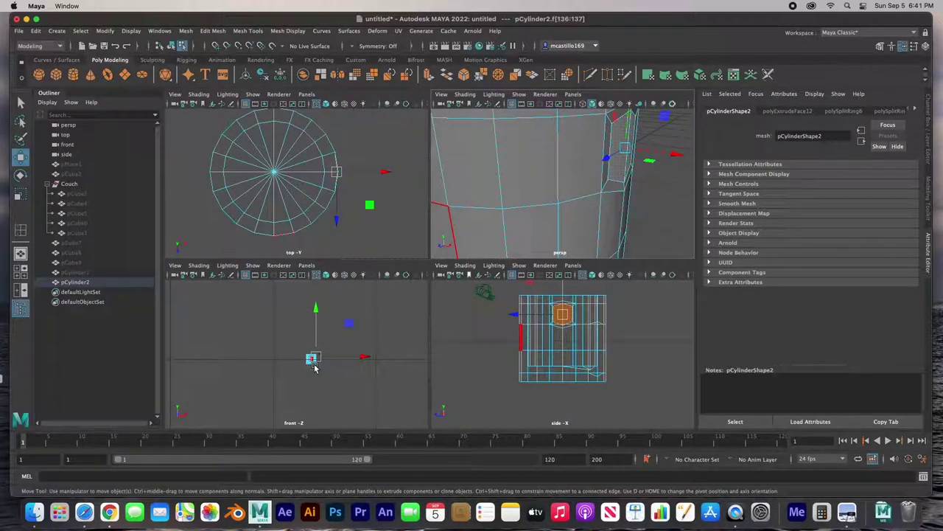
key("space")
scroll(445, 321, "up", 3)
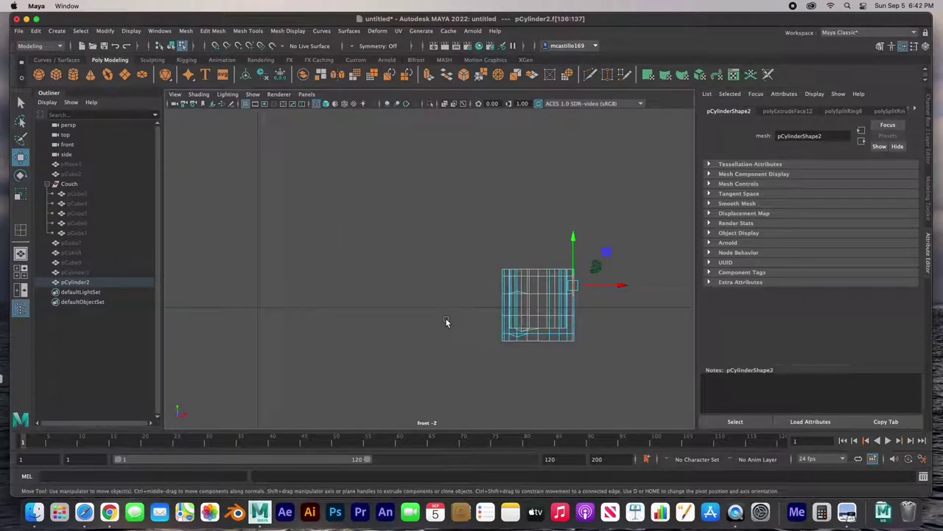
key("f")
scroll(431, 320, "down", 4)
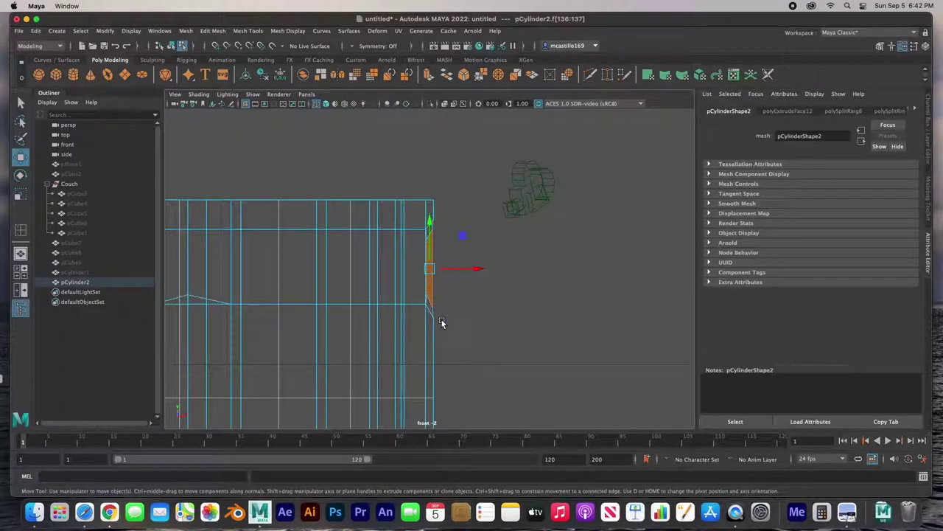
left_click_drag(481, 269, 488, 269)
middle_click_drag(470, 301, 438, 233, "alt")
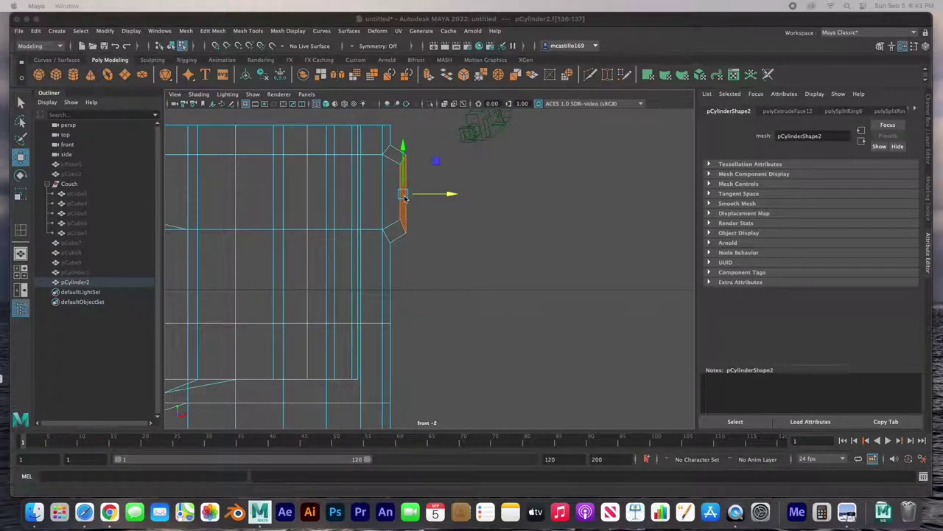
Extrude the two faces outward from the cup as the handle's first segment and tilt the end slightly downward.
key("ctrl+e")
left_click_drag(404, 197, 445, 203)
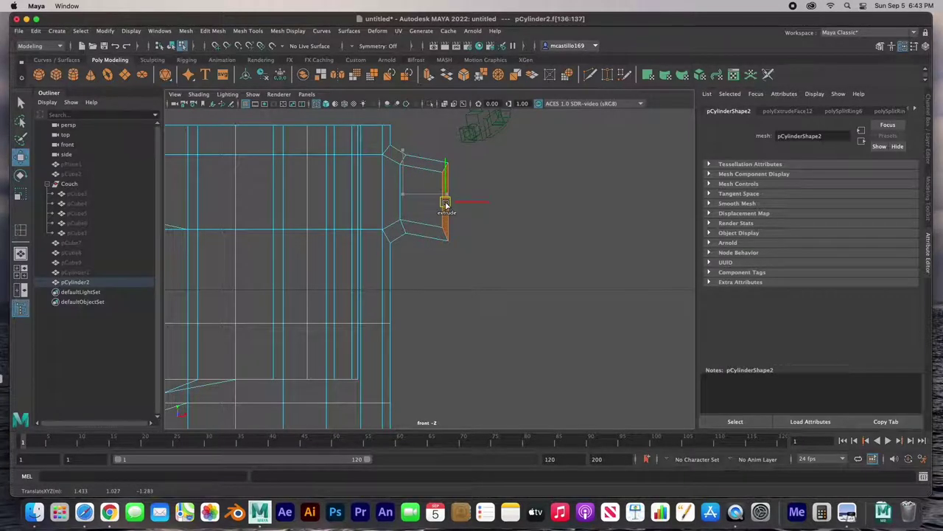
key("e")
left_click_drag(486, 221, 478, 234)
key("w")
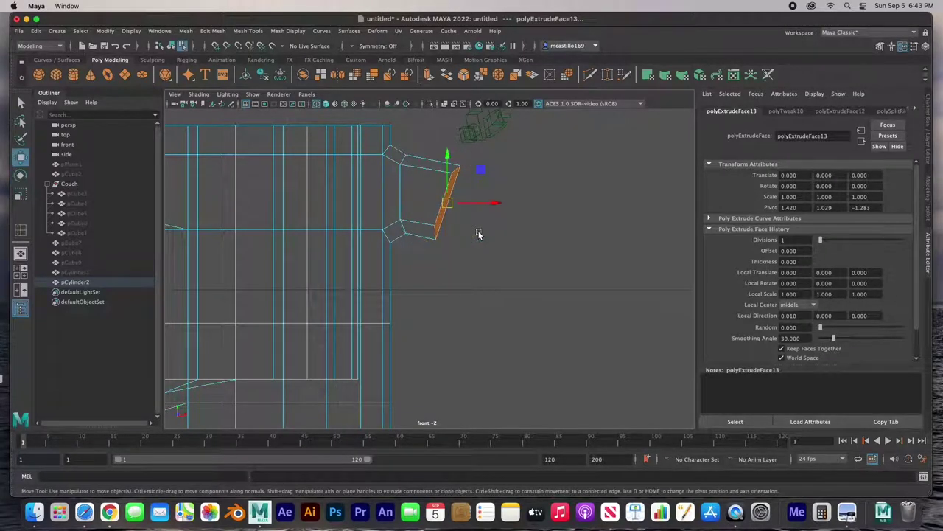
Extrude two more handle segments curving outward and down, rotating the end faces to nearly horizontal and shifting them slightly away from the cup.
left_click_drag(447, 203, 487, 277)
key("ctrl+e")
key("e")
key("w")
key("e")
left_click_drag(519, 250, 507, 310)
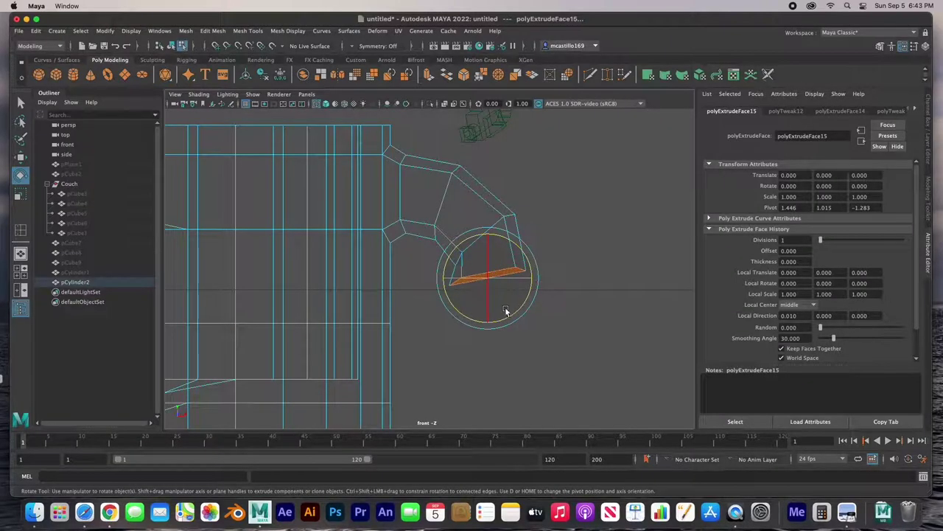
key("w")
left_click_drag(489, 275, 498, 279)
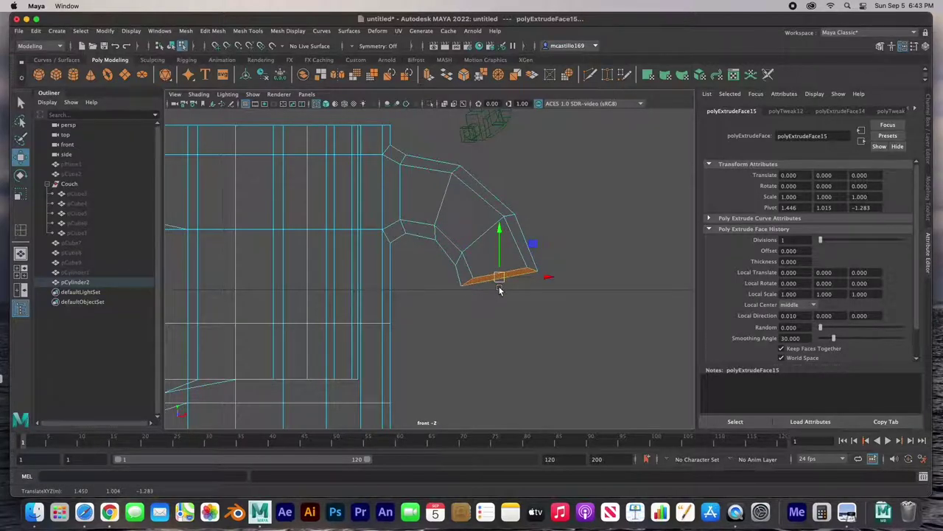
Extrude the handle's end faces downward by another segment and tilt them back toward the cup.
left_click_drag(499, 278, 492, 325, "shift")
key("e")
key("w")
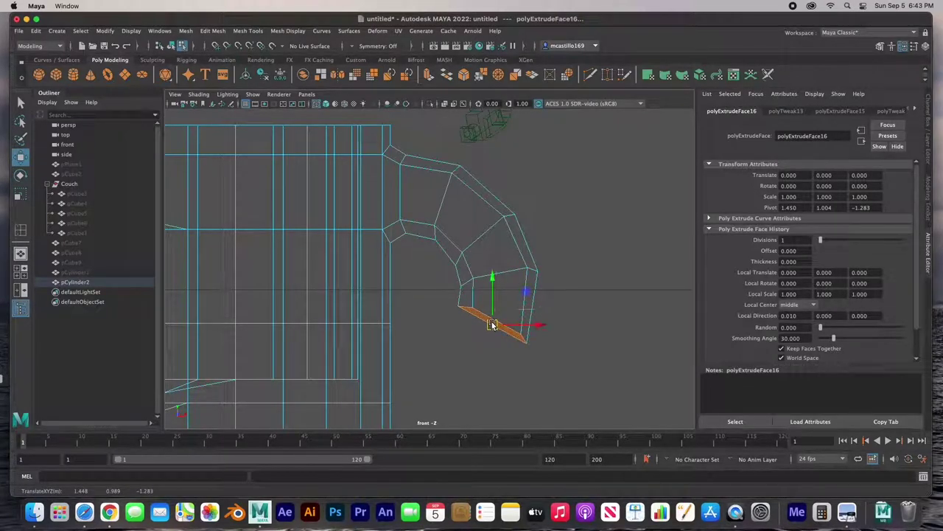
Extrude the next handle segment inward and down, rotate its end faces further toward the cup's wall and adjust their position.
left_click_drag(492, 325, 464, 347)
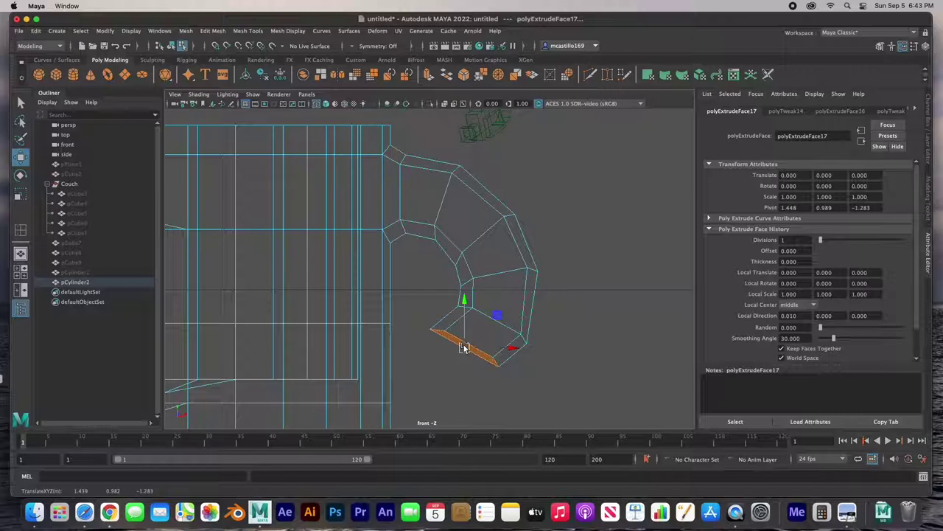
key("e")
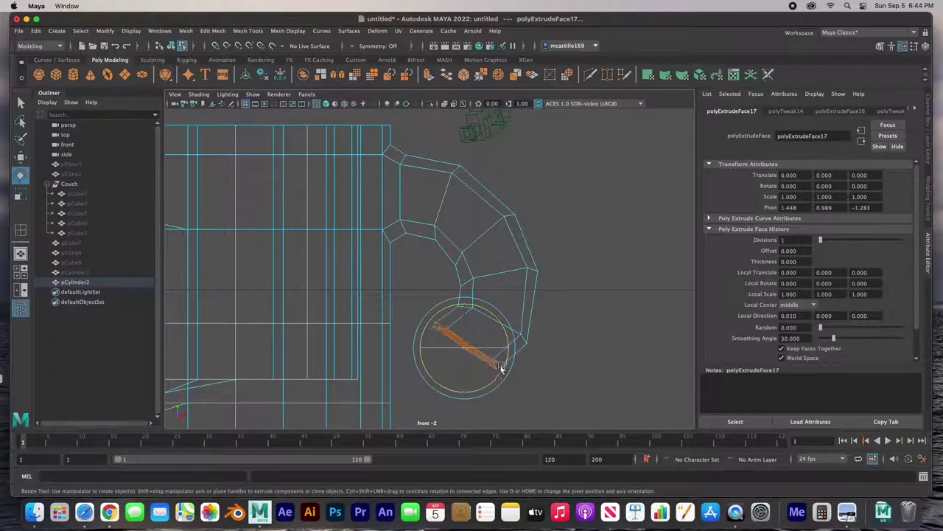
left_click_drag(506, 362, 493, 380)
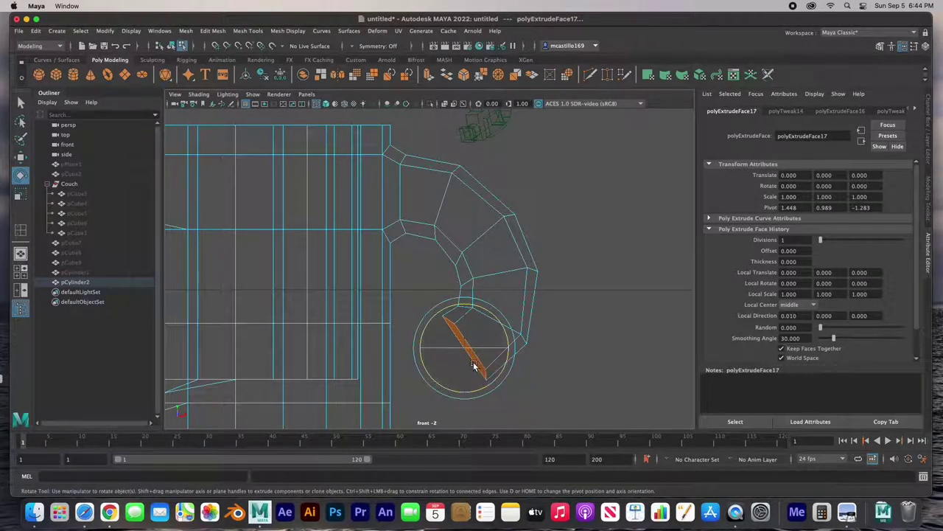
key("w")
left_click_drag(465, 349, 462, 355)
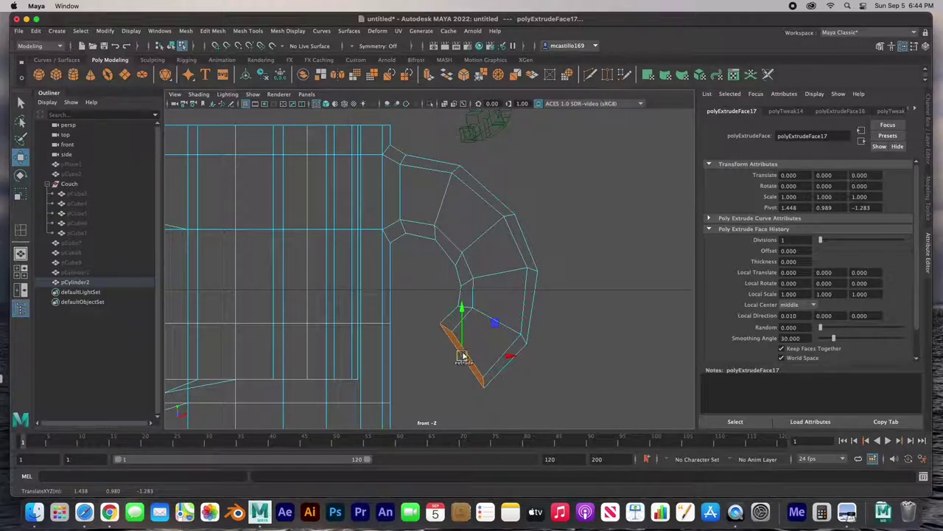
Extrude the handle's end faces by another segment toward the cup's wall and rotate them to nearly vertical.
left_click_drag(462, 355, 413, 361)
key("e")
key("w")
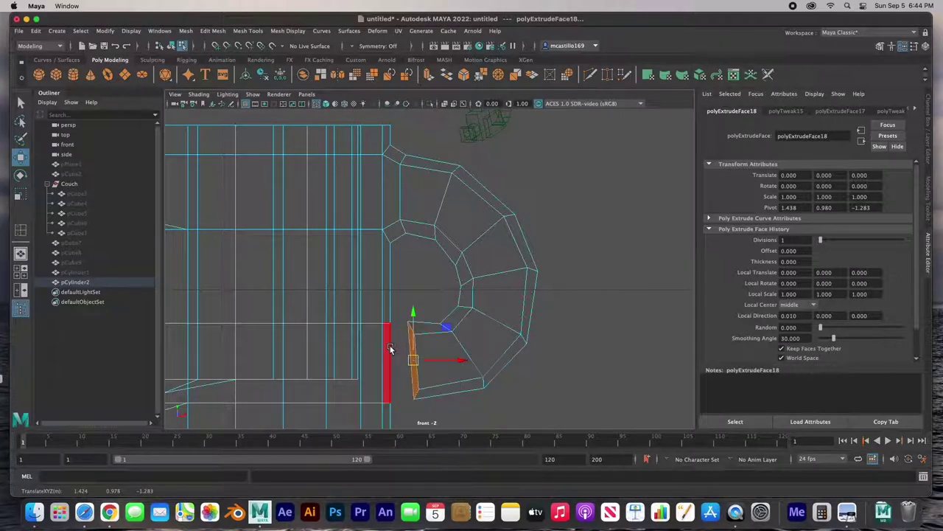
In the perspective view, select the two cup wall faces opposite the handle's lower end.
key("space")
key("space")
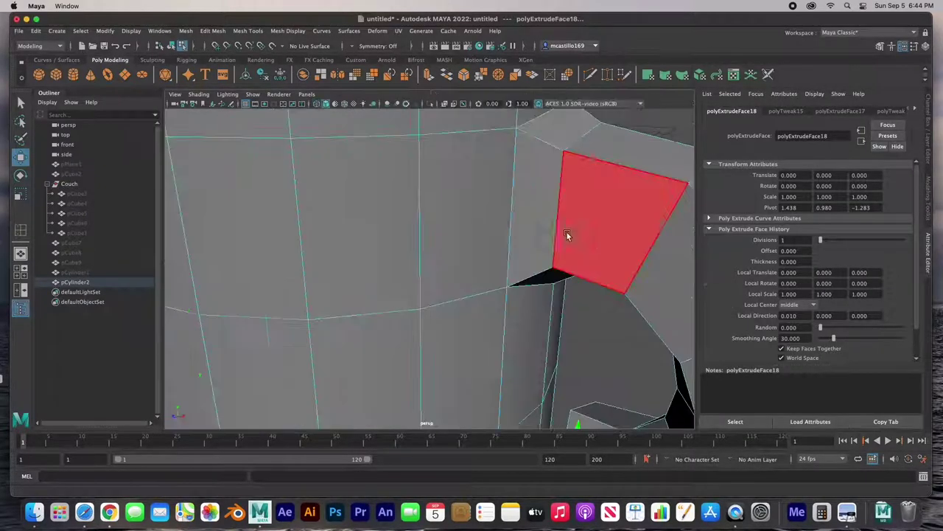
scroll(471, 286, "down", 10)
key("super+s")
scroll(471, 286, "up", 5)
left_click_drag(472, 301, 408, 276, "alt")
key("ctrl+h")
key("shift+h")
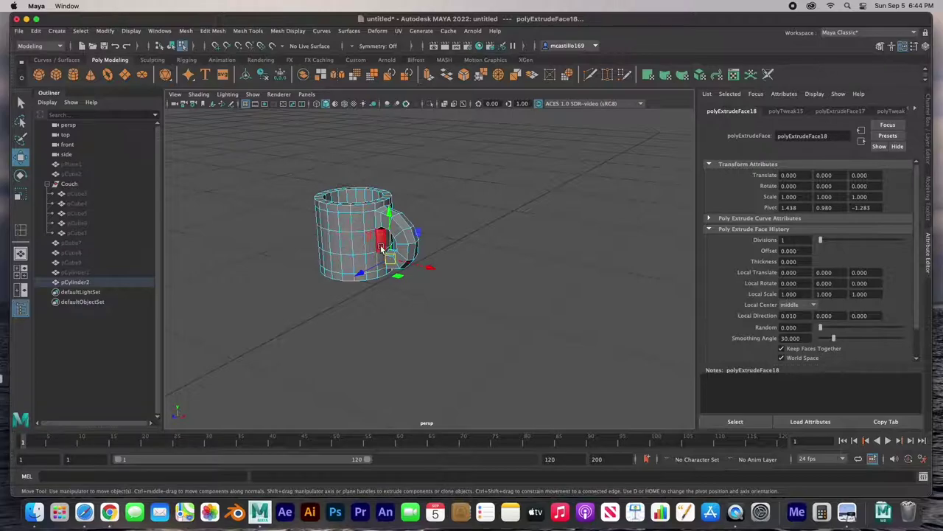
left_click(381, 249)
left_click(382, 270)
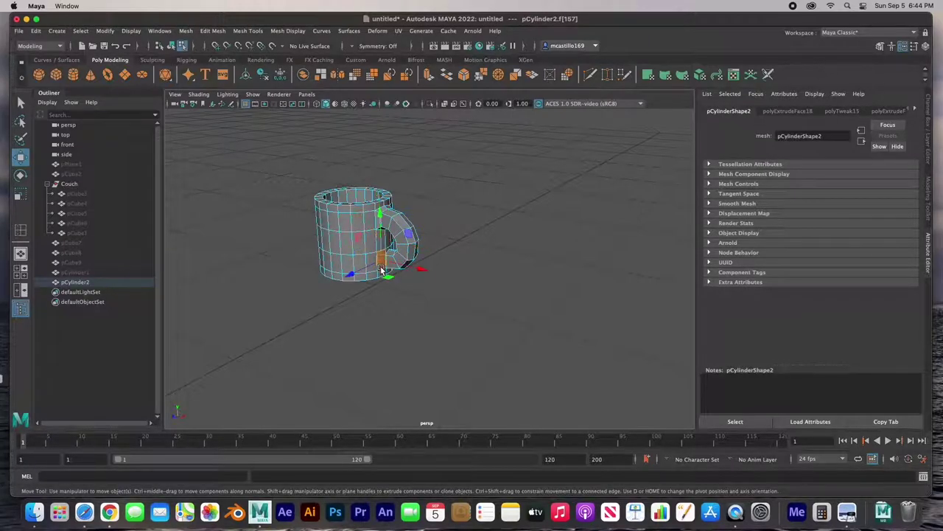
key("f")
scroll(452, 292, "down", 8)
key("f")
left_click(491, 195, "shift")
left_click_drag(491, 194, 460, 228, "alt")
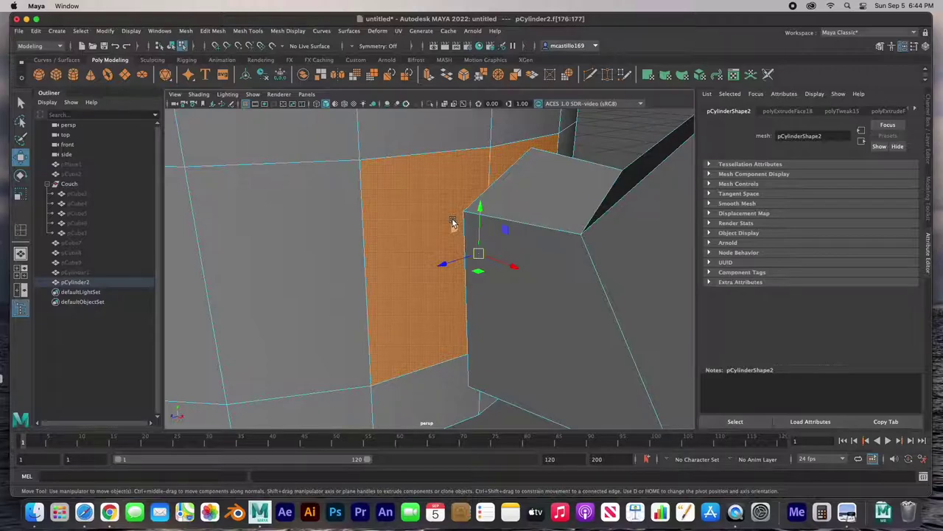
Move the top middle vertex of the two wall faces upward and their bottom middle vertex downward.
right_click_drag(454, 163, 410, 165)
left_click(489, 150)
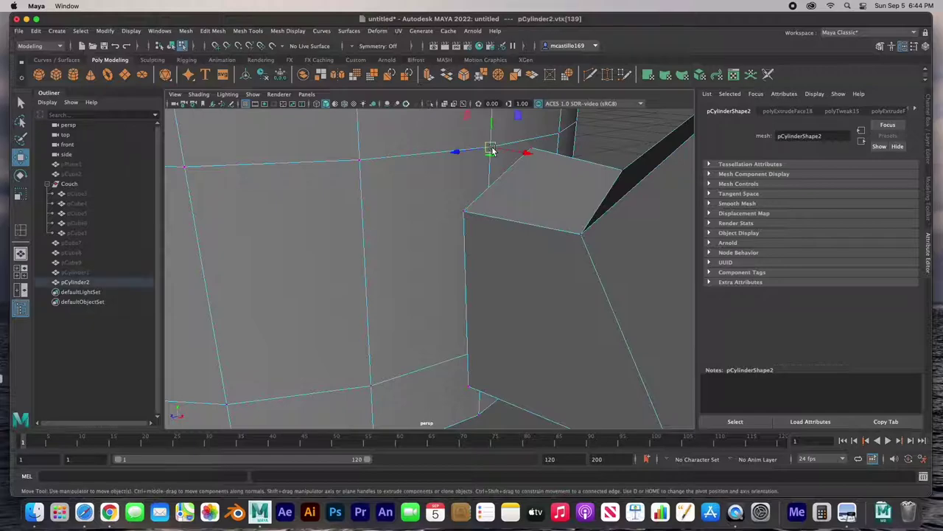
left_click_drag(491, 143, 491, 103)
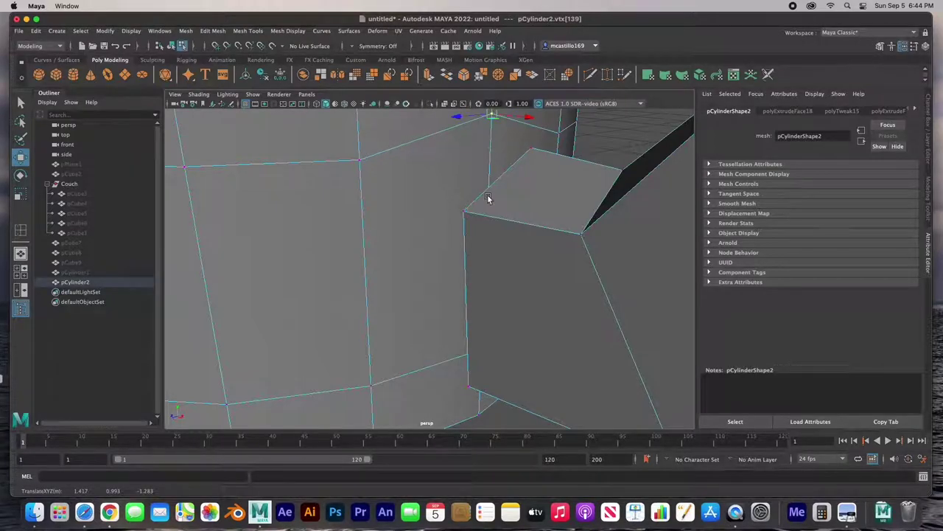
left_click_drag(480, 265, 509, 263, "alt")
left_click(460, 348)
left_click_drag(464, 299, 463, 326)
Delete the two cup wall faces opposite the handle's lower end and the two faces closing that end.
right_click(432, 272)
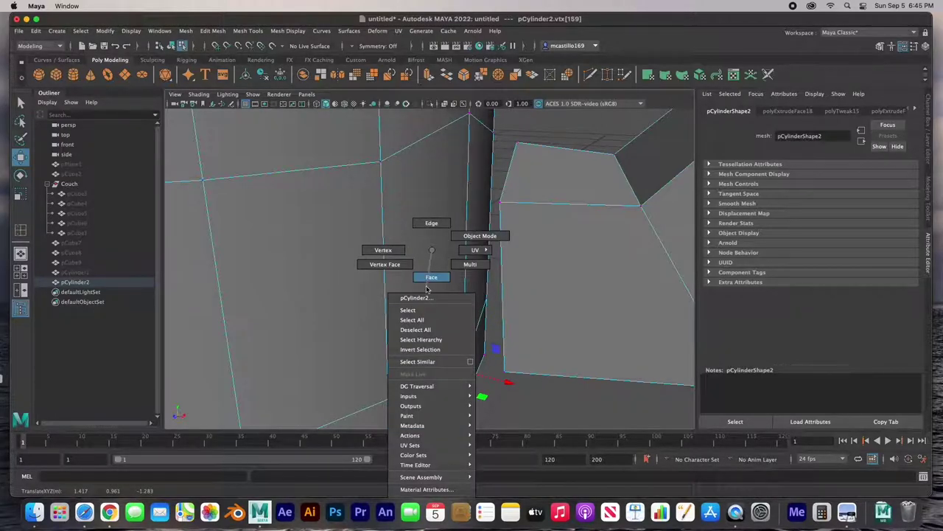
right_click_drag(429, 279, 428, 277)
left_click(427, 269)
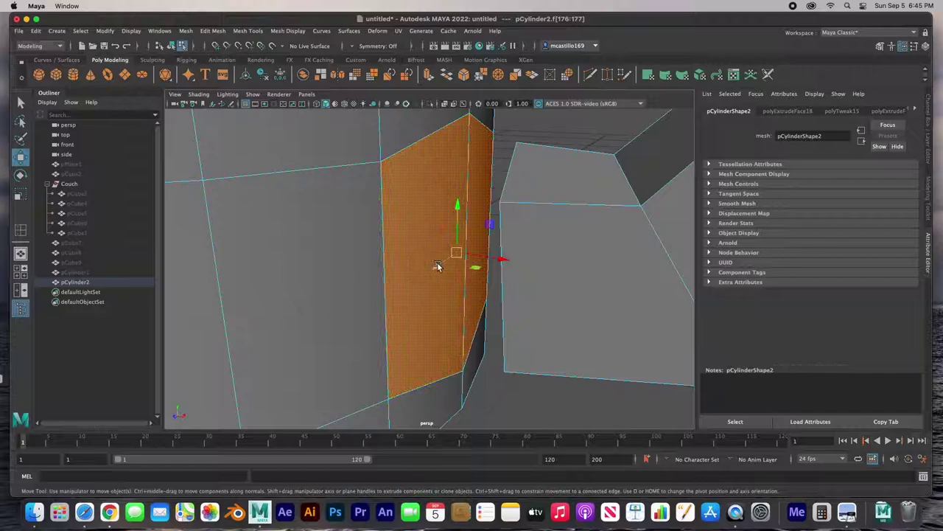
key("Delete")
left_click_drag(426, 262, 480, 247, "alt")
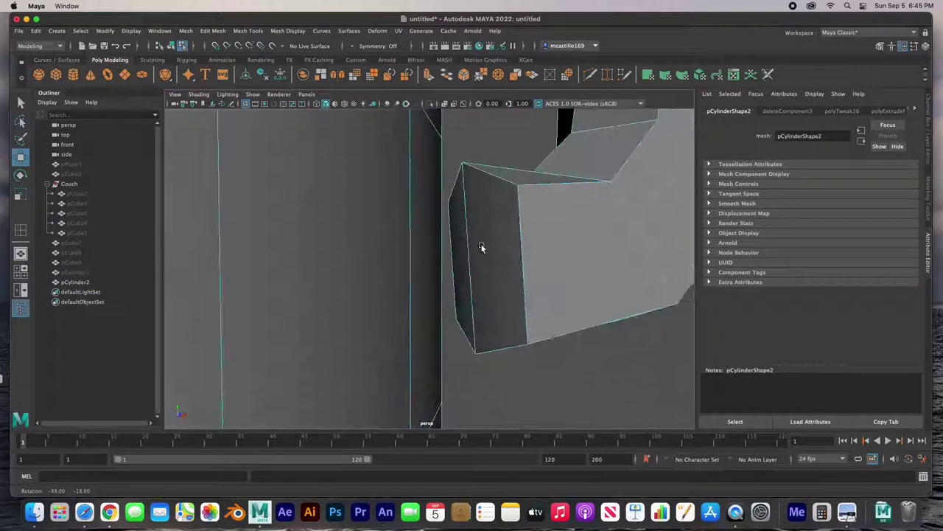
left_click(482, 251)
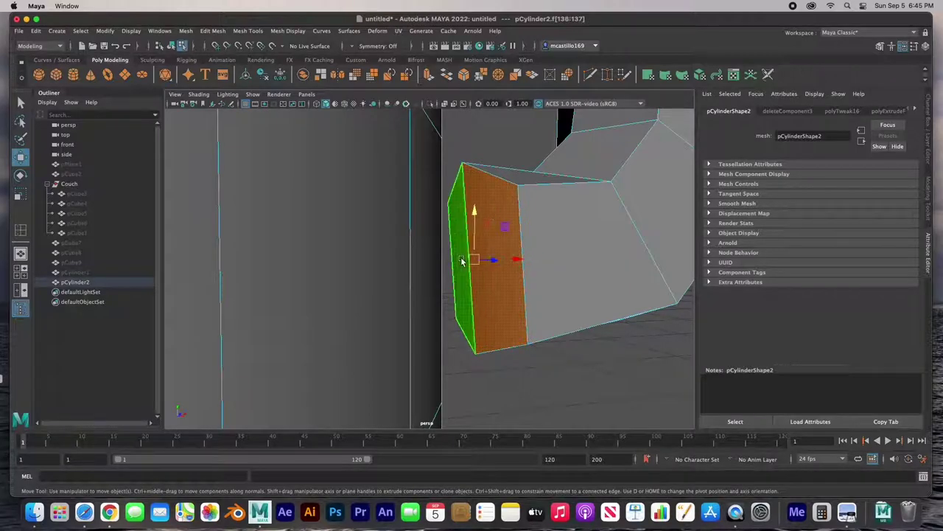
key("Delete")
left_click_drag(462, 260, 429, 275, "alt")
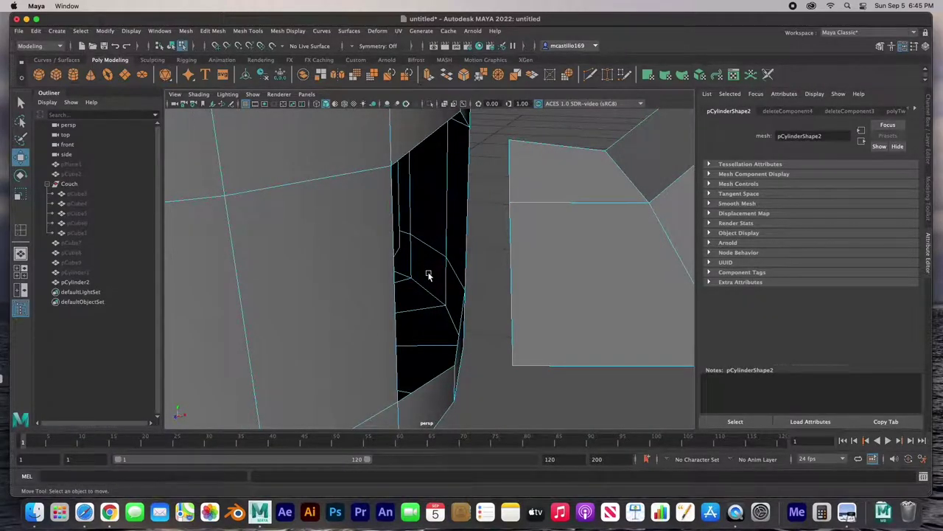
Bridge the border edges of the cup wall's opening with those of the handle's open end.
left_click_drag(504, 261, 518, 243, "alt")
left_click_drag(515, 304, 449, 231, "alt")
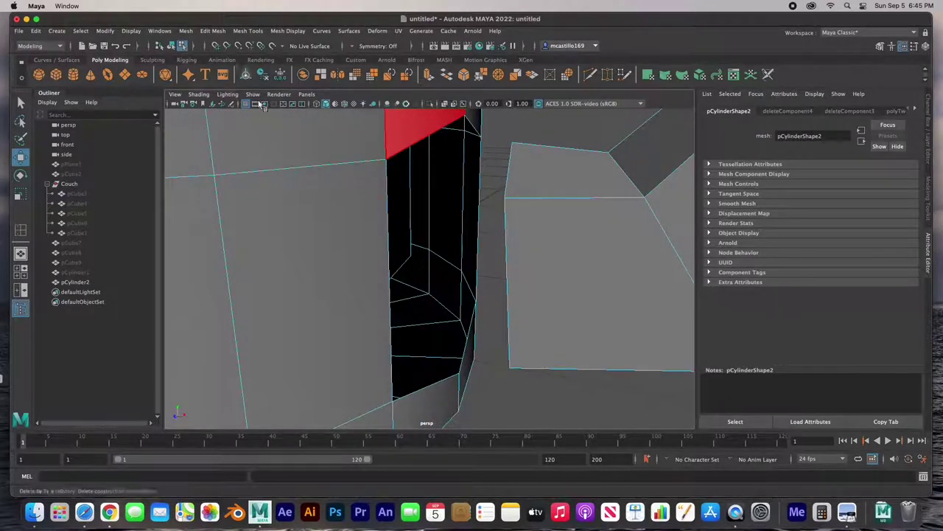
right_click_drag(397, 149, 401, 121)
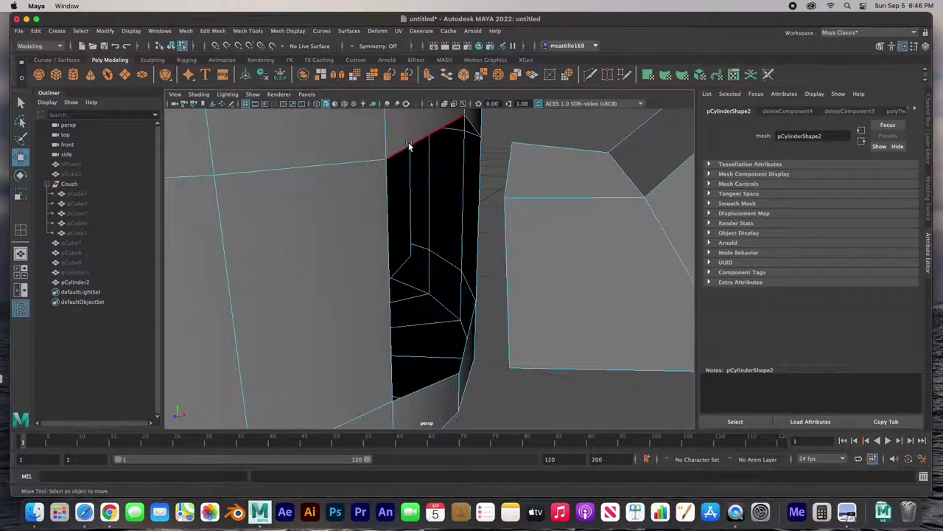
left_click(410, 145)
left_click_drag(398, 246, 442, 249, "alt")
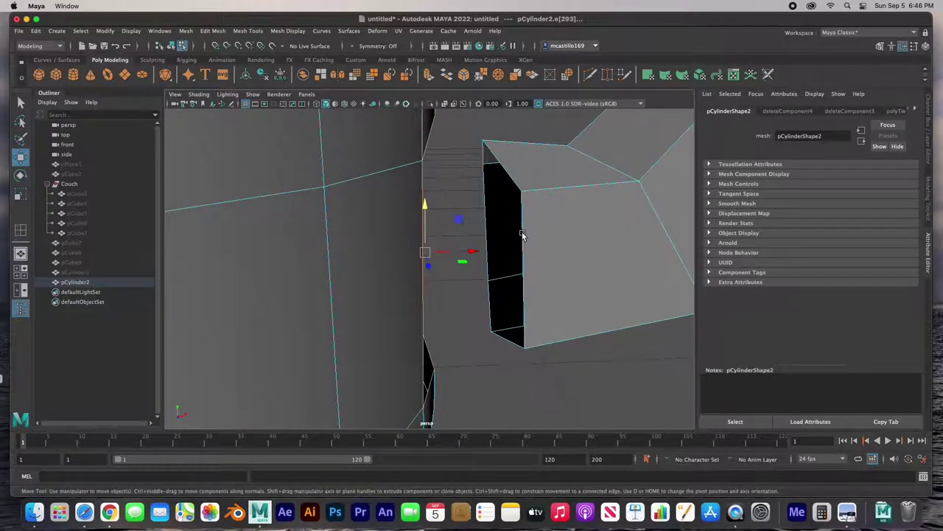
left_click_drag(532, 266, 486, 266, "alt")
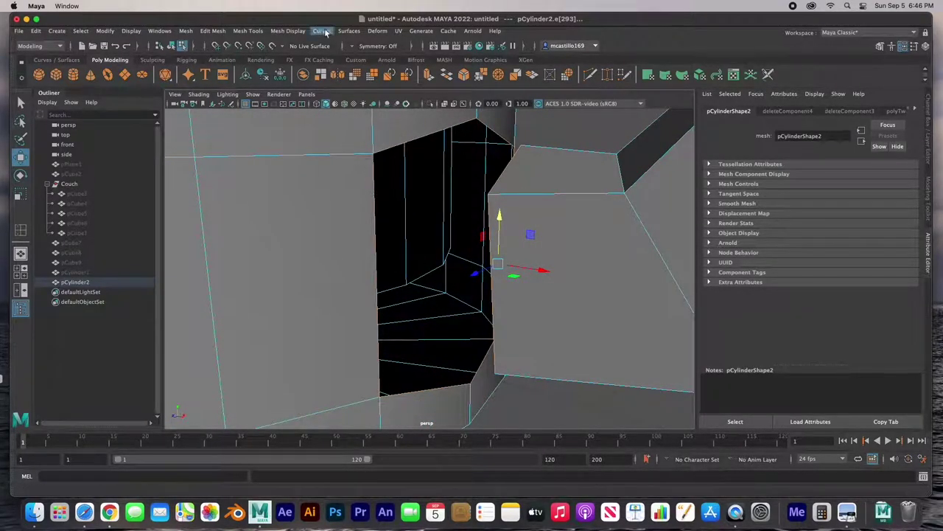
left_click(224, 33)
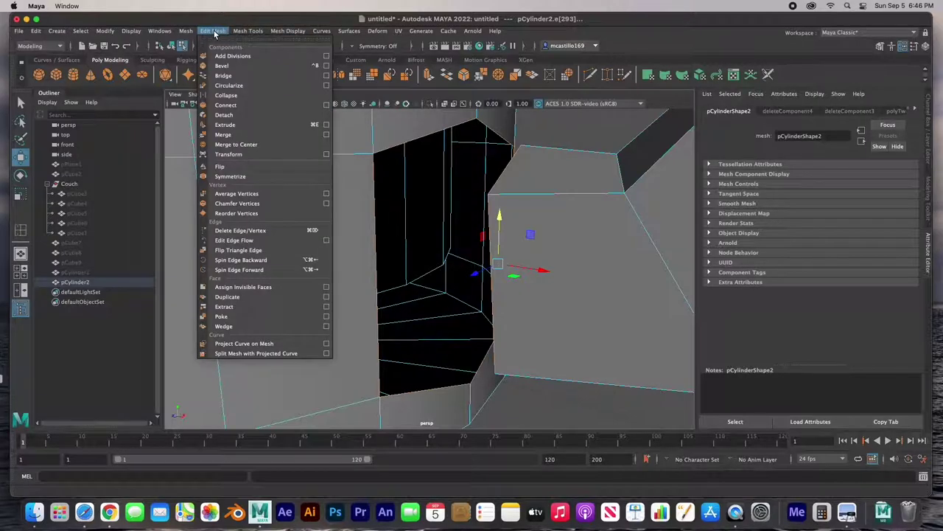
left_click(222, 76)
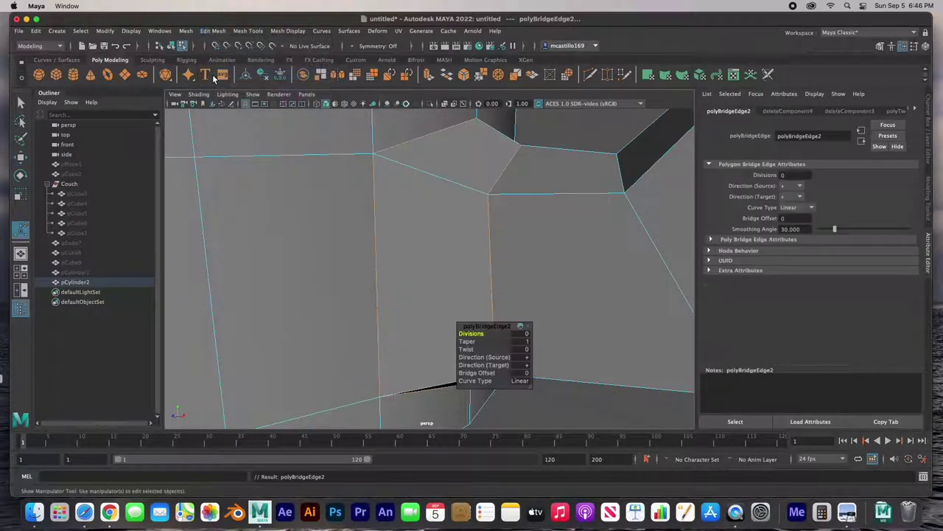
left_click_drag(413, 264, 461, 257, "alt")
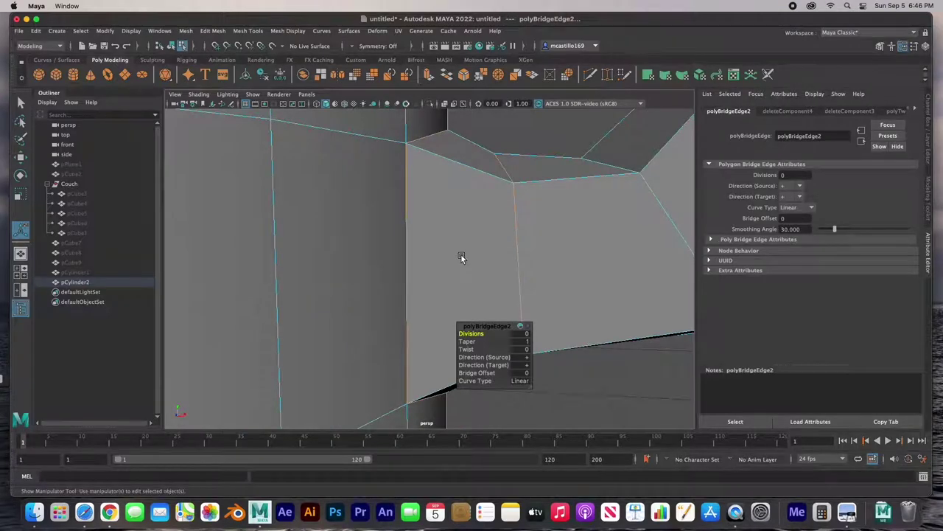
left_click(20, 104)
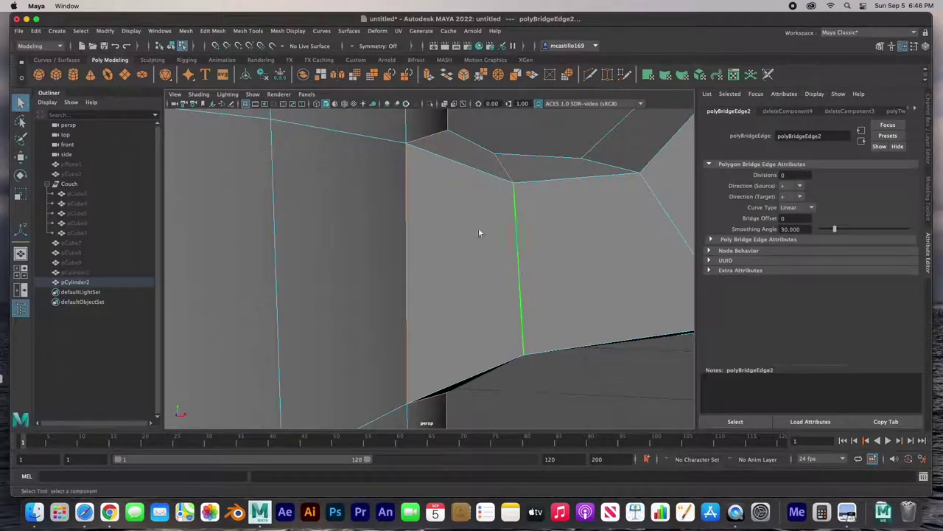
Switch the cup to vertex editing in the front view and hide the cameras there.
key("space")
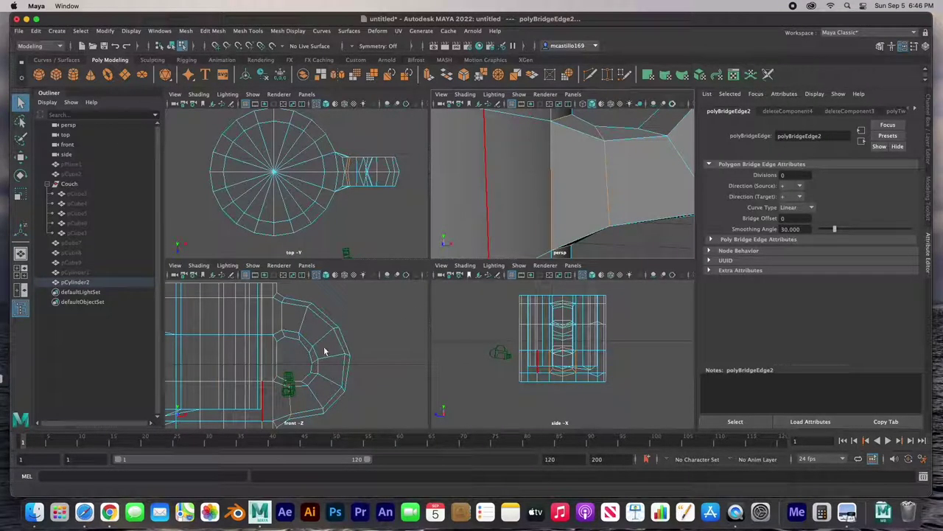
key("space")
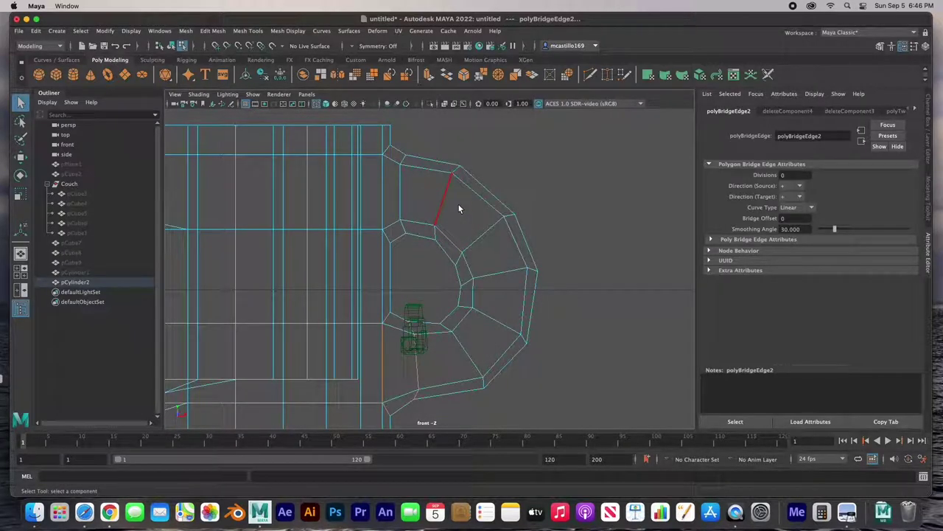
right_click_drag(442, 193, 406, 196)
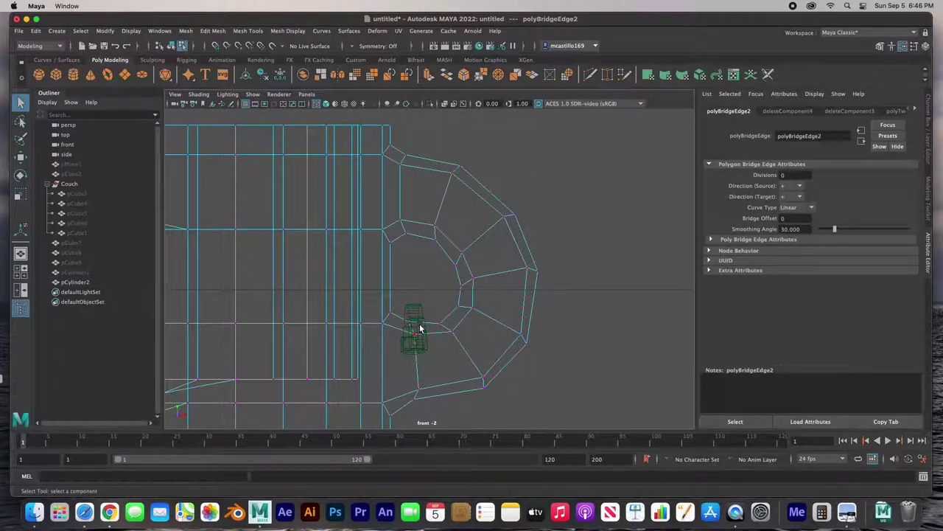
left_click(416, 316)
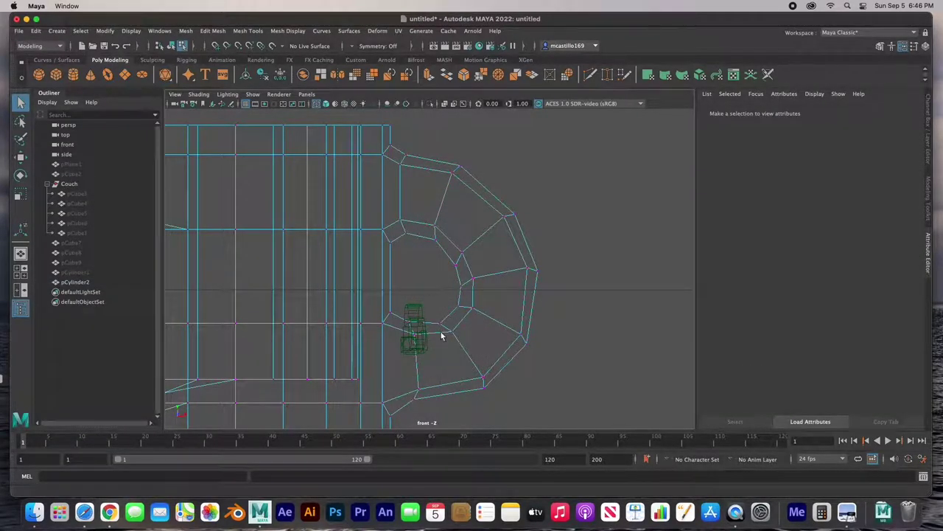
left_click(253, 94)
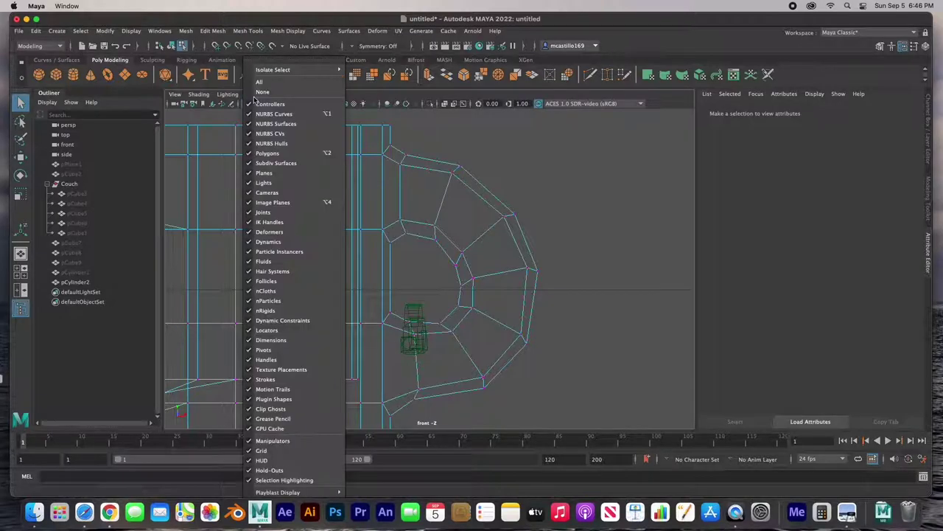
left_click(287, 192)
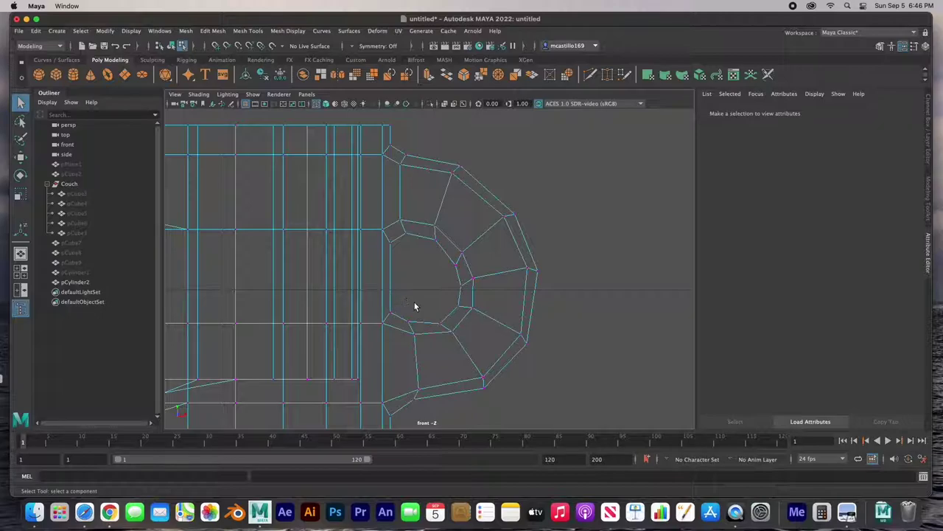
Move the inner and outer vertex pairs of the handle's last segment closer to the cup and rotate the outer pair slightly.
left_click_drag(423, 302, 405, 357)
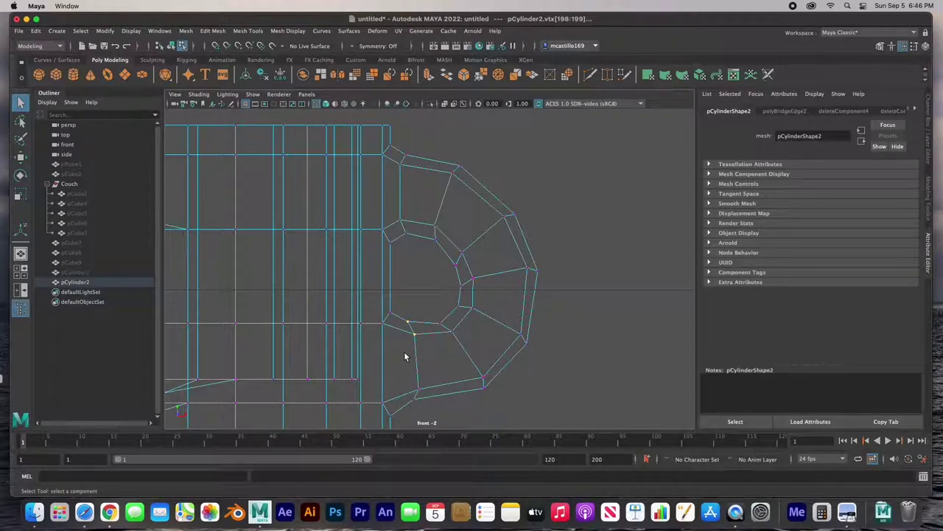
key("w")
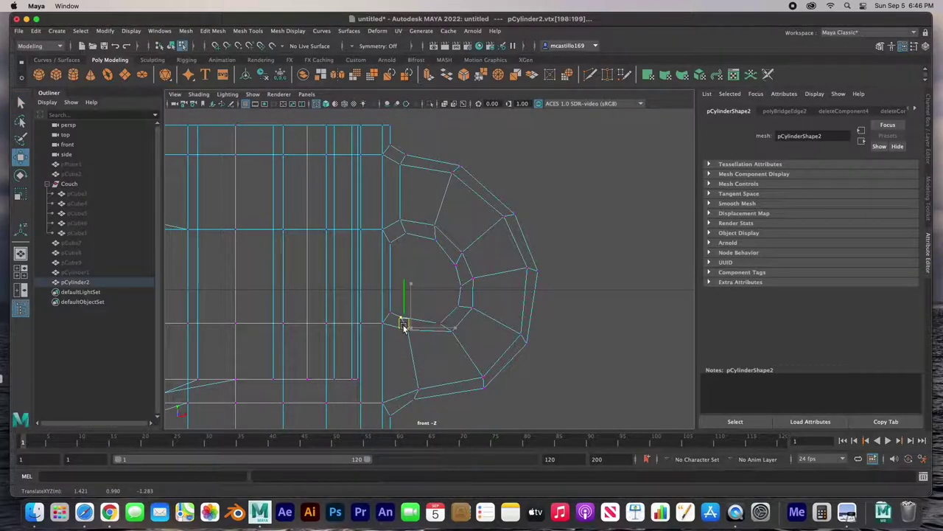
left_click_drag(404, 323, 403, 404)
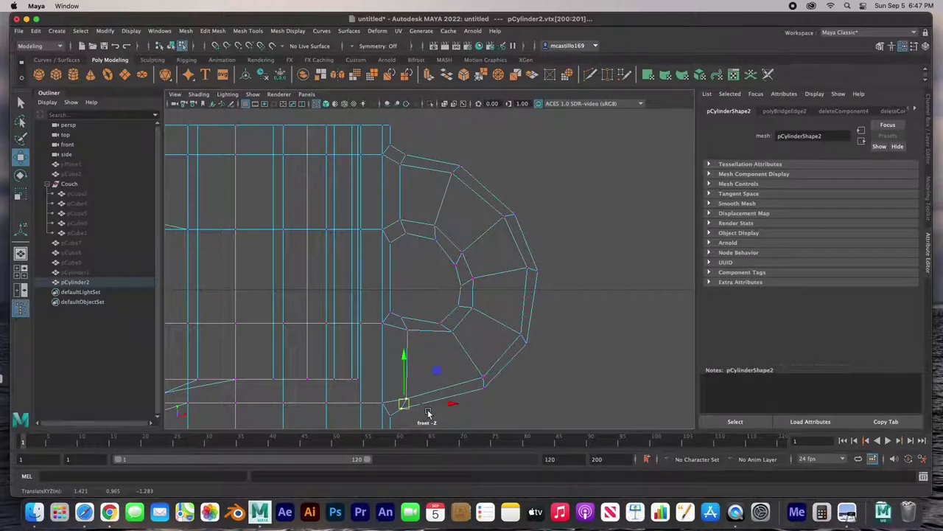
key("e")
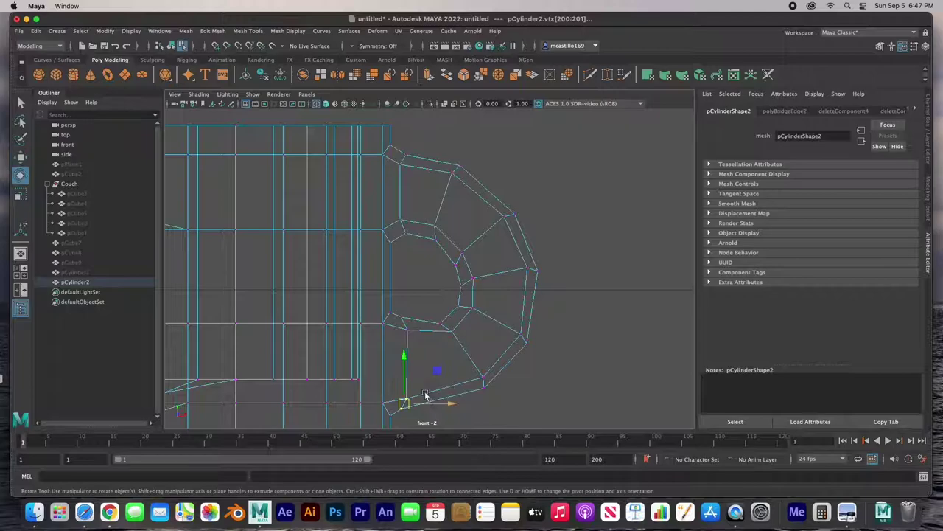
mouse_move(427, 376)
left_mouse_down()
mouse_move(398, 363)
mouse_move(412, 365)
left_mouse_up()
left_click_drag(413, 364, 412, 364)
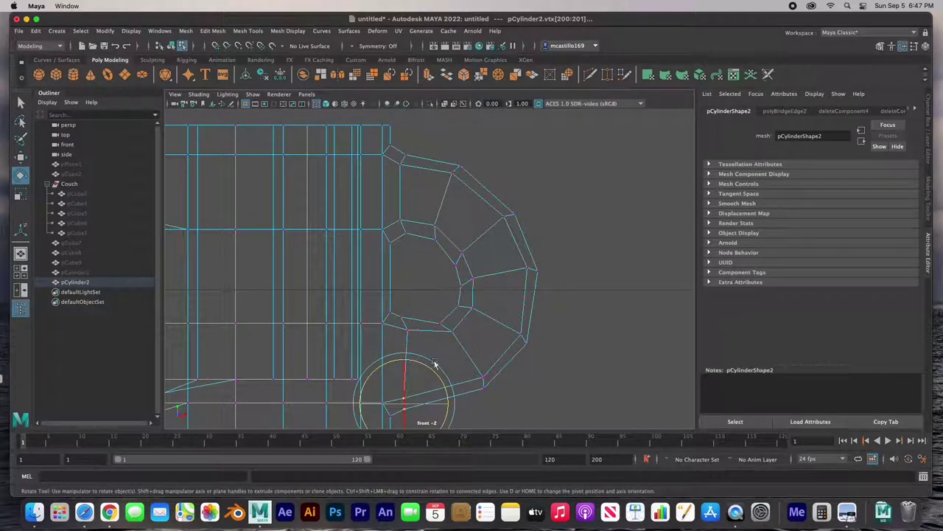
Reposition the vertex pairs along the handle's inner curve and lower the inner vertices at its lower cup joint for a rounder opening.
mouse_move(431, 314)
left_mouse_down()
mouse_move(461, 355)
mouse_move(427, 327)
left_mouse_up()
key("w")
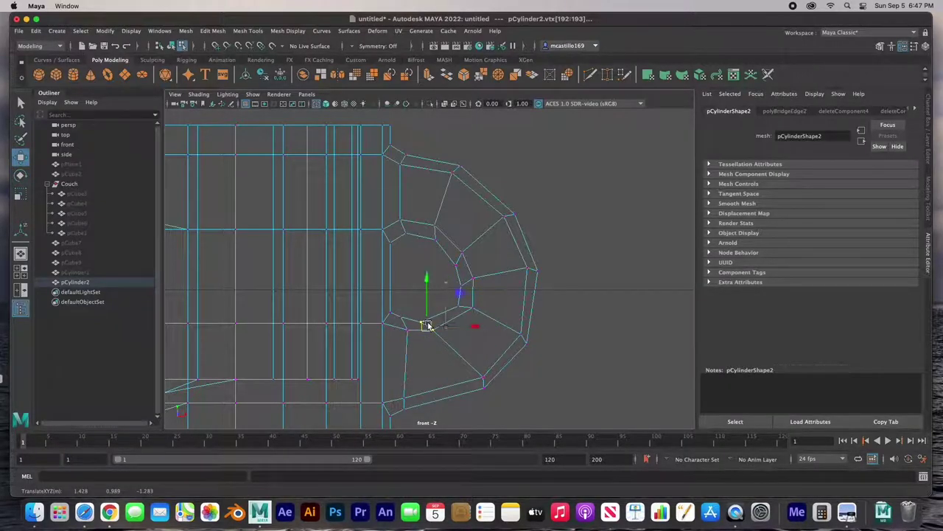
left_click_drag(375, 298, 394, 330)
mouse_move(448, 300)
left_mouse_down()
mouse_move(494, 324)
mouse_move(459, 303)
left_mouse_up()
left_click_drag(495, 266, 462, 289)
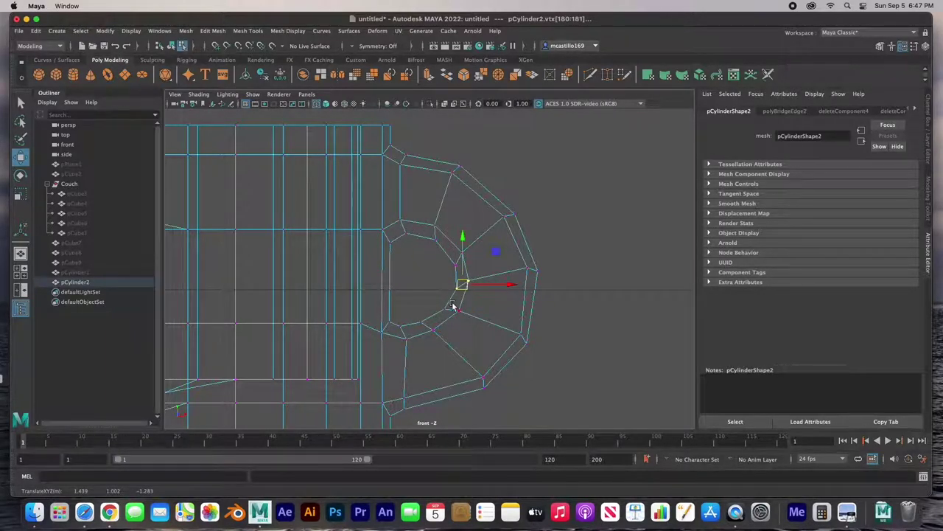
left_click(457, 258)
left_click_drag(457, 260, 456, 254)
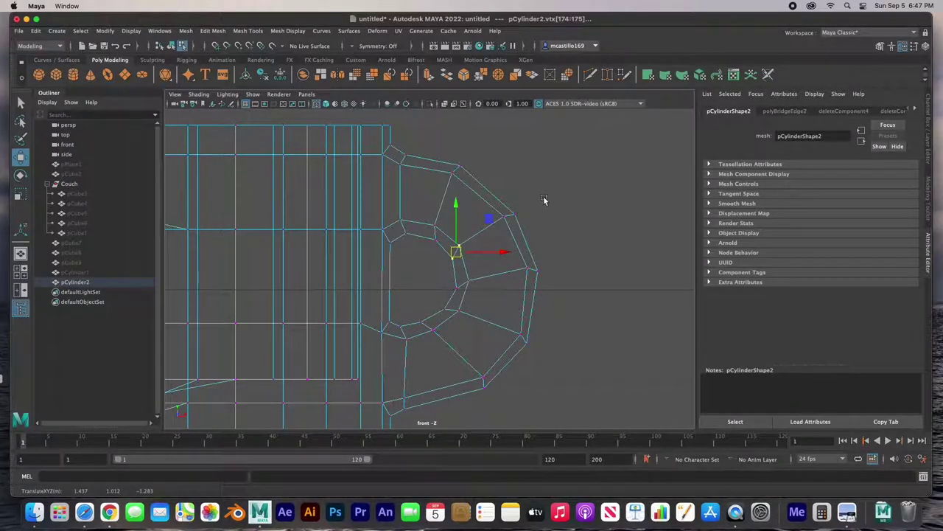
Shift the two lower vertex pairs on the handle's outer curve slightly down and toward the cup.
left_click(522, 339)
left_click_drag(519, 336, 514, 341)
left_click_drag(495, 399, 451, 352)
left_click_drag(479, 381, 464, 391)
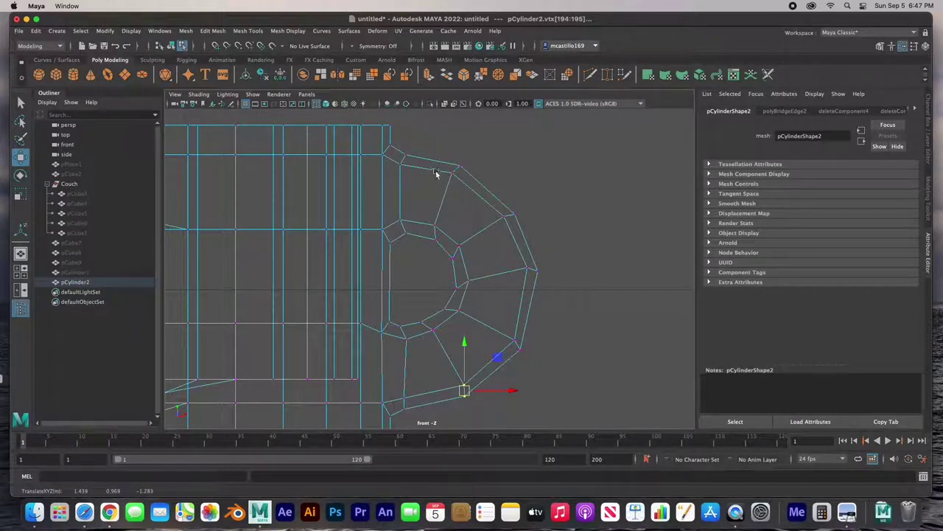
Return the cup to object mode in the perspective view and inspect its body and handle with smooth preview.
key("space")
key("space")
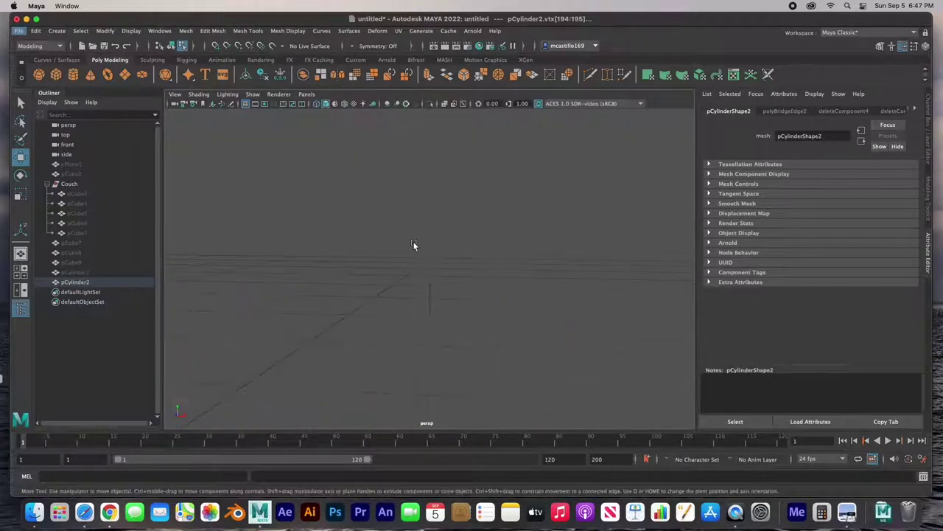
key("a")
right_click_drag(413, 242, 448, 228)
key("f")
left_click_drag(408, 267, 447, 255, "alt")
key("f")
key("3")
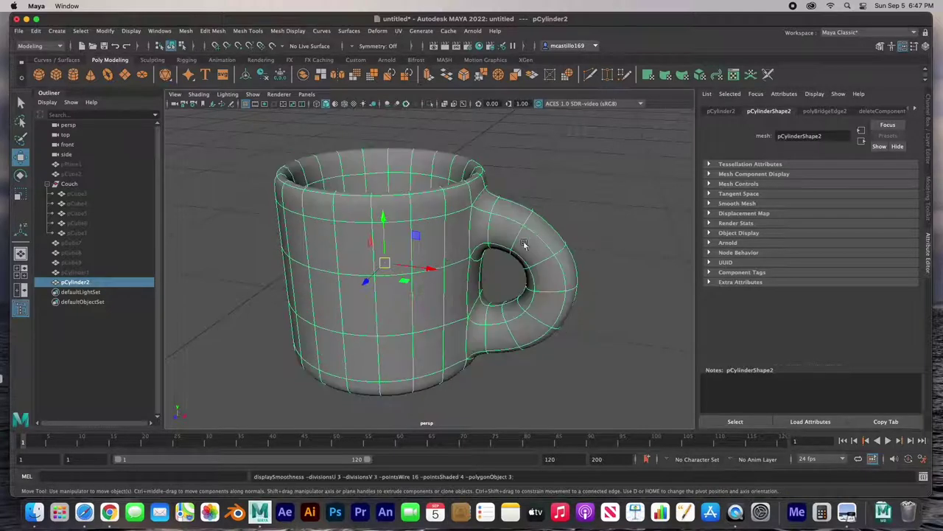
left_click(560, 171)
left_click_drag(526, 248, 495, 241, "alt")
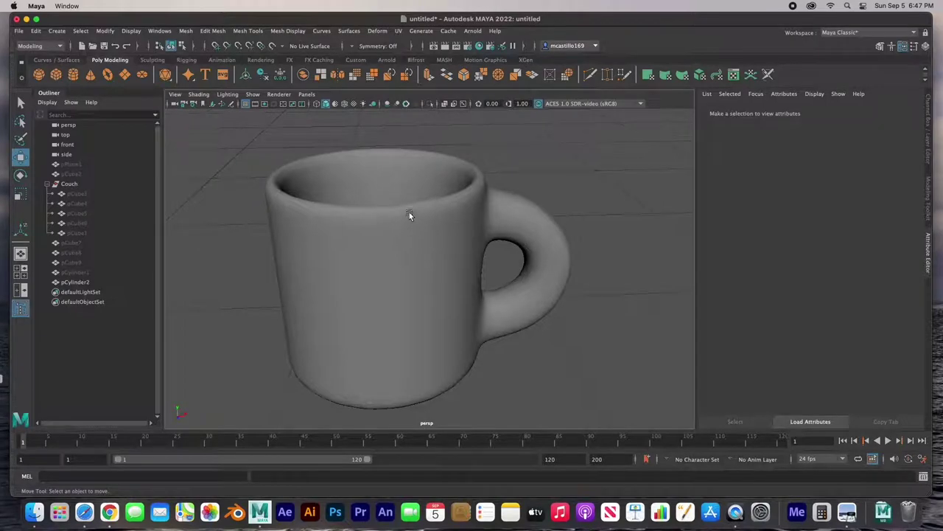
left_click_drag(410, 215, 449, 223, "alt")
left_click_drag(491, 261, 440, 295, "alt")
left_click_drag(395, 339, 351, 360, "alt")
left_click_drag(427, 376, 418, 234, "alt")
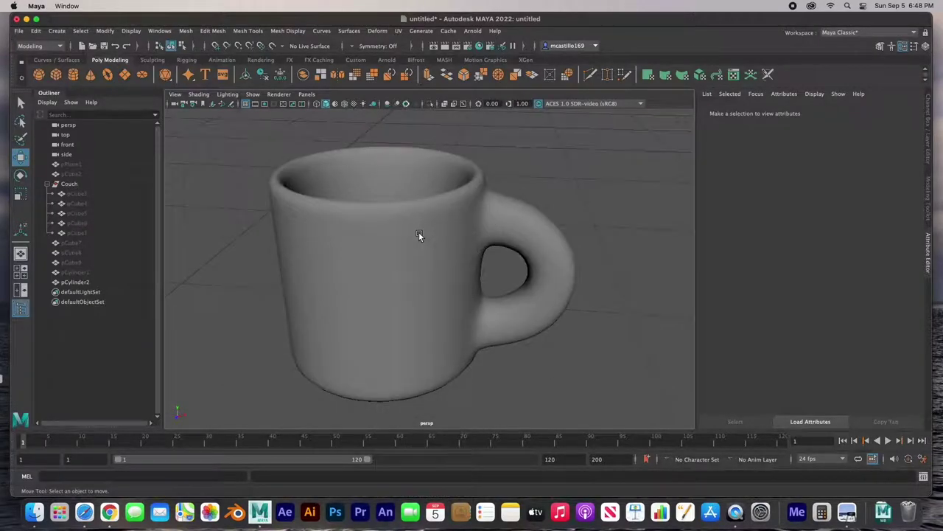
Turn off the cup's smooth preview and select the edge loops of the outer rim, inner rim and outer base.
right_click_drag(419, 234, 466, 197)
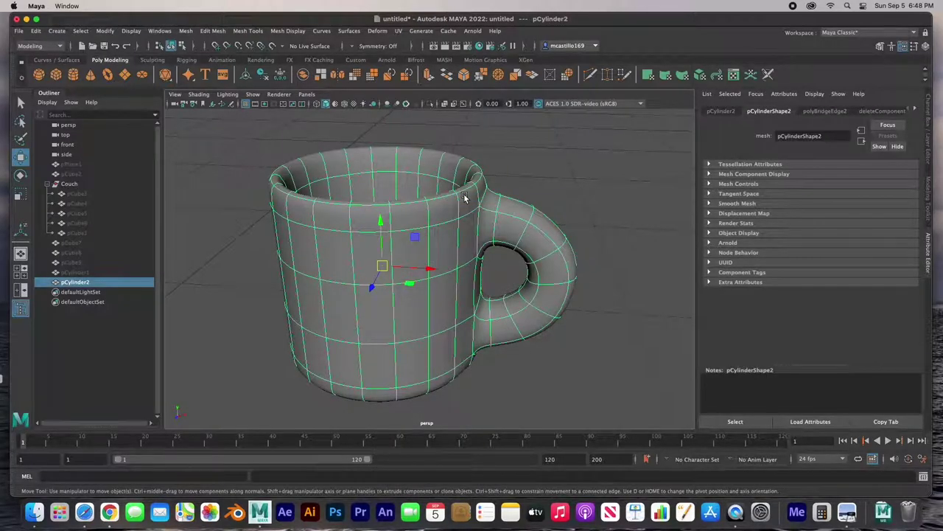
key("1")
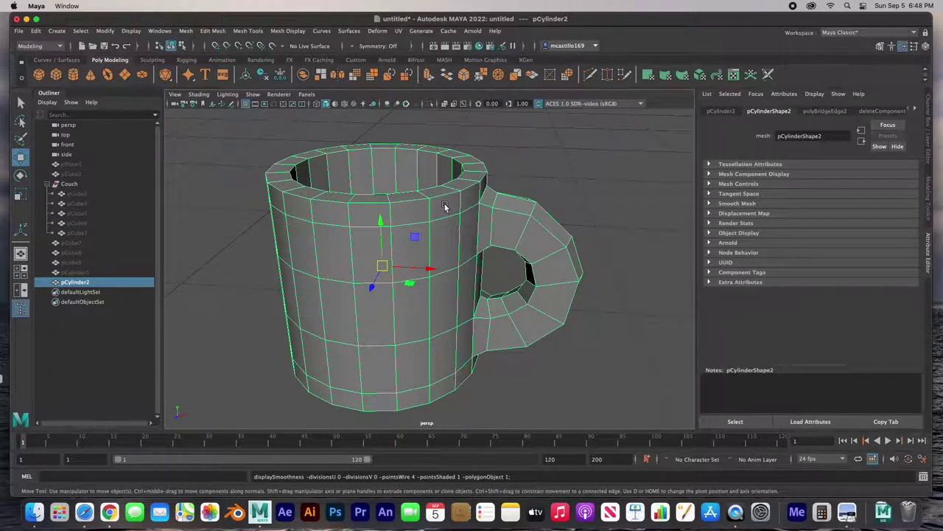
right_click_drag(436, 211, 436, 182)
double_click(422, 197)
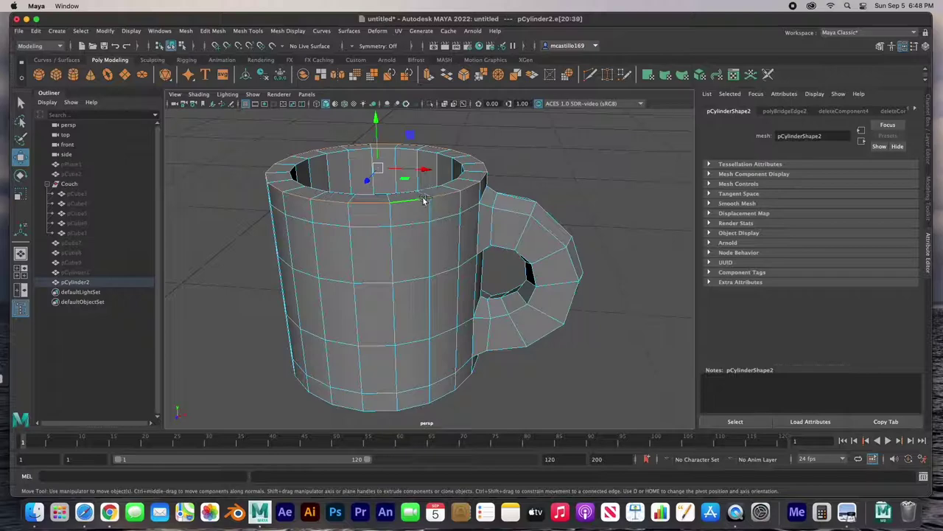
double_click(428, 188, "shift")
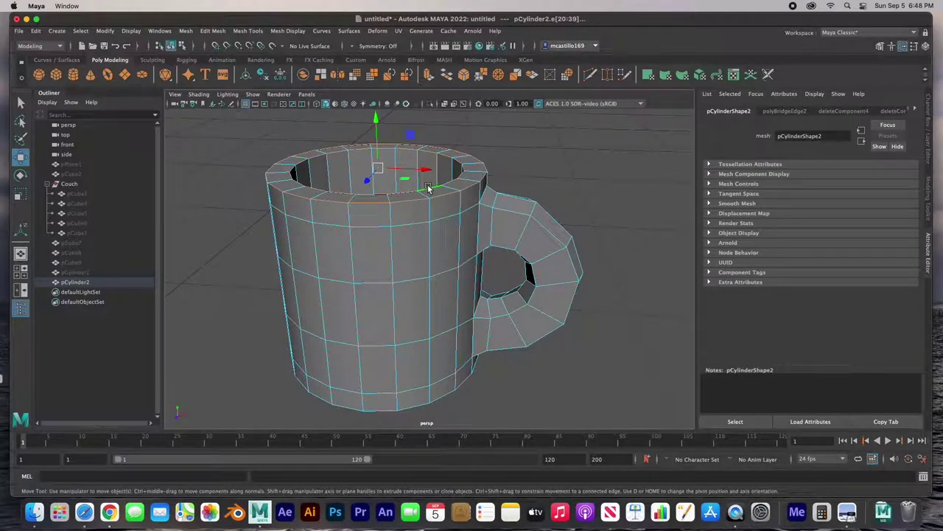
double_click(446, 399, "shift")
Add the cup's inner floor edge loop to the selection and bevel the loops with fraction 0.5 and 1 segment.
left_click_drag(420, 278, 402, 259, "alt")
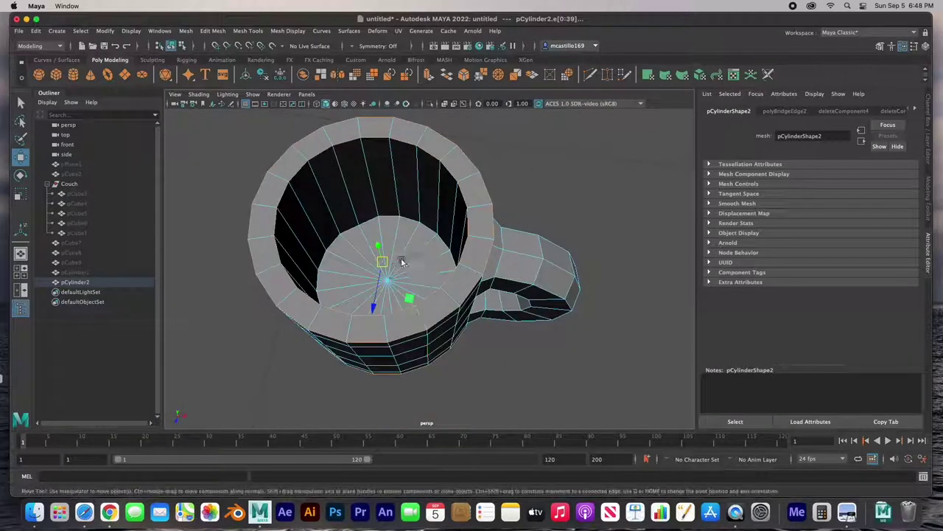
key("z")
left_click(388, 217, "shift")
left_click_drag(483, 294, 502, 299, "alt")
left_click_drag(443, 401, 408, 320, "alt")
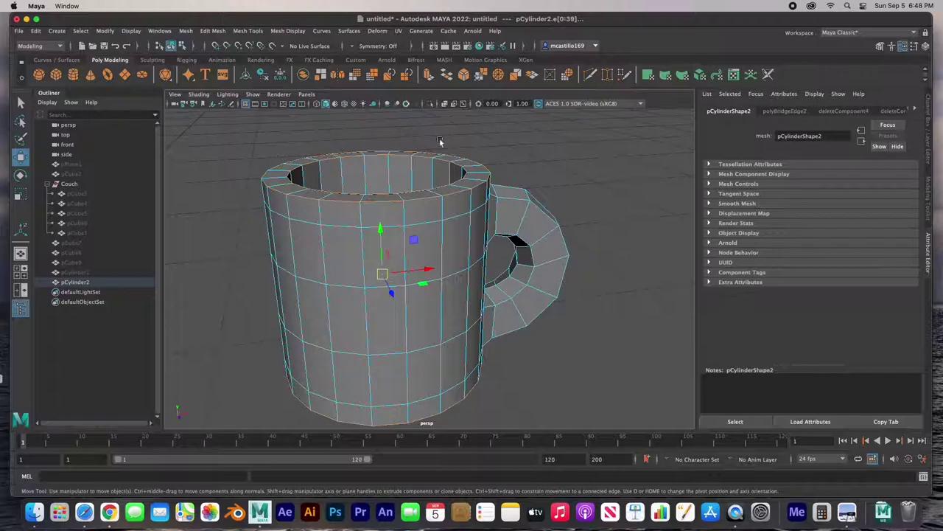
left_click_drag(446, 293, 435, 243, "alt")
left_click_drag(448, 163, 438, 234, "alt")
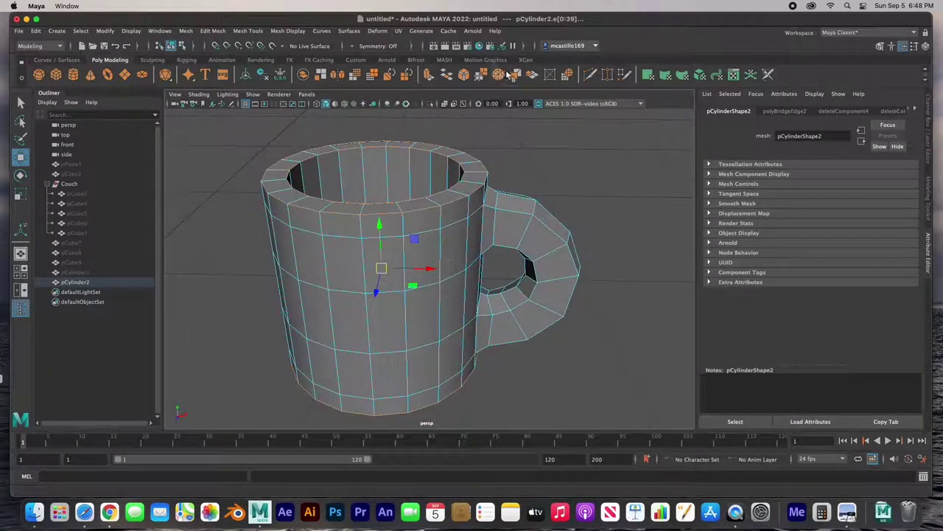
left_click(480, 75)
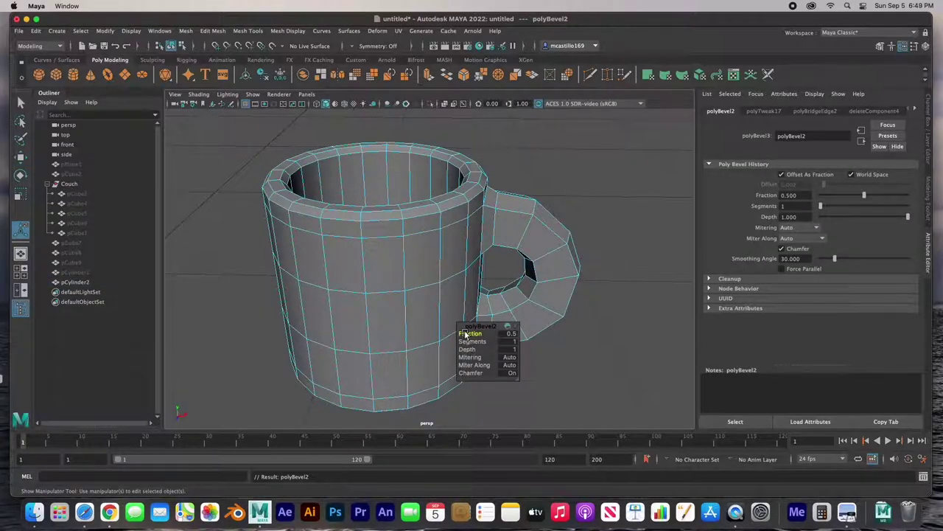
left_click(21, 103)
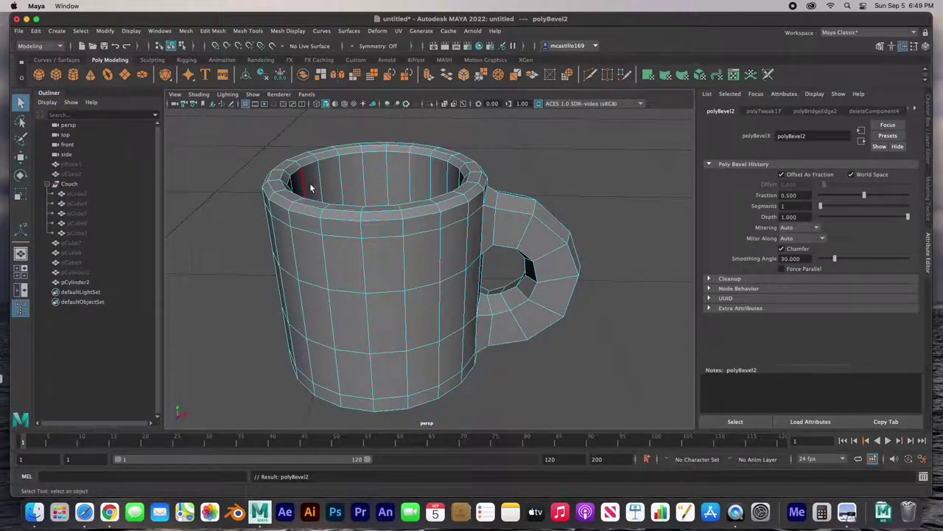
Return the bevelled cup to object mode and display it with smooth preview.
right_click_drag(405, 224, 445, 214)
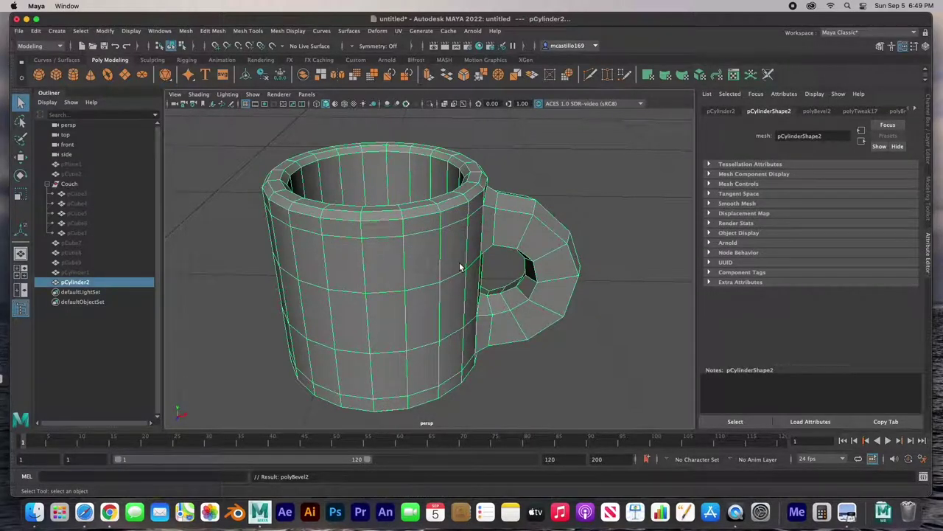
key("3")
left_click(513, 196)
mouse_move(433, 238)
left_mouse_down("alt")
mouse_move(499, 221)
mouse_move(554, 268)
mouse_move(496, 169)
mouse_move(375, 193)
mouse_move(447, 213)
mouse_move(415, 221)
mouse_move(440, 226)
mouse_move(424, 229)
left_mouse_up("alt")
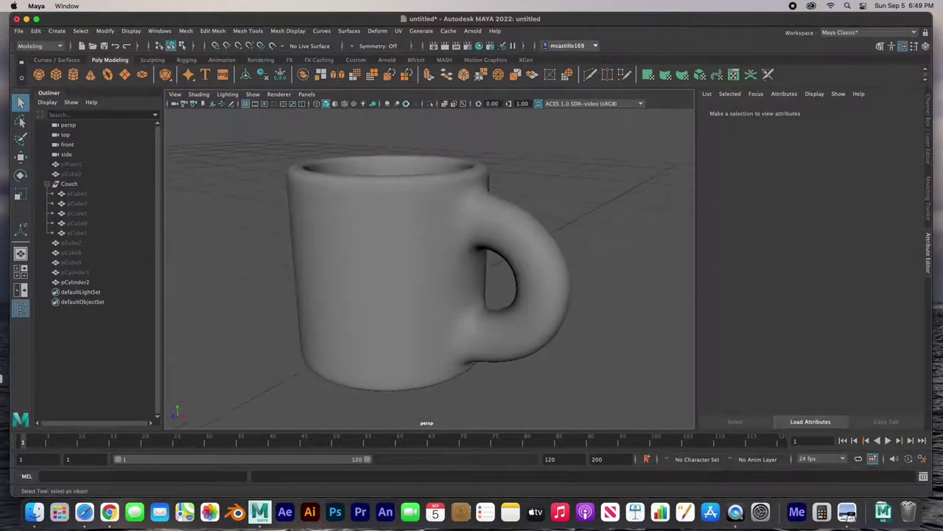
Unhide all hidden objects in the scene and frame the whole living room in the views.
key("space")
scroll(423, 229, "down", 2)
key("space")
scroll(424, 229, "down", 1)
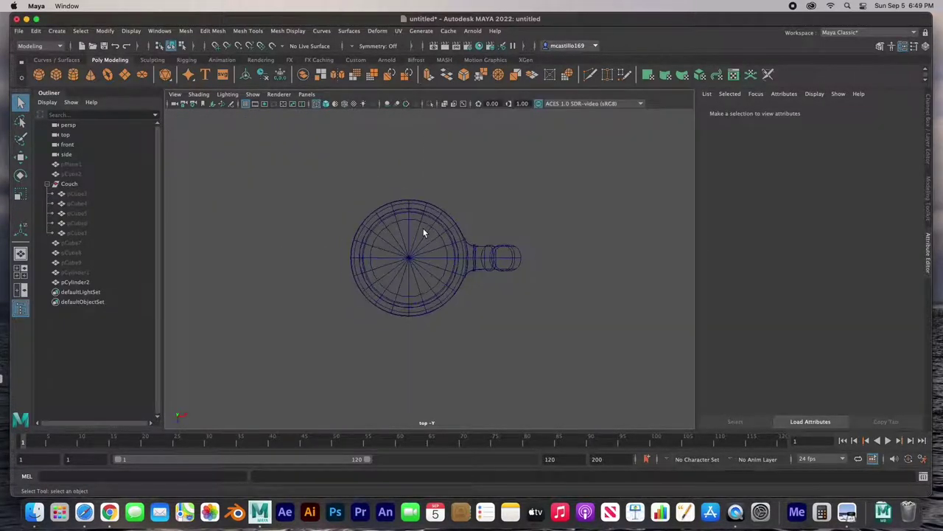
key("space")
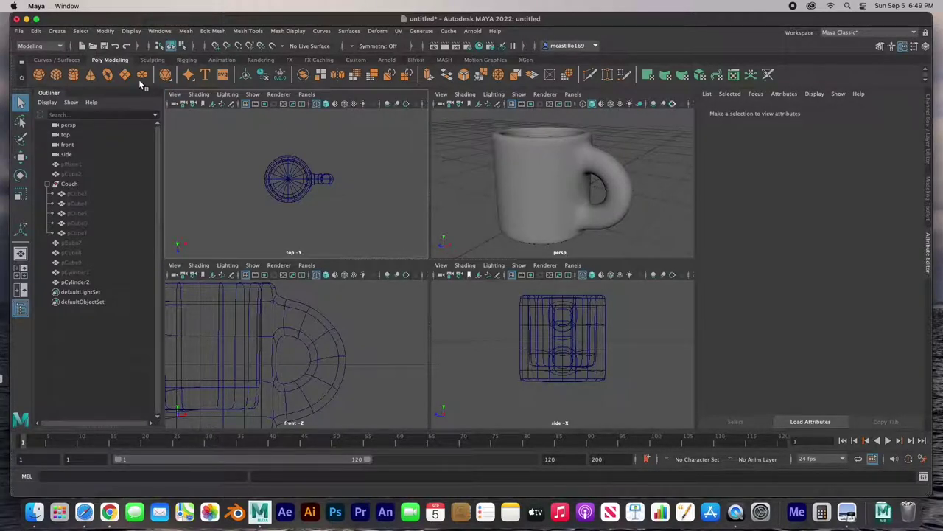
left_click(131, 31)
mouse_move(143, 93)
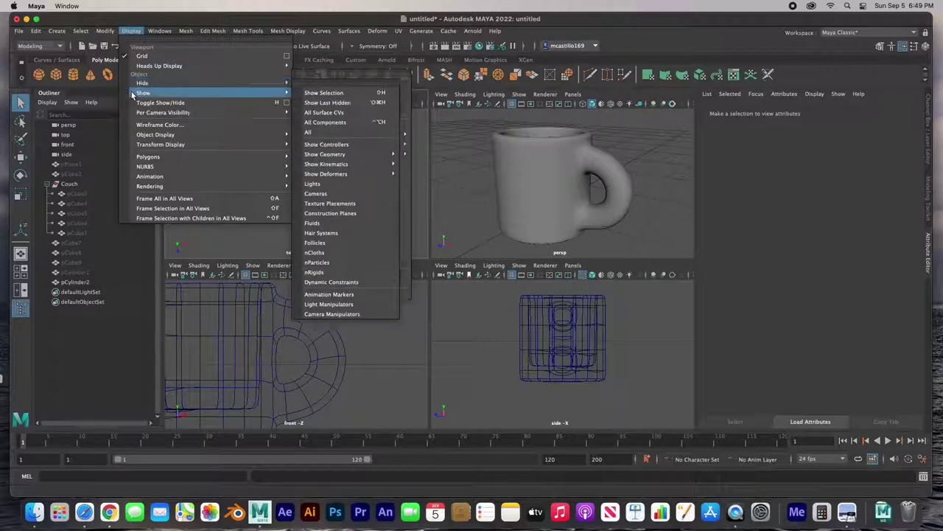
left_click(324, 92)
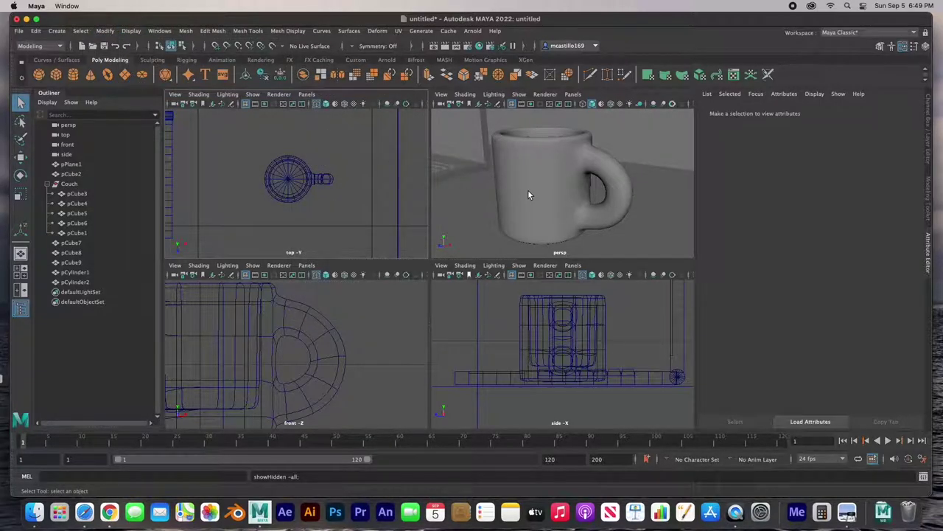
key("a")
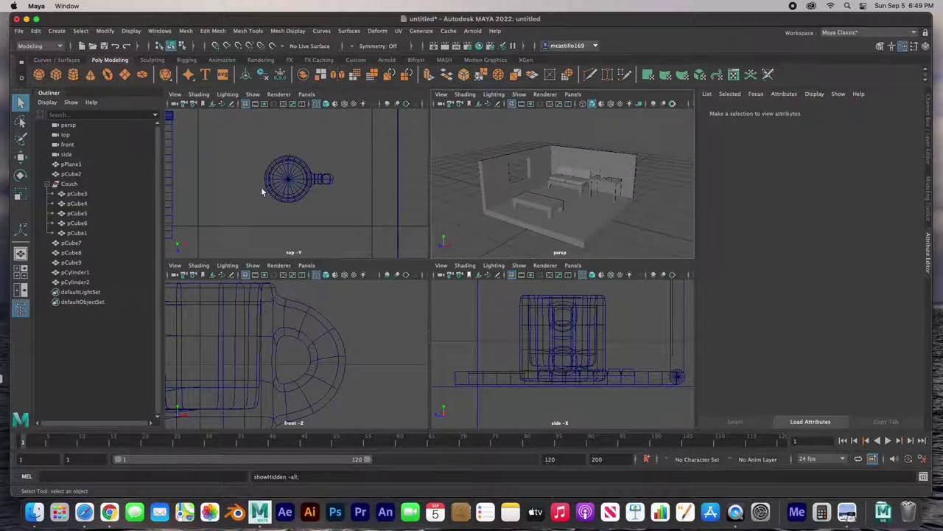
key("a")
key("a")
key("a")
key("space")
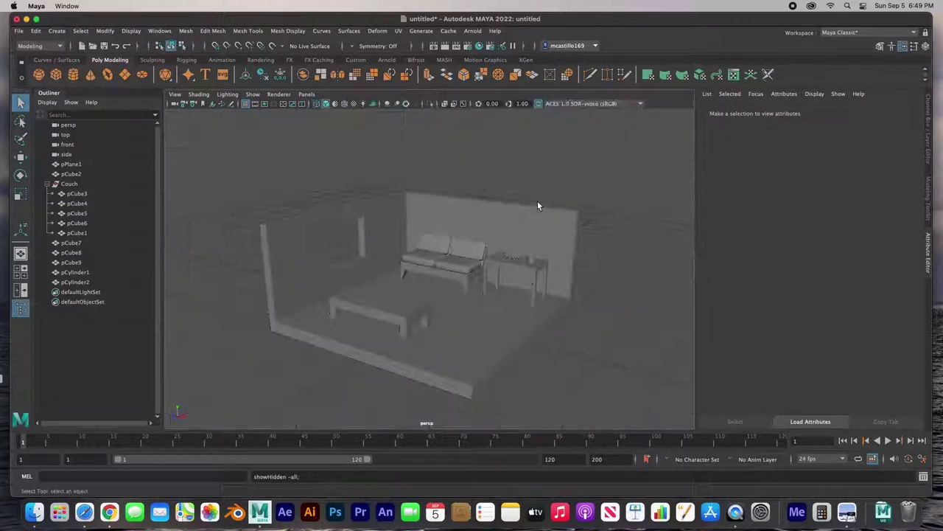
Examine the couch, laptop, mug and coffee table in the full living room scene.
scroll(345, 278, "up", 6)
left_click_drag(375, 272, 423, 275, "alt")
scroll(435, 269, "down", 5)
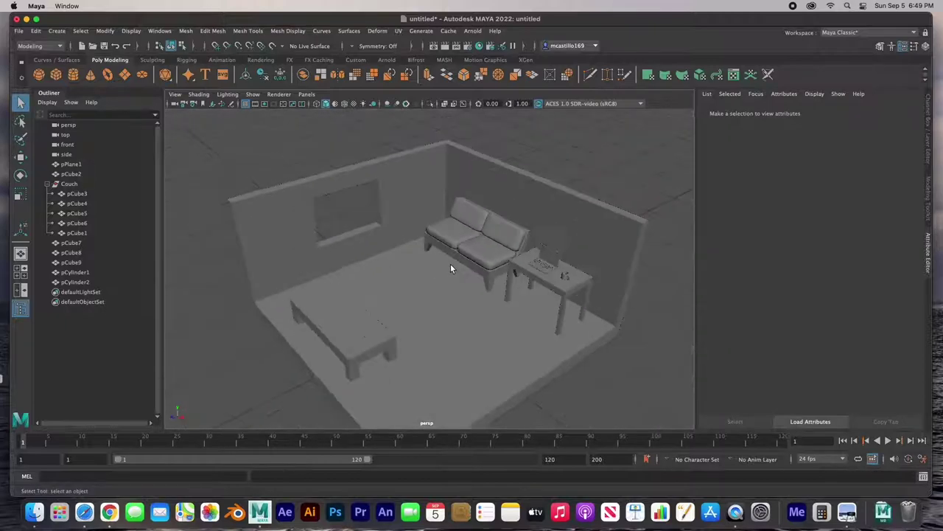
left_click(472, 232)
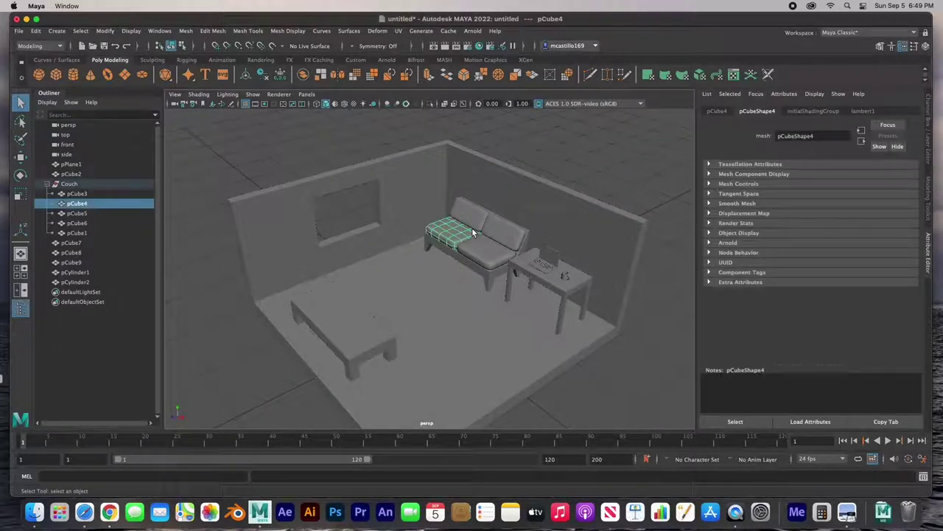
left_click(538, 263)
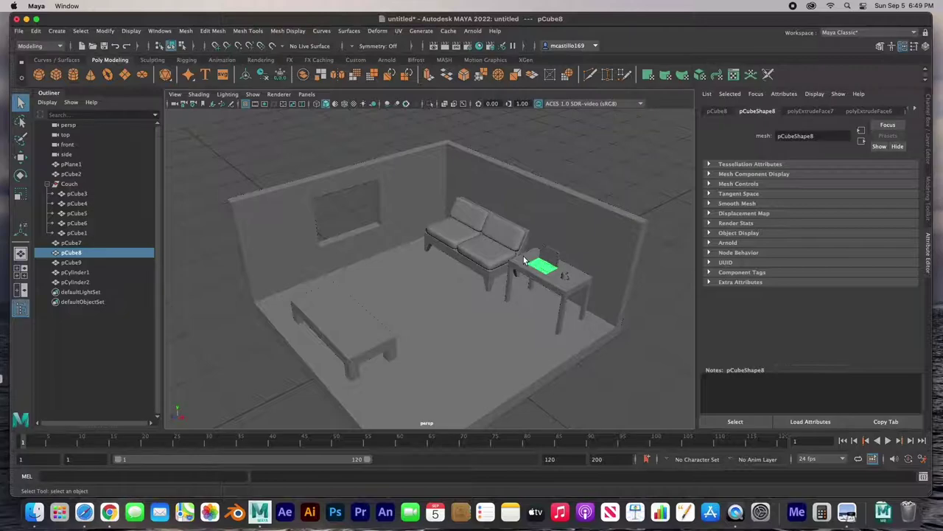
left_click(523, 262)
left_click(544, 270)
left_click(567, 278)
left_click(353, 339)
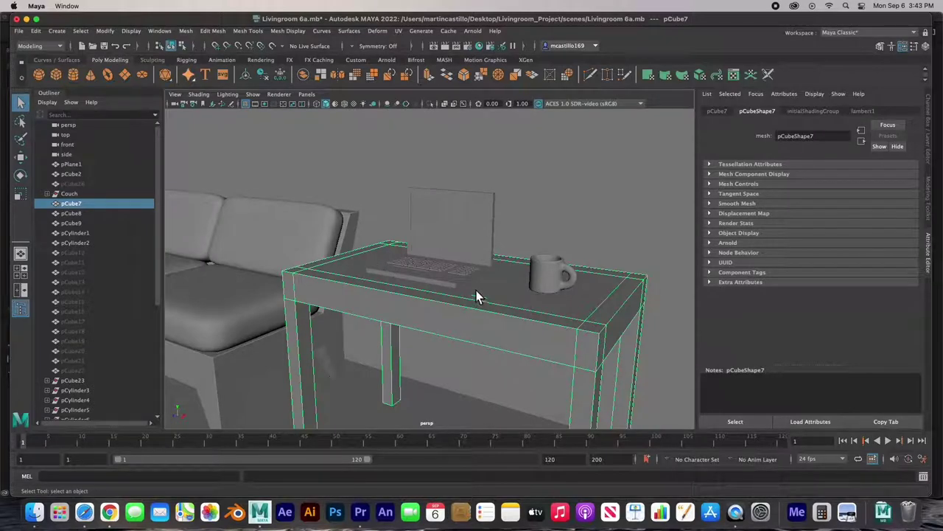
Inspect the desk with its laptop and mug, clear the selection and review the whole room's layout.
left_click_drag(480, 295, 495, 317, "alt")
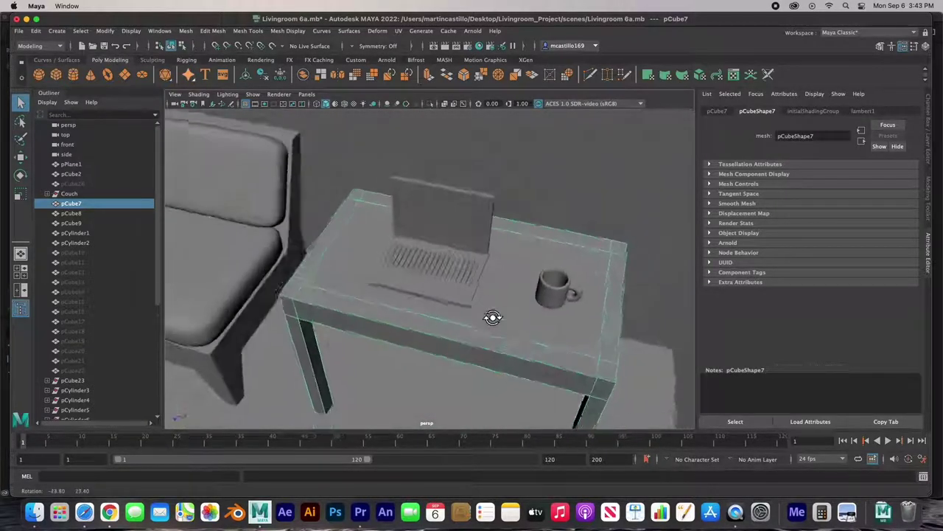
scroll(470, 310, "down", 10)
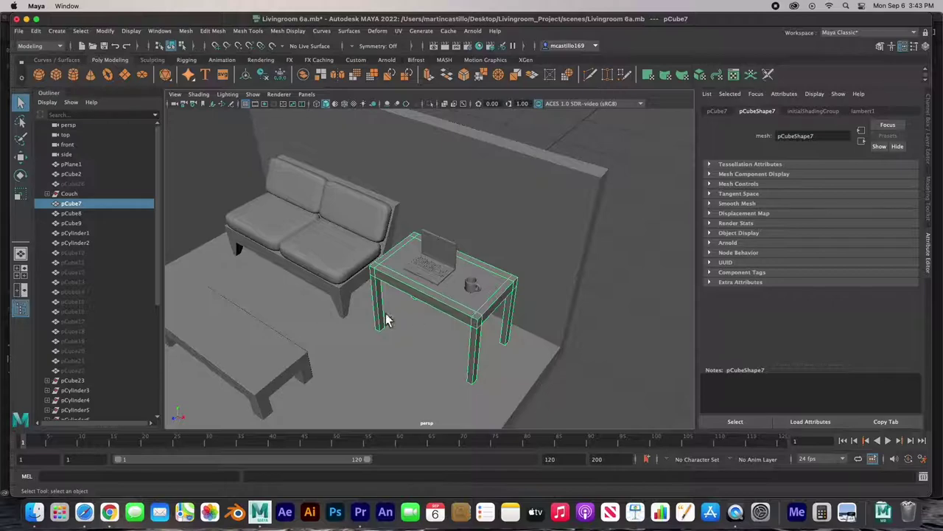
left_click(553, 382)
scroll(371, 356, "down", 5)
left_click_drag(371, 357, 383, 296, "alt")
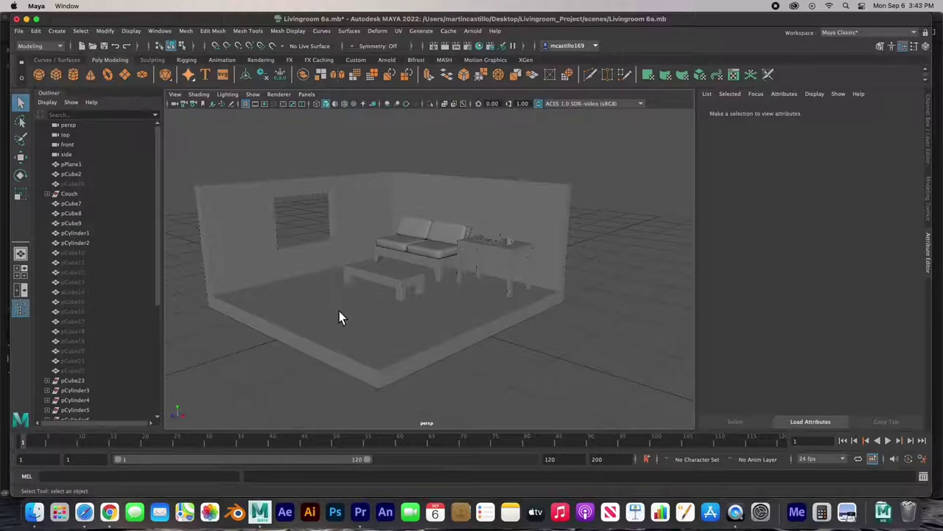
scroll(368, 303, "up", 5)
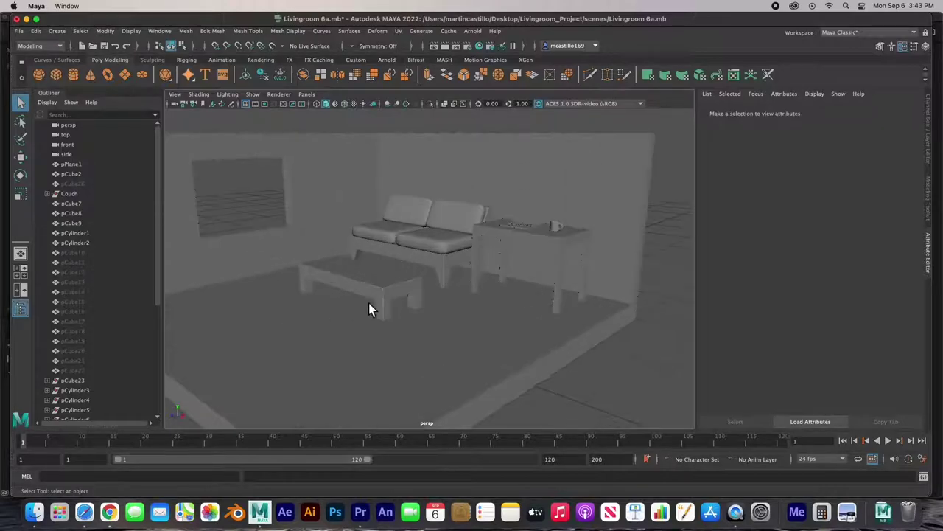